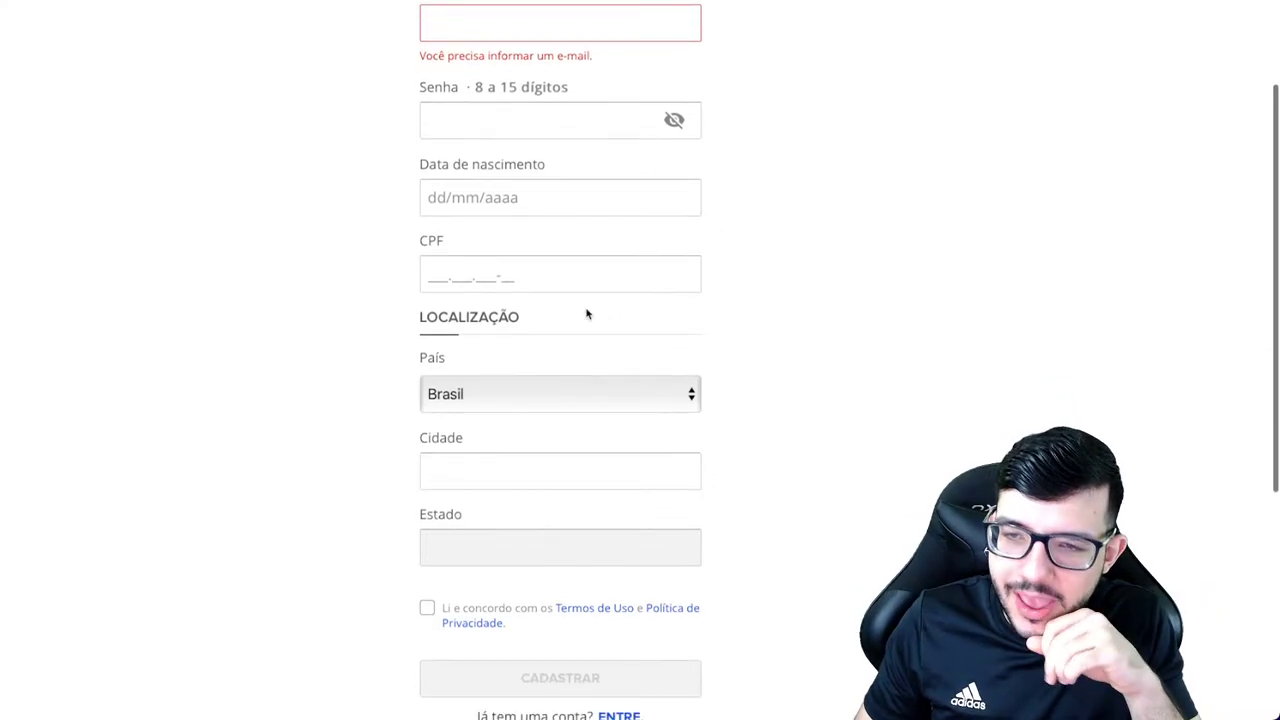
Step: Look over the Conta Globo sign-up form, including the personal data, location, terms and alternative sign-up options
{"action": "scroll", "coordinate": [521, 457], "scroll_direction": "down", "scroll_amount": 3}
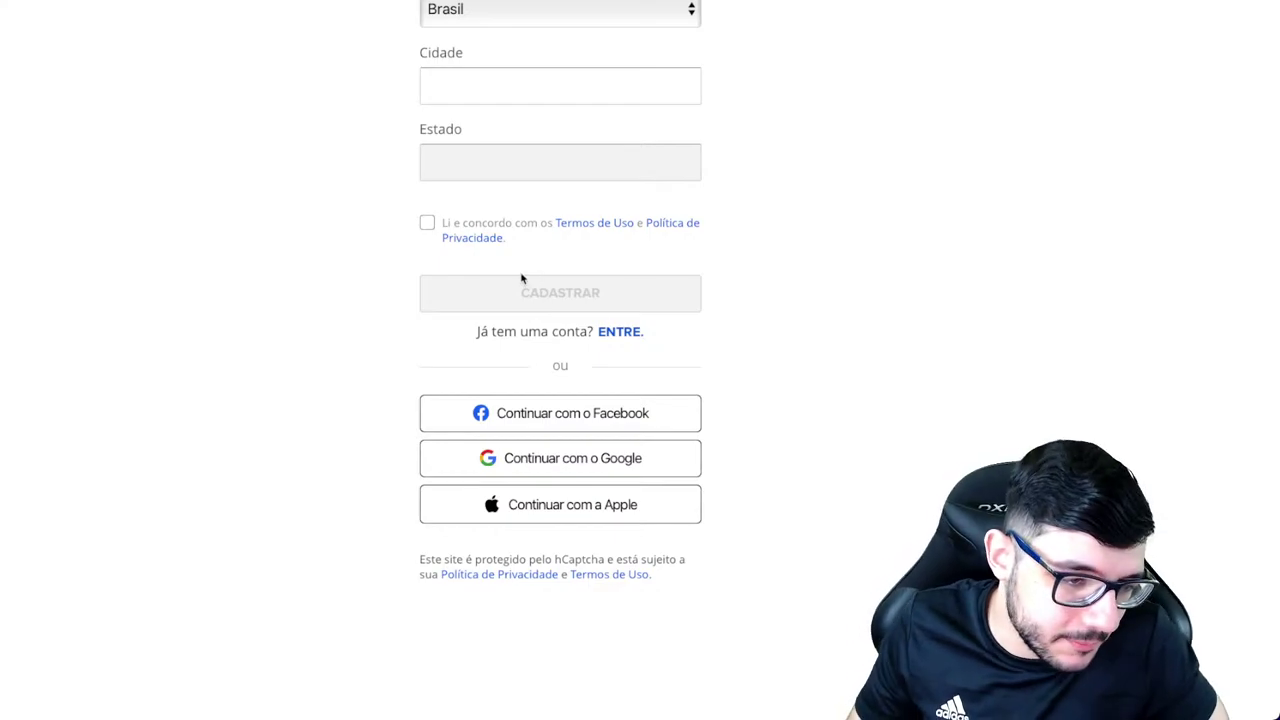
{"action": "scroll", "coordinate": [505, 255], "scroll_direction": "up", "scroll_amount": 3}
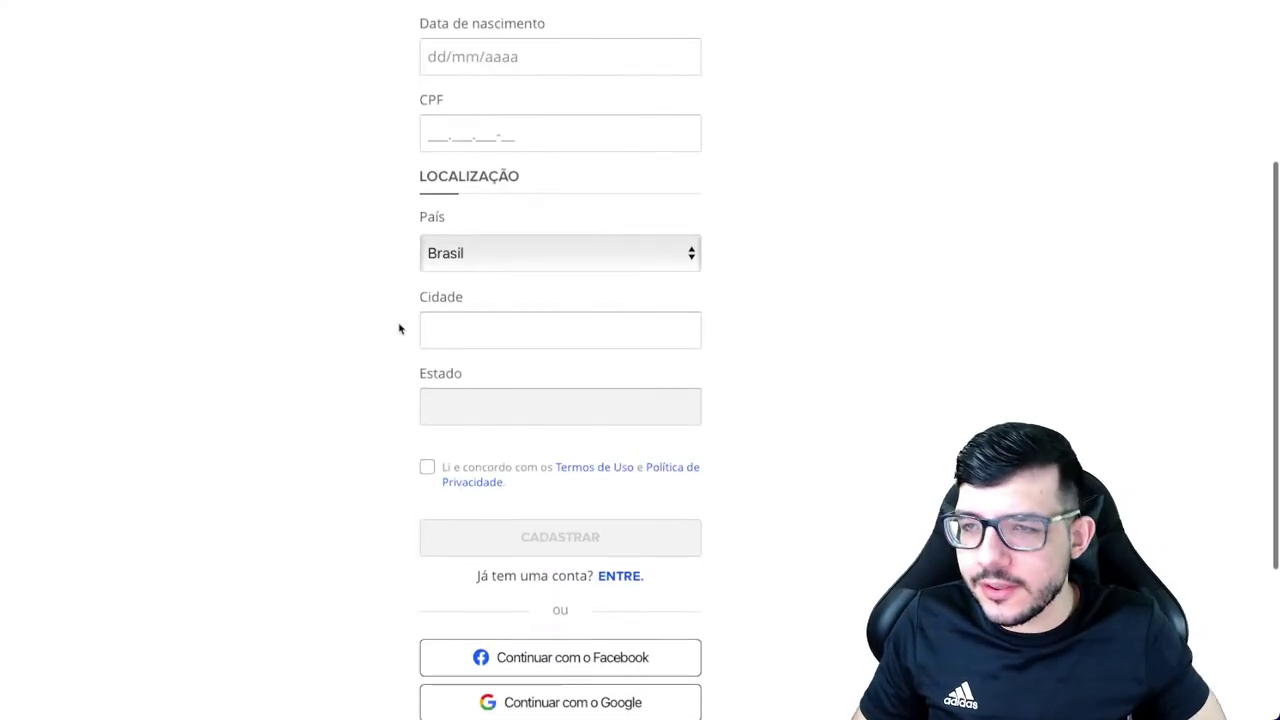
{"action": "scroll", "coordinate": [399, 328], "scroll_direction": "up", "scroll_amount": 4}
{"action": "scroll", "coordinate": [376, 197], "scroll_direction": "down", "scroll_amount": 3}
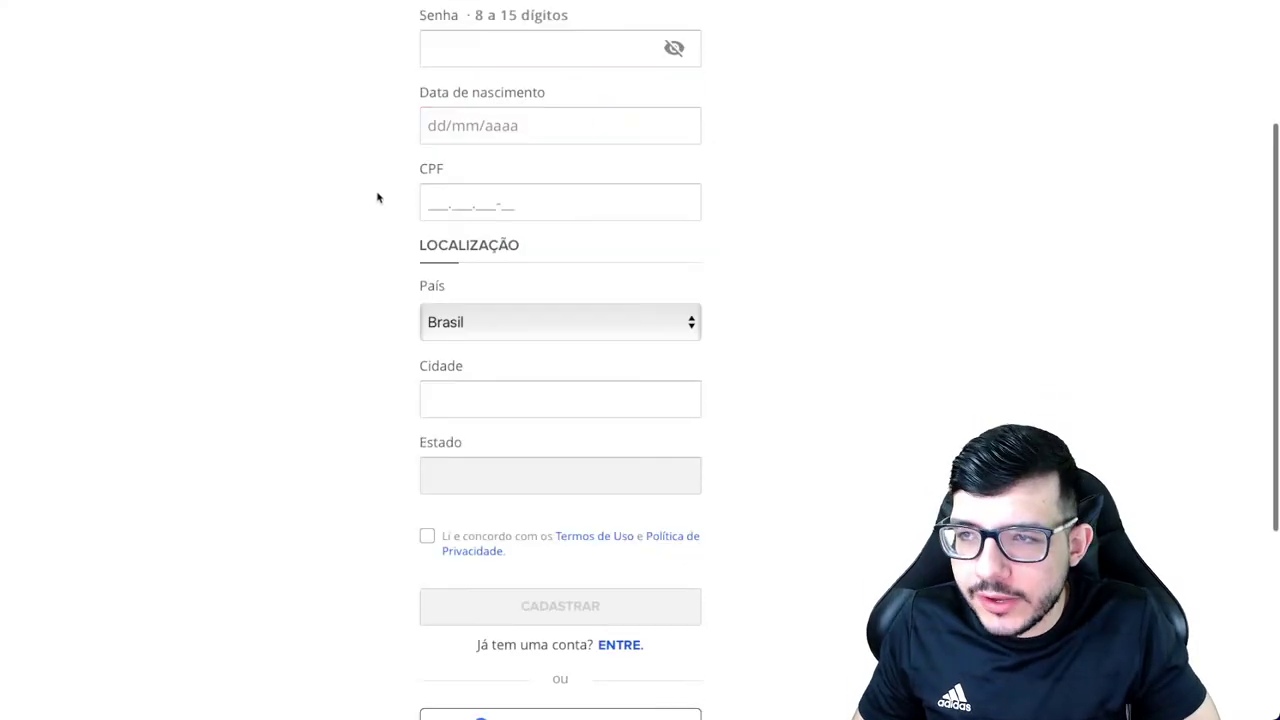
{"action": "scroll", "coordinate": [376, 197], "scroll_direction": "up", "scroll_amount": 3}
{"action": "scroll", "coordinate": [266, 256], "scroll_direction": "down", "scroll_amount": 6}
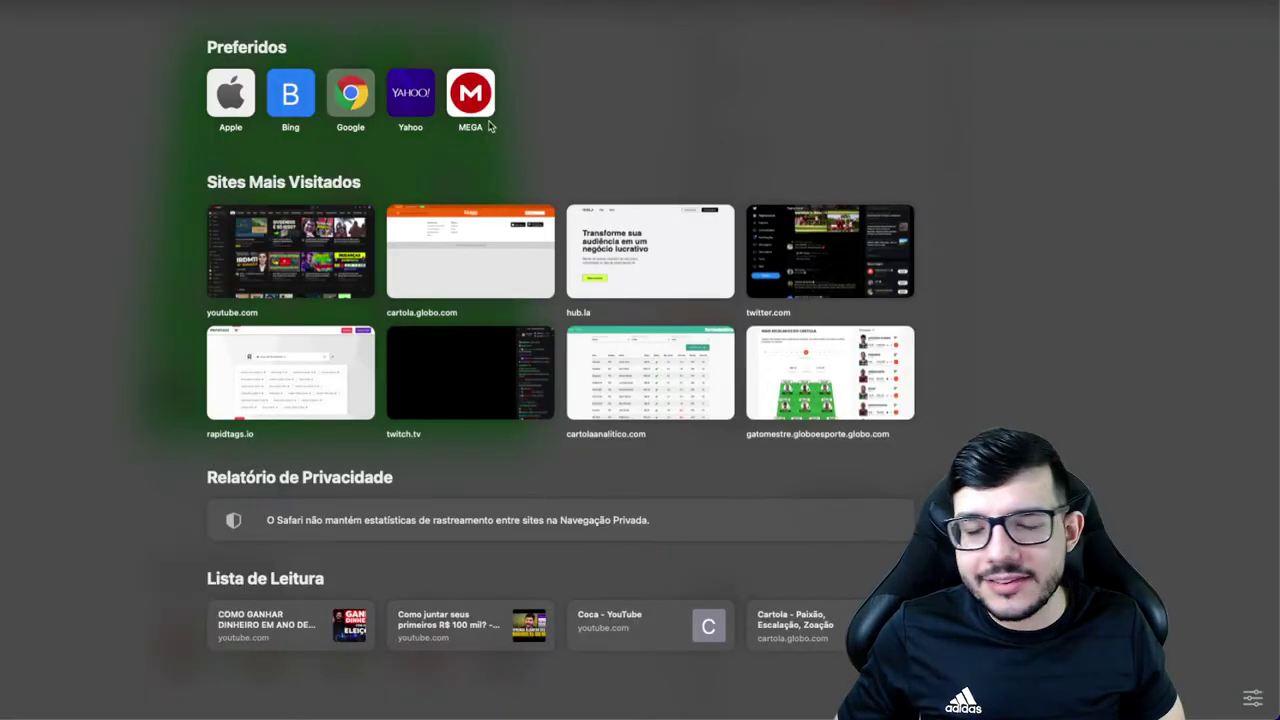
Step: Open the Cartola Express site, cartolaexpress.globo.com, in the browser
{"action": "type", "text": "cart"}
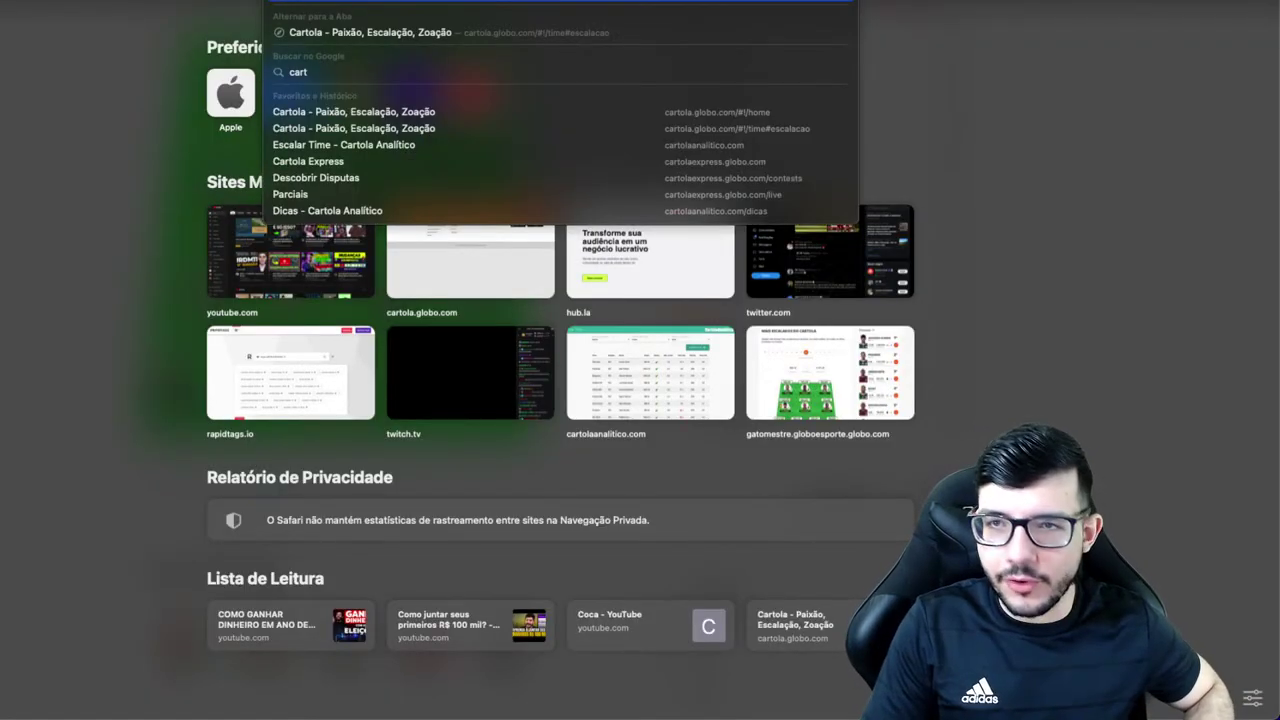
{"action": "key", "text": "Return"}
{"action": "type", "text": "cartolae"}
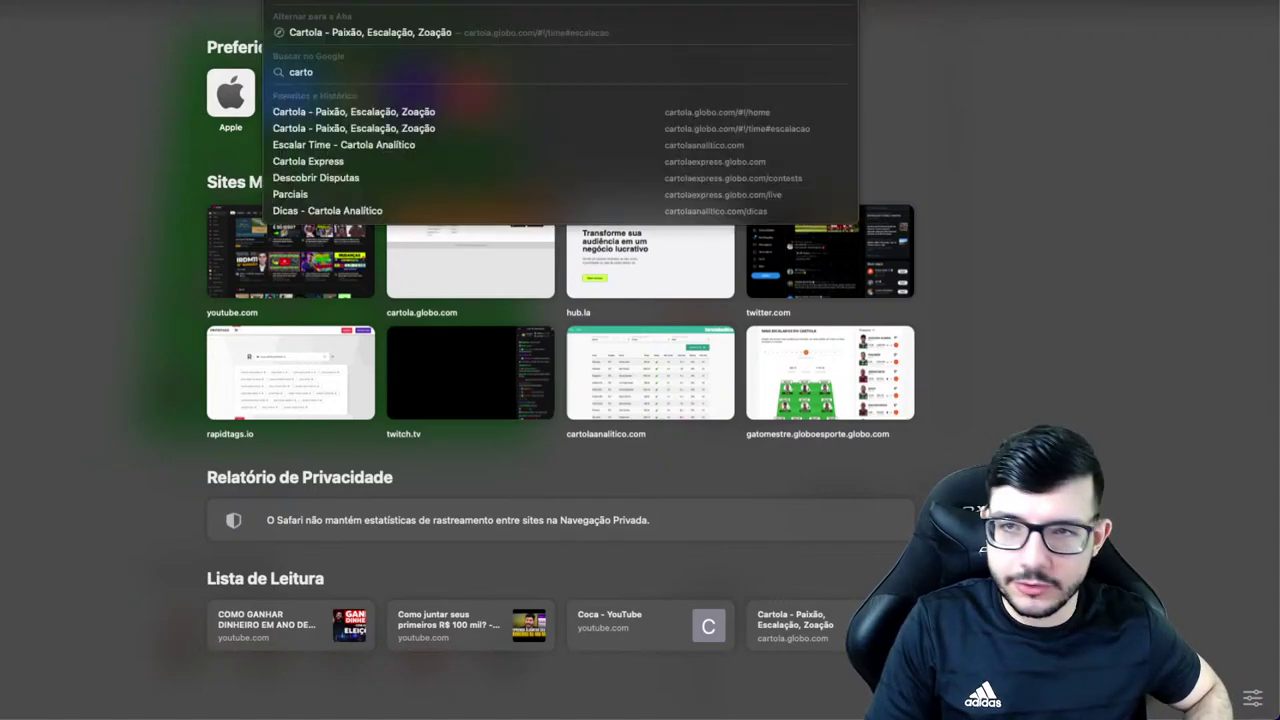
{"action": "type", "text": "x"}
{"action": "key", "text": "Return"}
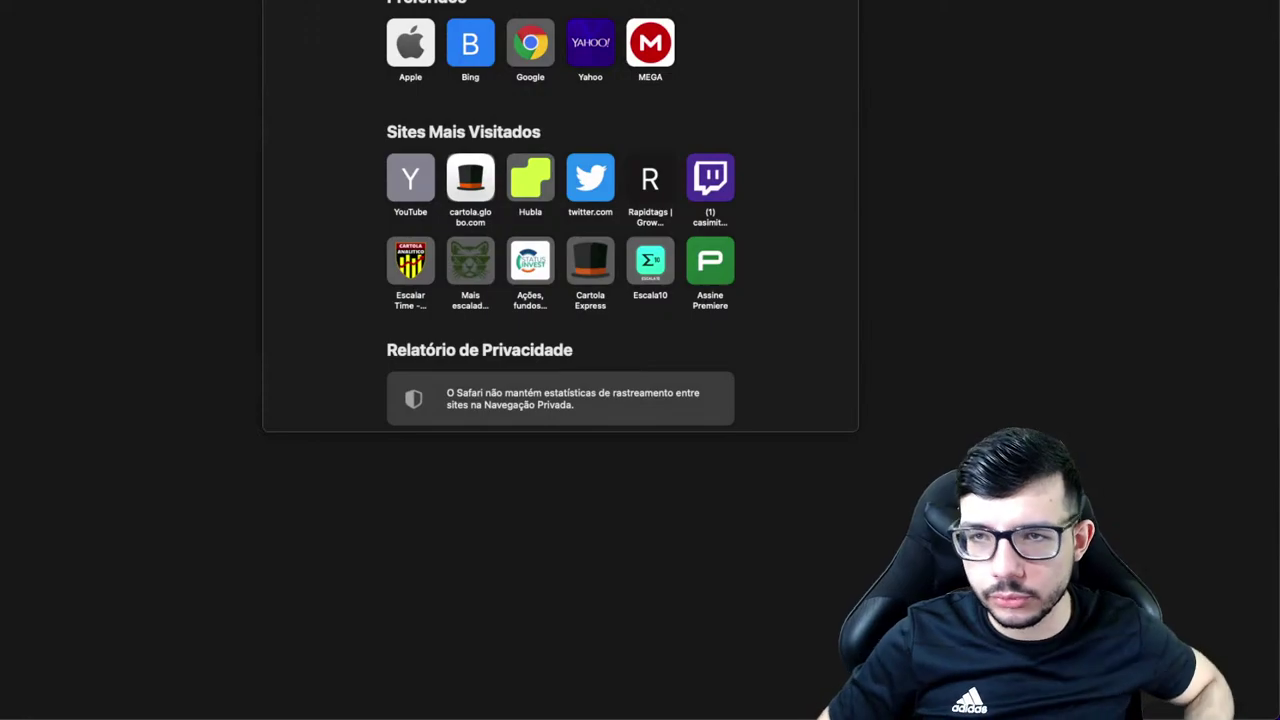
{"action": "type", "text": "cartolaex"}
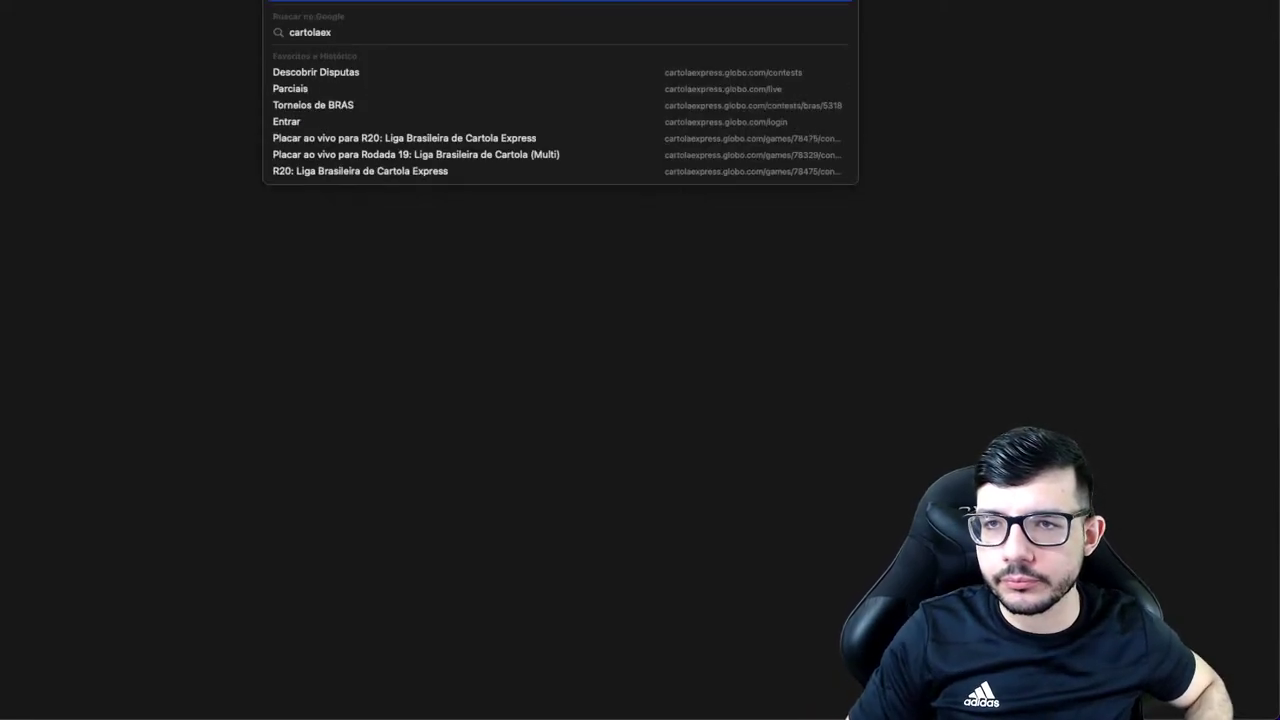
{"action": "key", "text": "Return"}
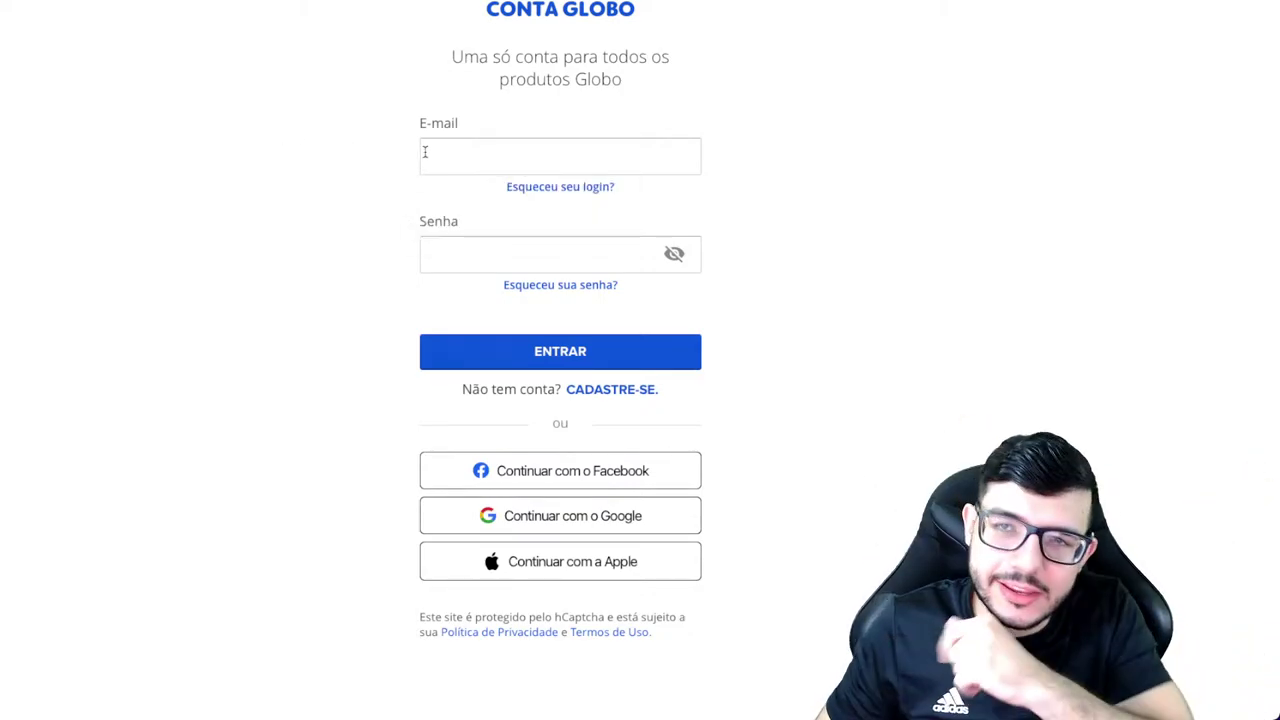
Step: Sign in to Conta Globo by filling the e-mail and password with the saved login for this site
{"action": "left_click", "coordinate": [425, 152]}
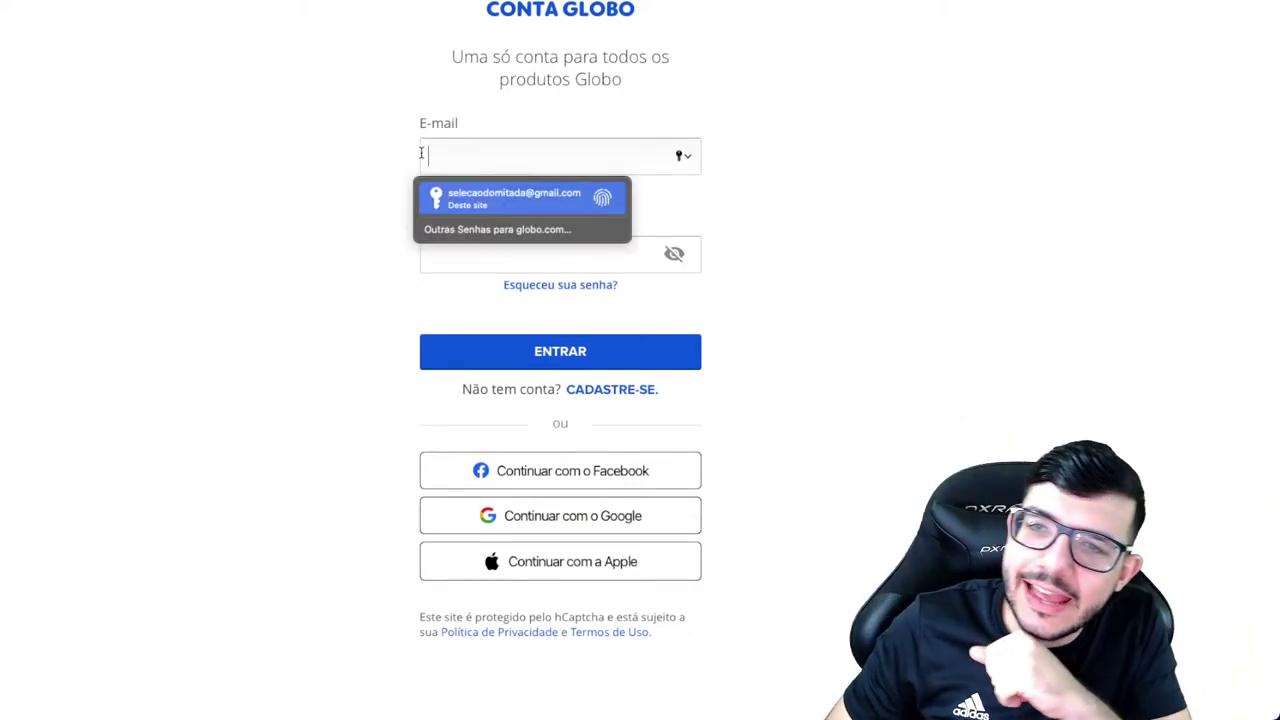
{"action": "left_click", "coordinate": [464, 192]}
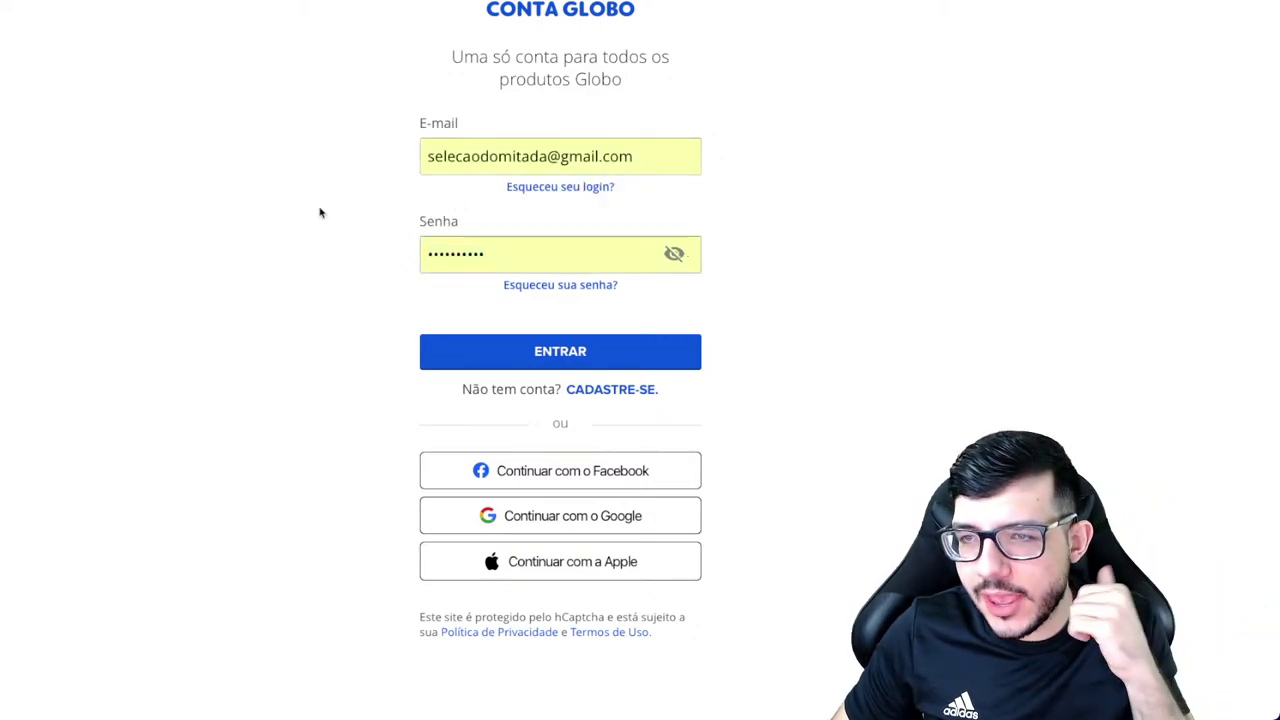
{"action": "key", "text": "Return"}
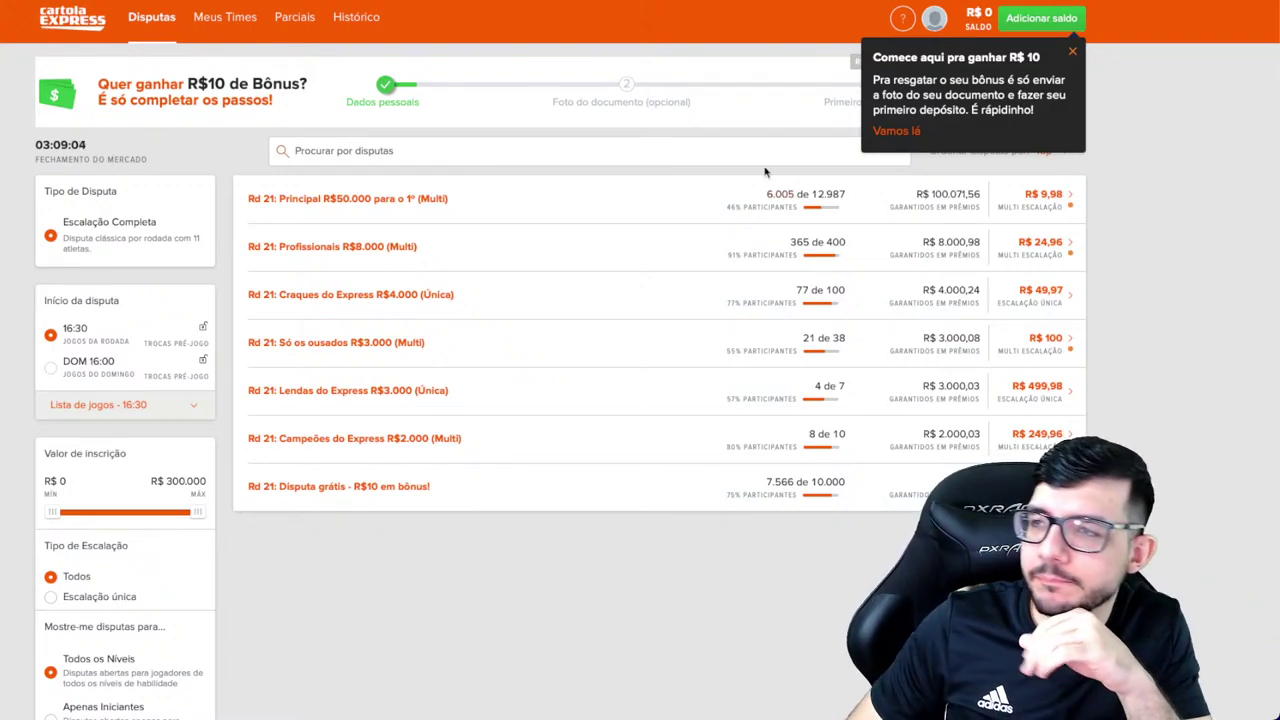
Step: Dismiss the R$ 10 bonus tip and review the bonus banner's steps, including the optional document photo and first deposit
{"action": "left_click", "coordinate": [1071, 54]}
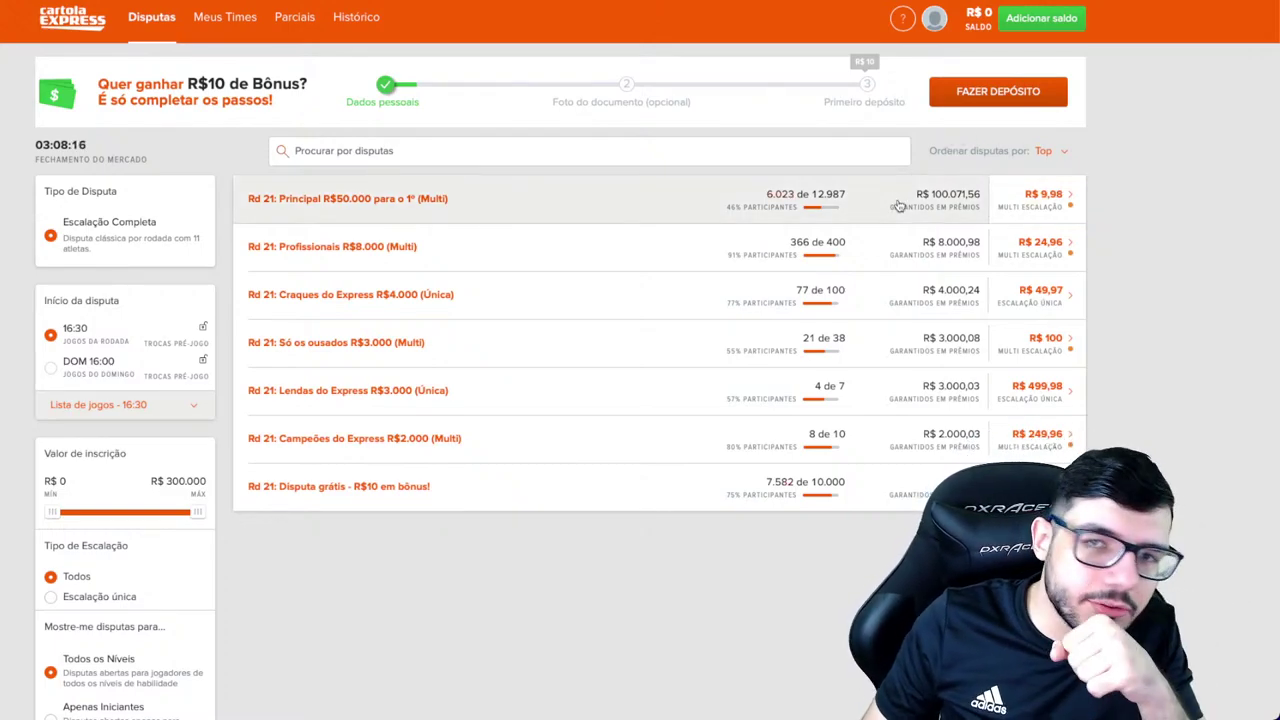
{"action": "left_click_drag", "start_coordinate": [100, 84], "coordinate": [308, 88]}
{"action": "left_click_drag", "start_coordinate": [98, 100], "coordinate": [258, 110]}
{"action": "left_click", "coordinate": [266, 108]}
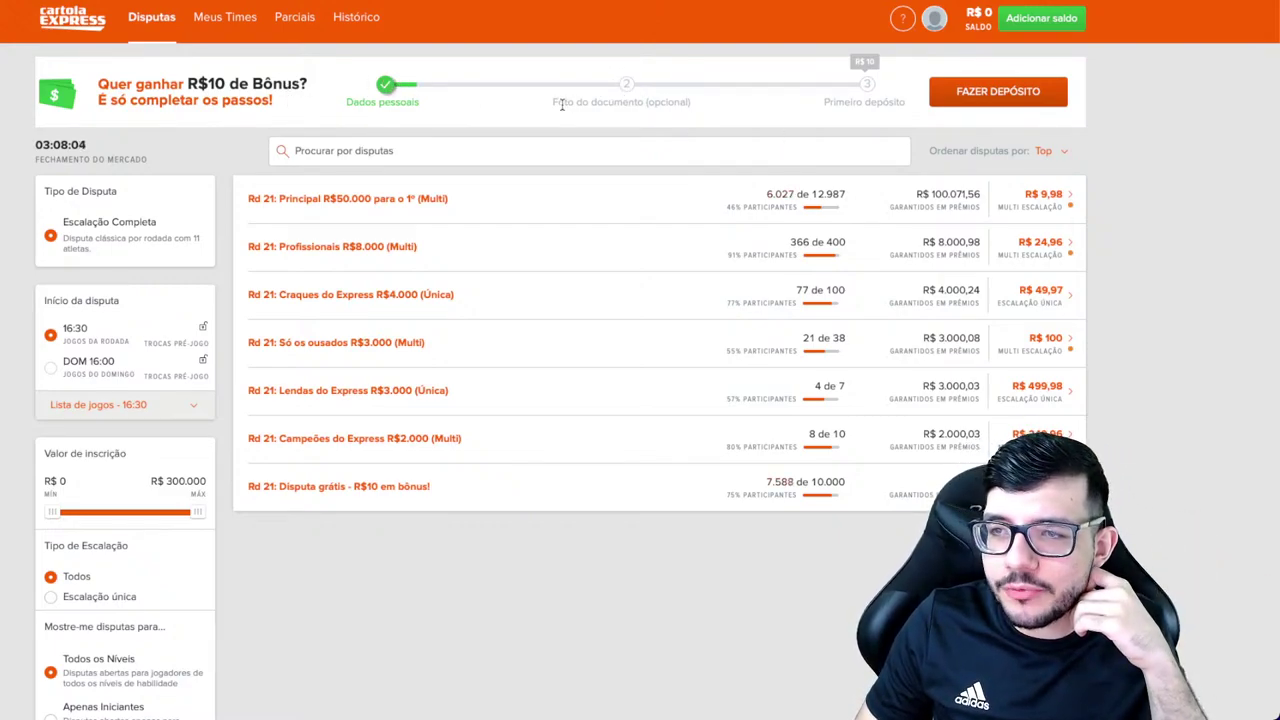
{"action": "left_click_drag", "start_coordinate": [557, 103], "coordinate": [702, 108]}
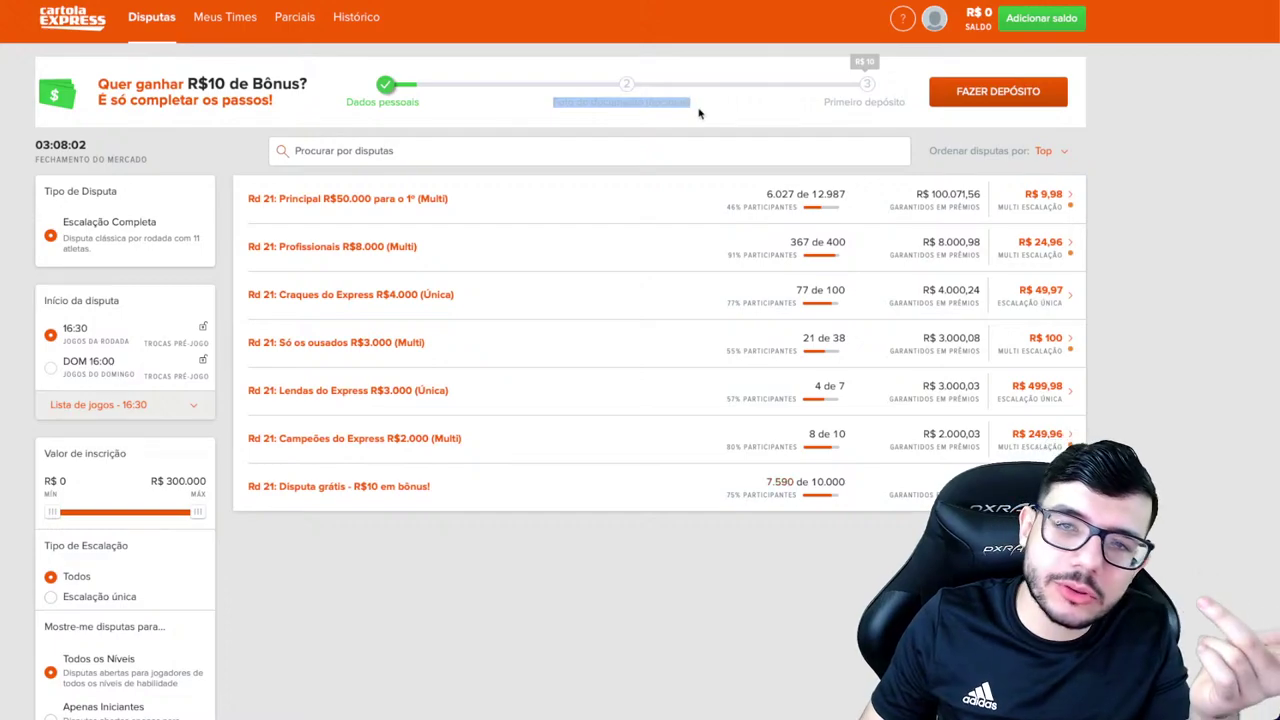
{"action": "left_click", "coordinate": [616, 92]}
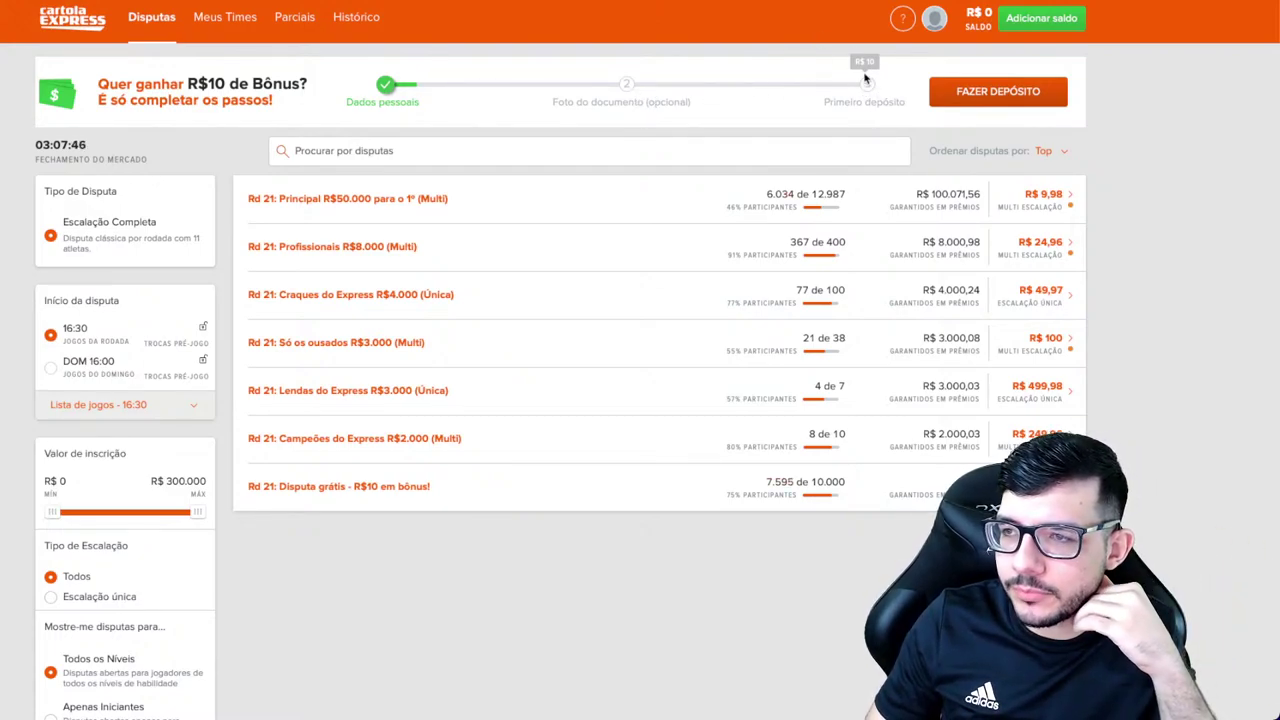
Step: Start a deposit, set its amount to R$ 10,00 and generate the PIX code
{"action": "left_click", "coordinate": [986, 91]}
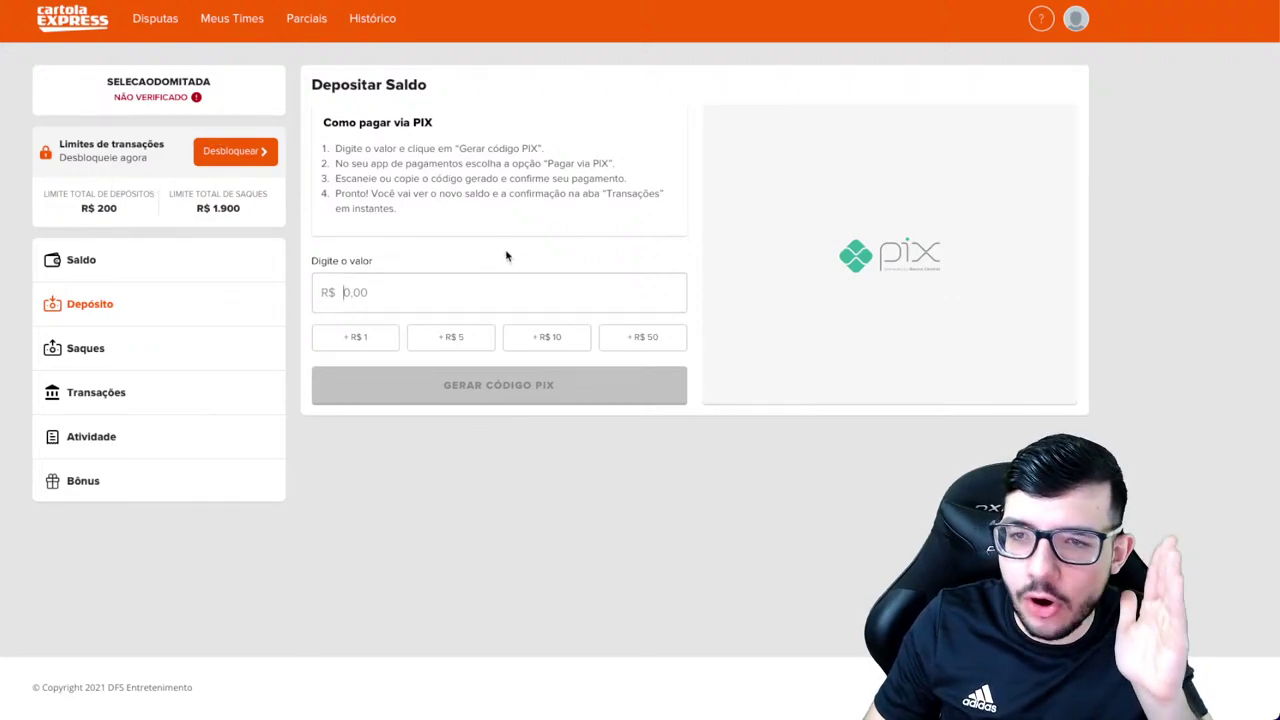
{"action": "left_click", "coordinate": [545, 336]}
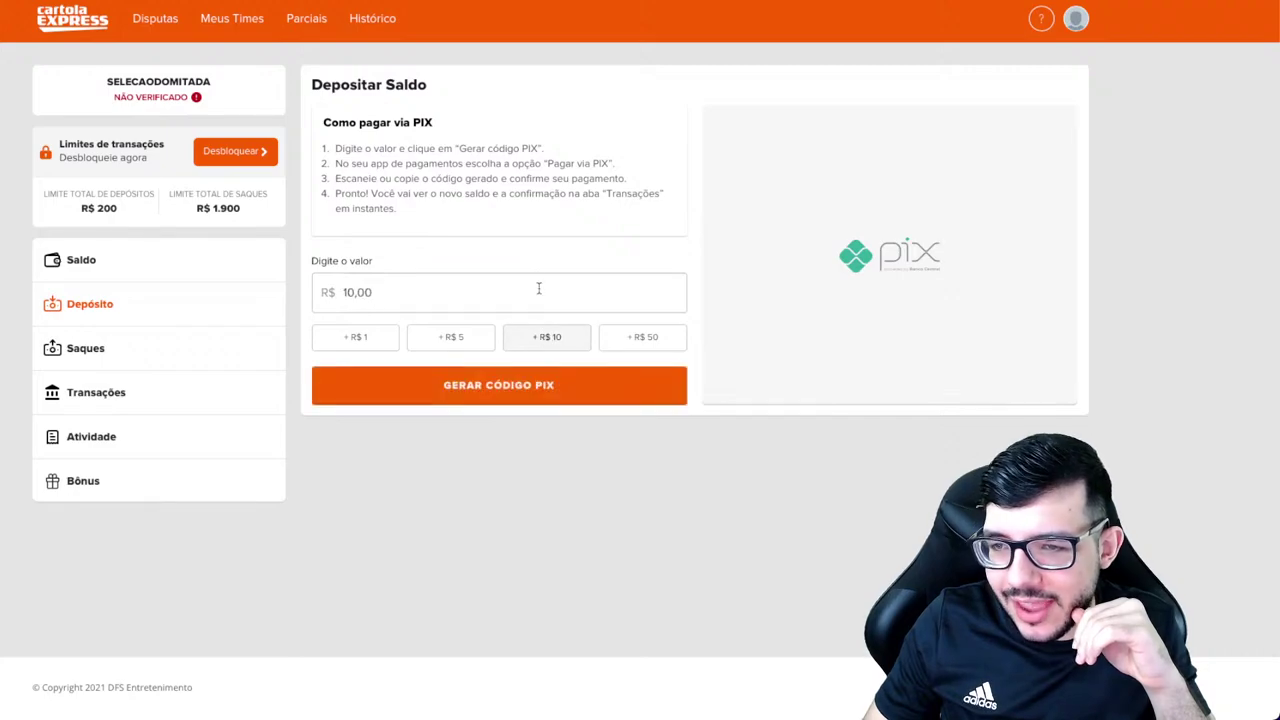
{"action": "left_click", "coordinate": [510, 390]}
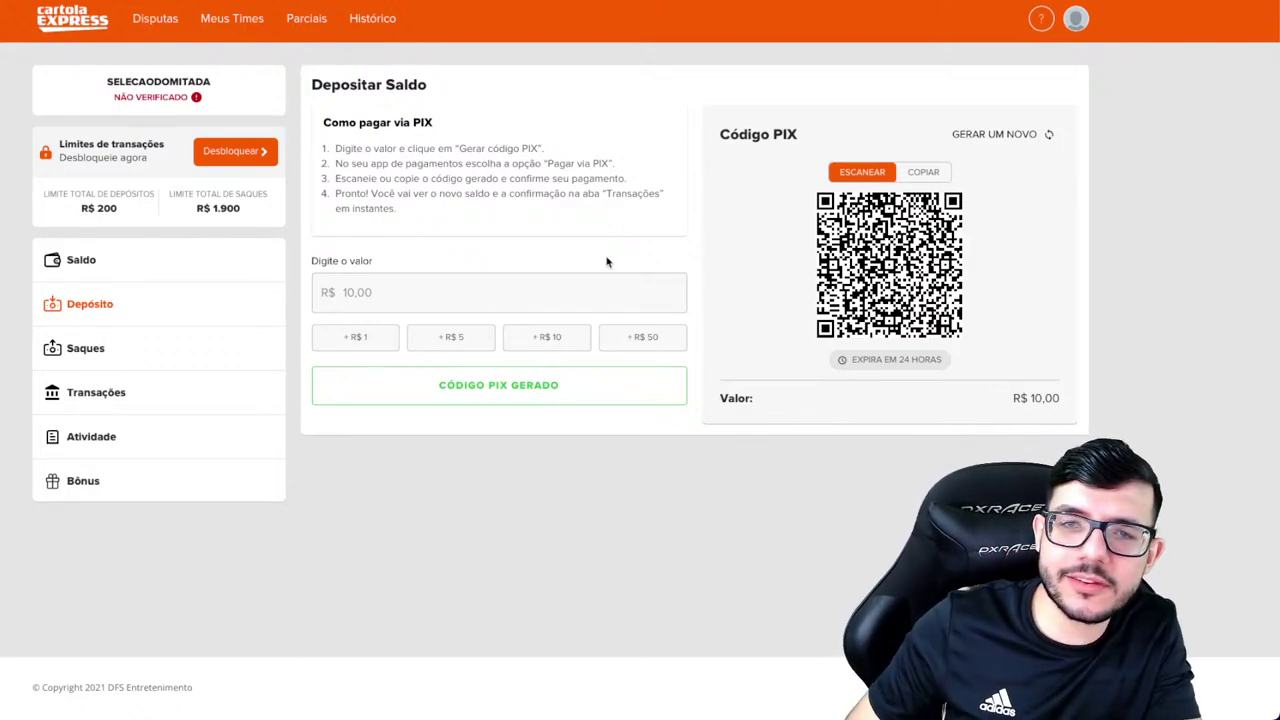
Step: Review the PIX payment instructions and compare the copyable code with the scannable QR code
{"action": "left_click_drag", "start_coordinate": [333, 152], "coordinate": [541, 147]}
{"action": "left_click_drag", "start_coordinate": [337, 164], "coordinate": [487, 168]}
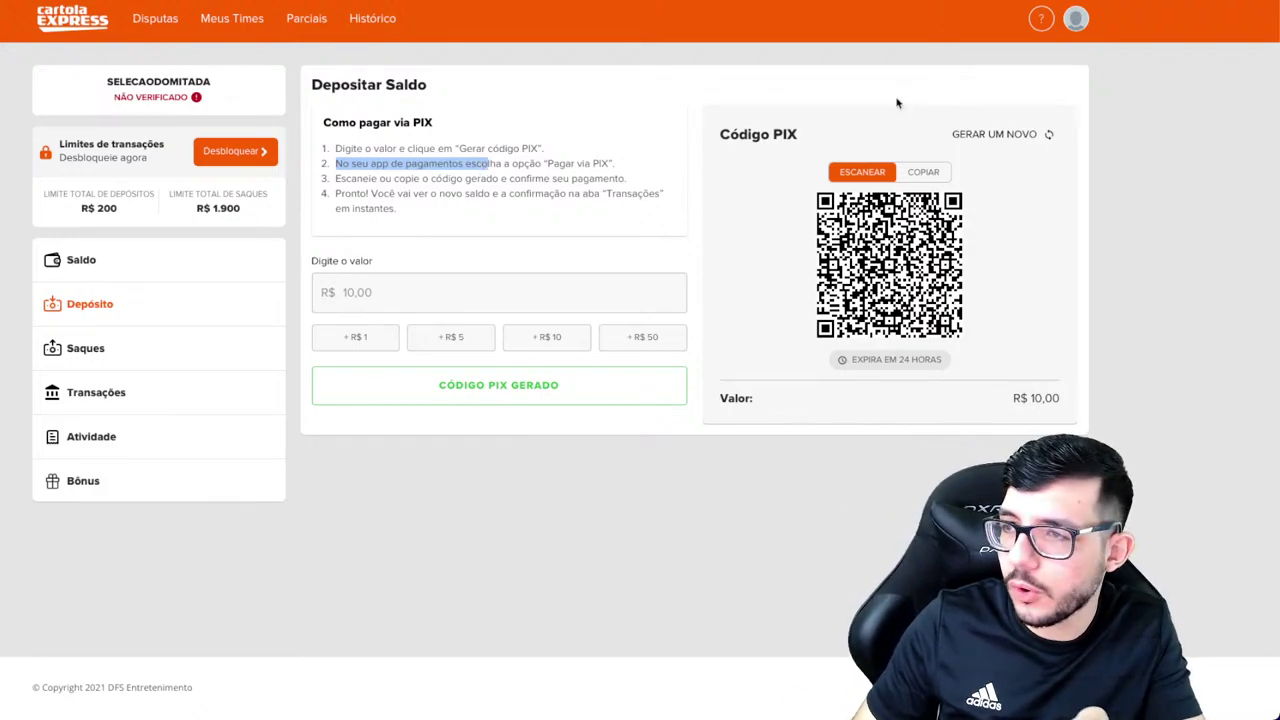
{"action": "left_click", "coordinate": [924, 176]}
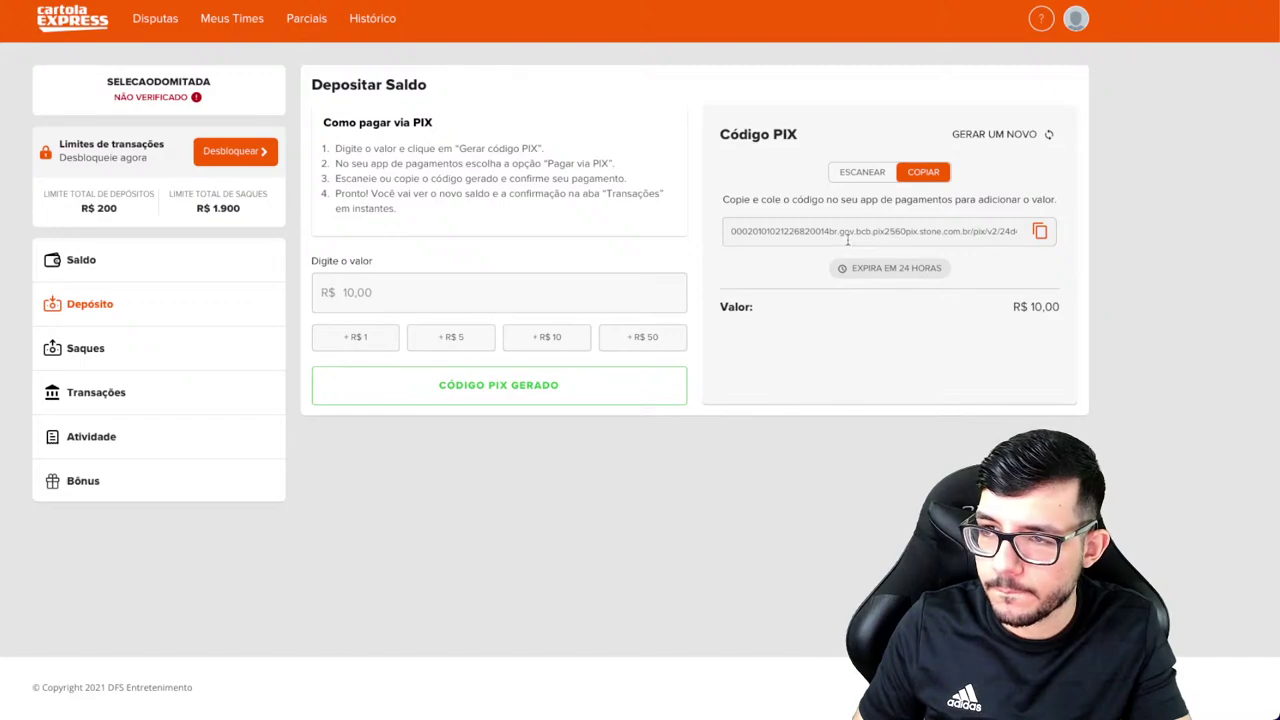
{"action": "left_click", "coordinate": [862, 172]}
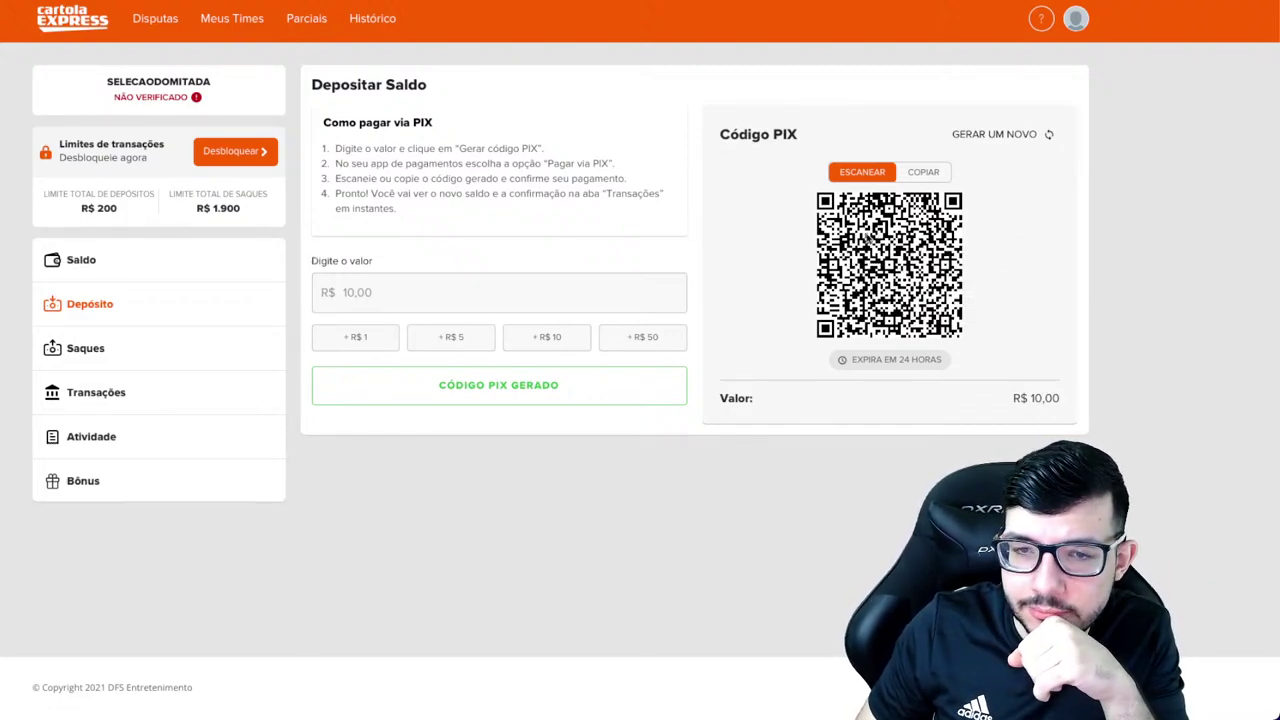
Step: Return to the contests and examine the summary, entries, prizes and scoring rules of "Rd 21: Principal R$50.000 para o 1º (Multi)"
{"action": "left_click", "coordinate": [150, 24]}
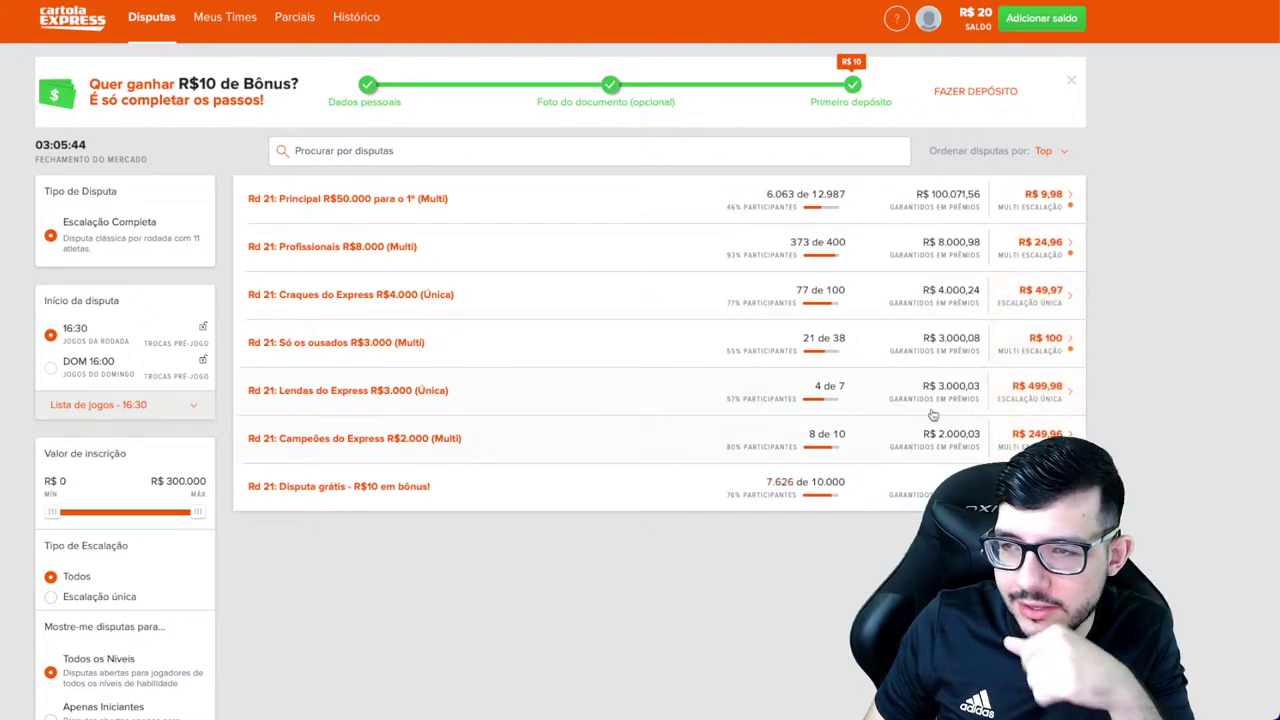
{"action": "left_click", "coordinate": [365, 214]}
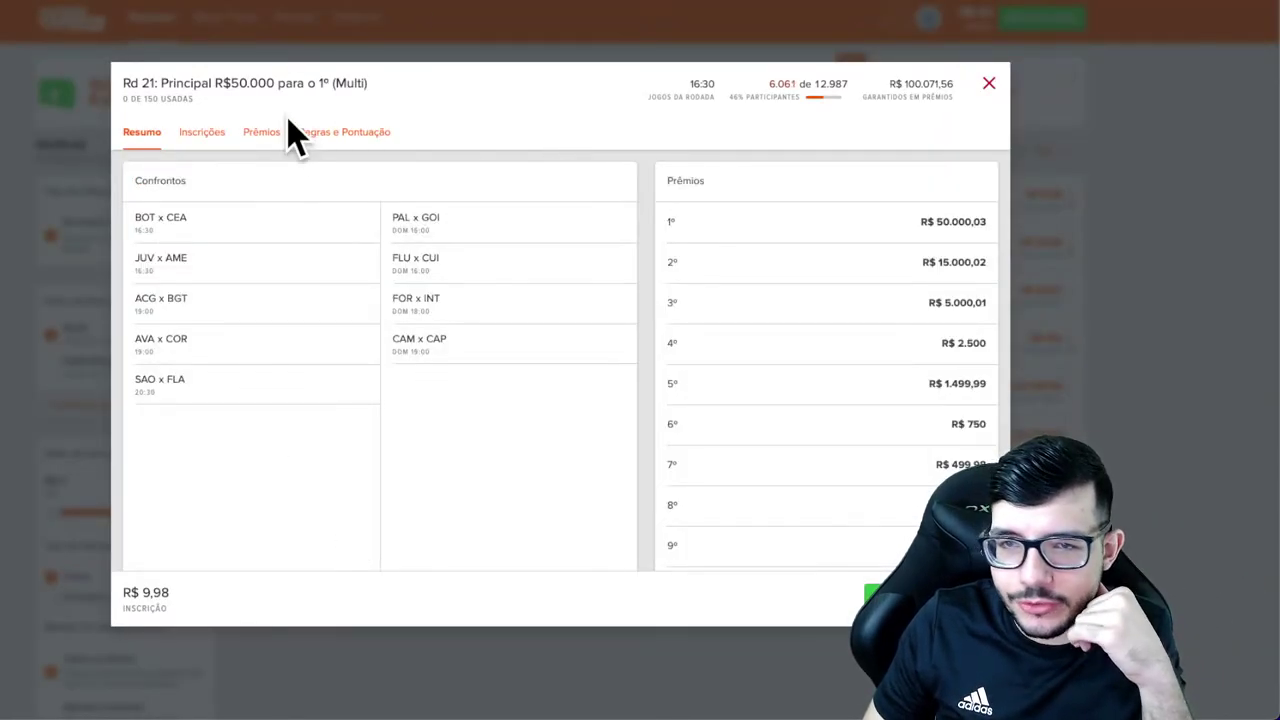
{"action": "left_click", "coordinate": [201, 132]}
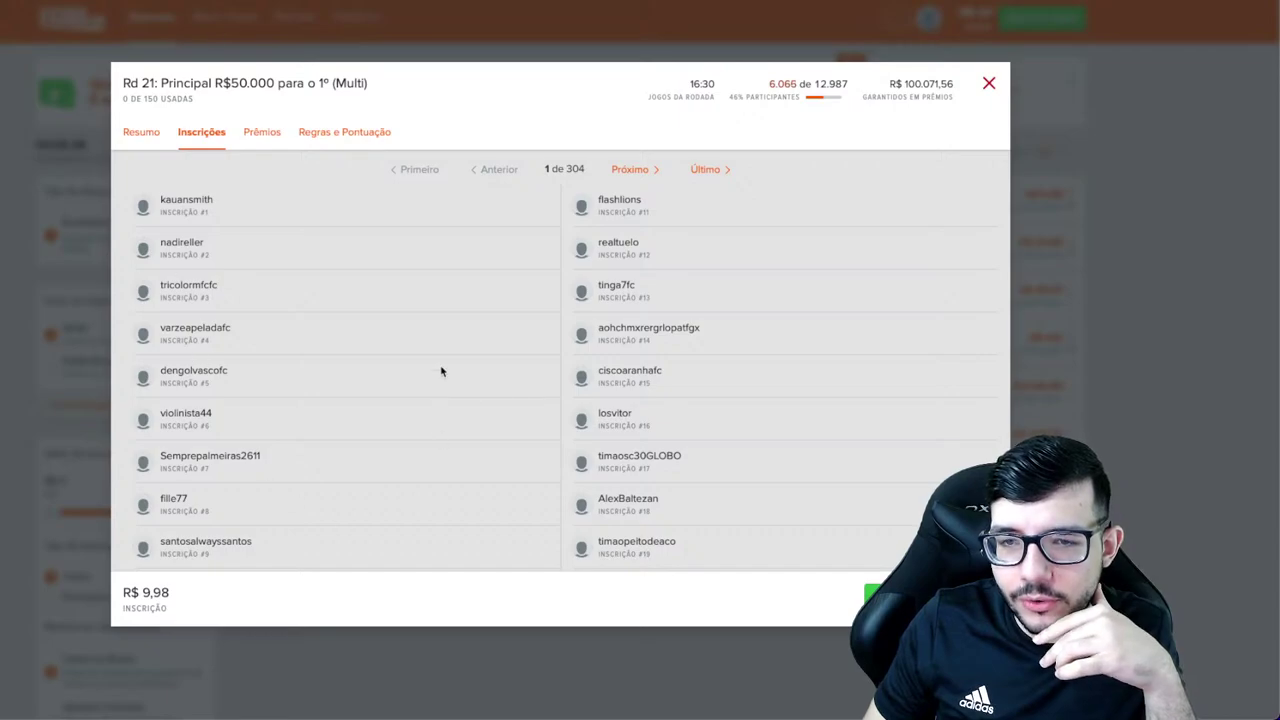
{"action": "left_click", "coordinate": [262, 134]}
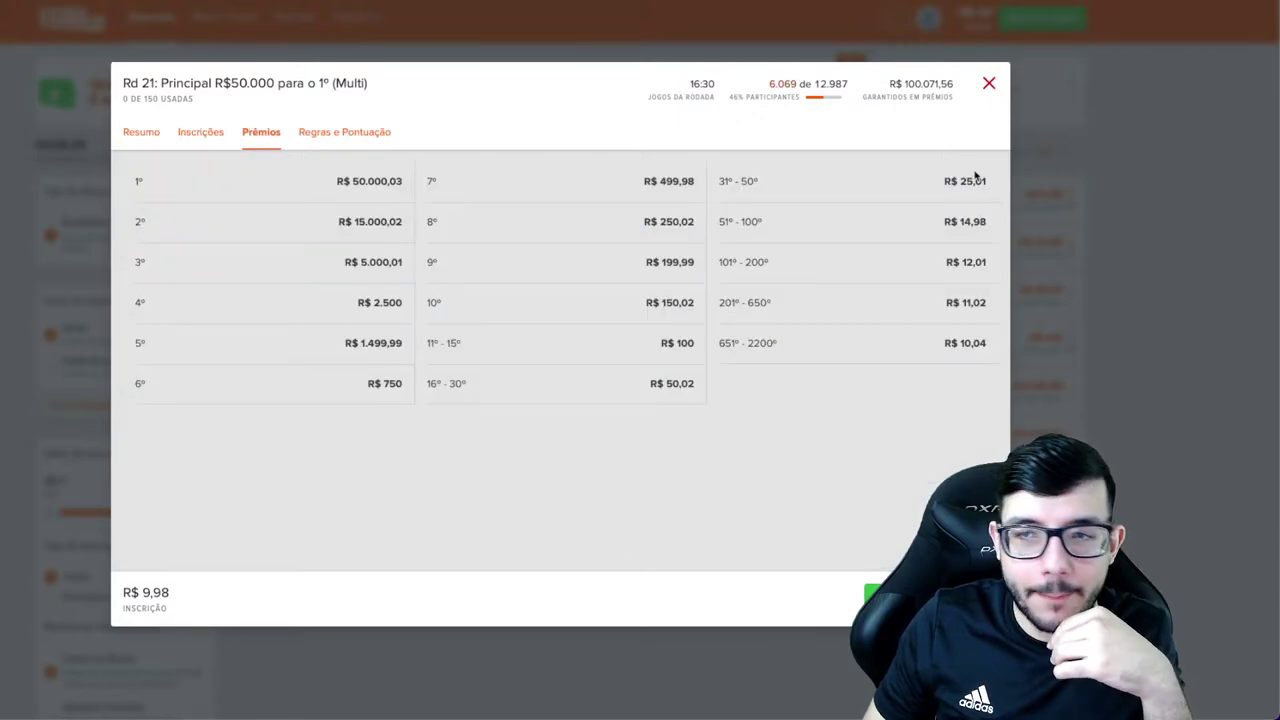
{"action": "left_click", "coordinate": [383, 128]}
{"action": "scroll", "coordinate": [652, 410], "scroll_direction": "down", "scroll_amount": 5}
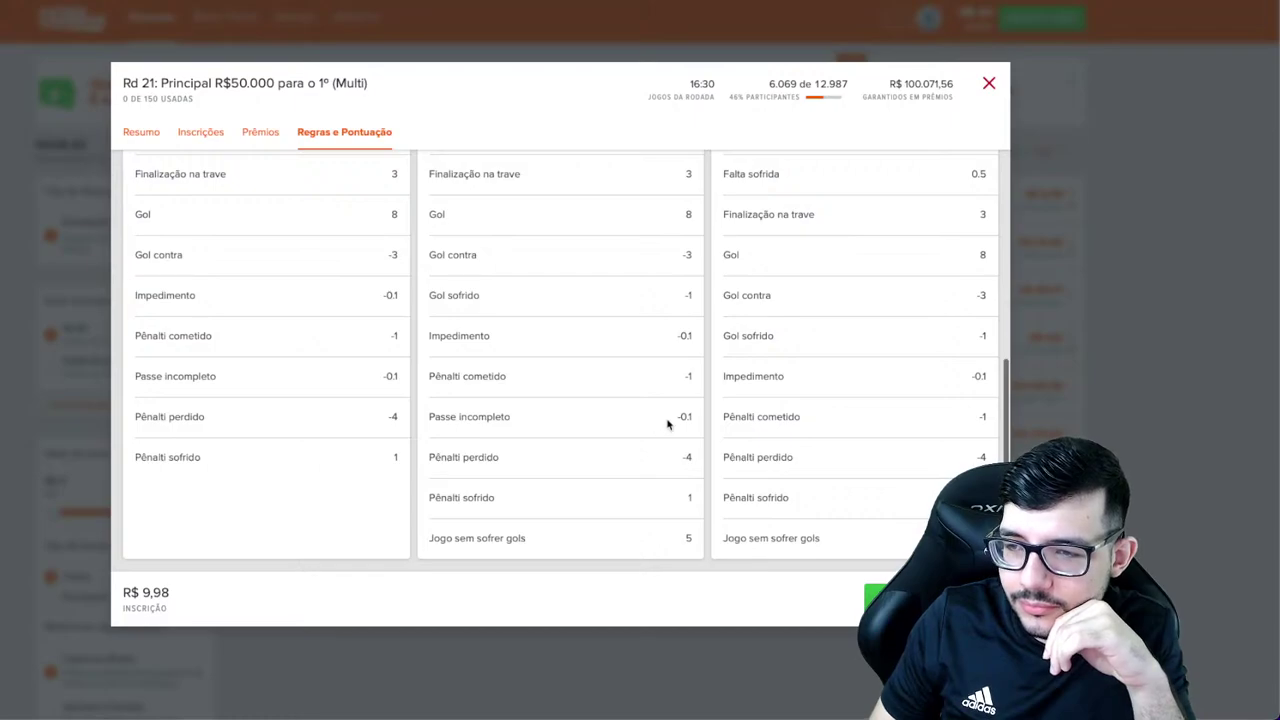
{"action": "scroll", "coordinate": [620, 410], "scroll_direction": "up", "scroll_amount": 5}
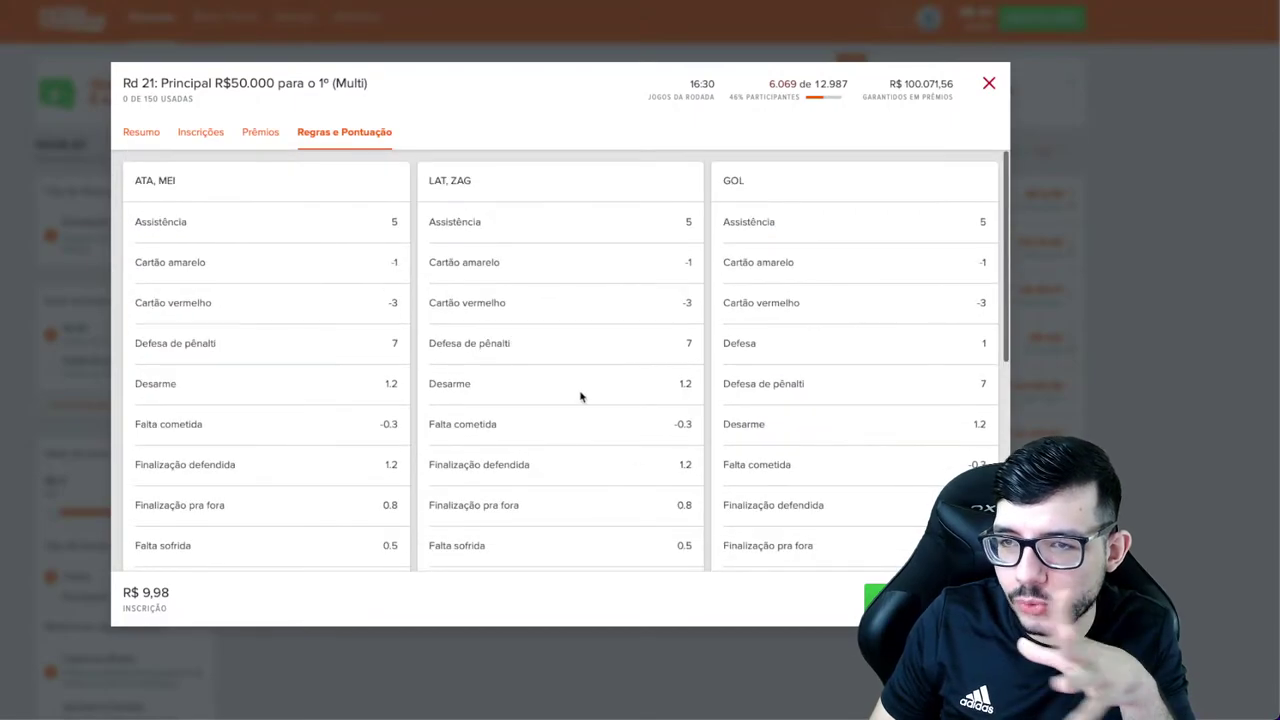
{"action": "left_click", "coordinate": [127, 132]}
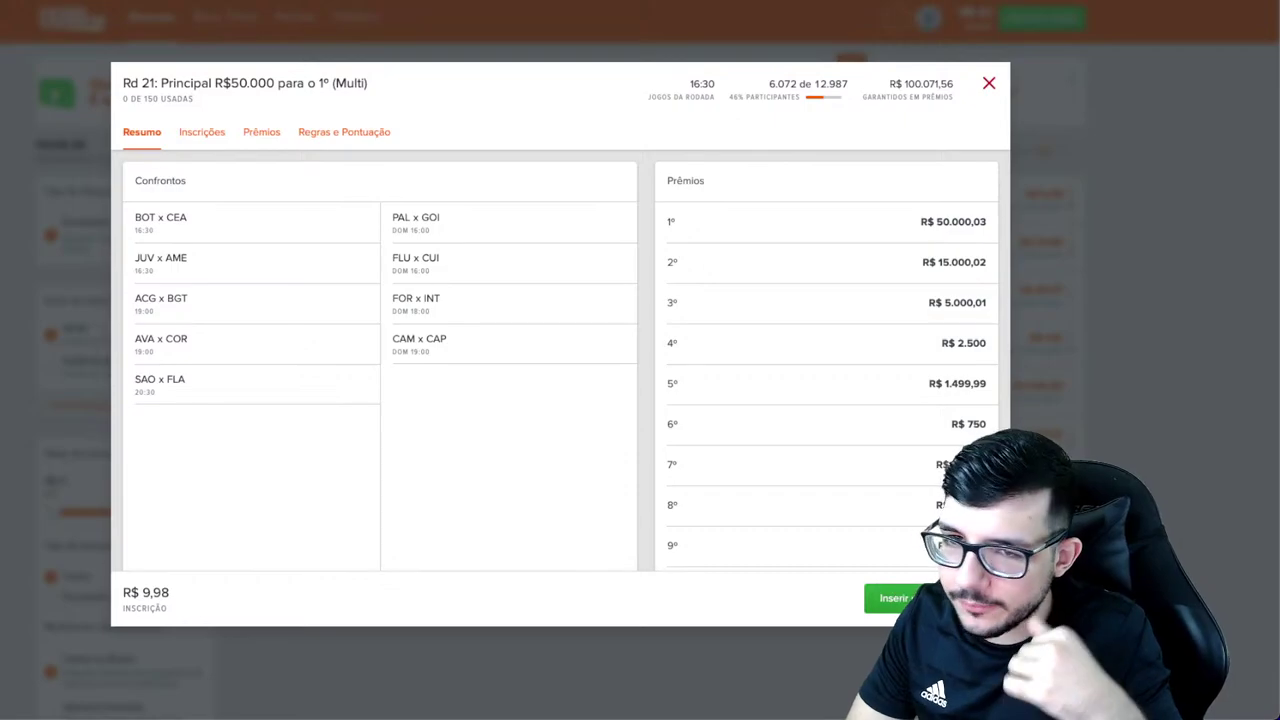
Step: Start a lineup for the Rd 21 Principal R$50.000 contest and dismiss the tutorial tips
{"action": "left_click", "coordinate": [885, 598]}
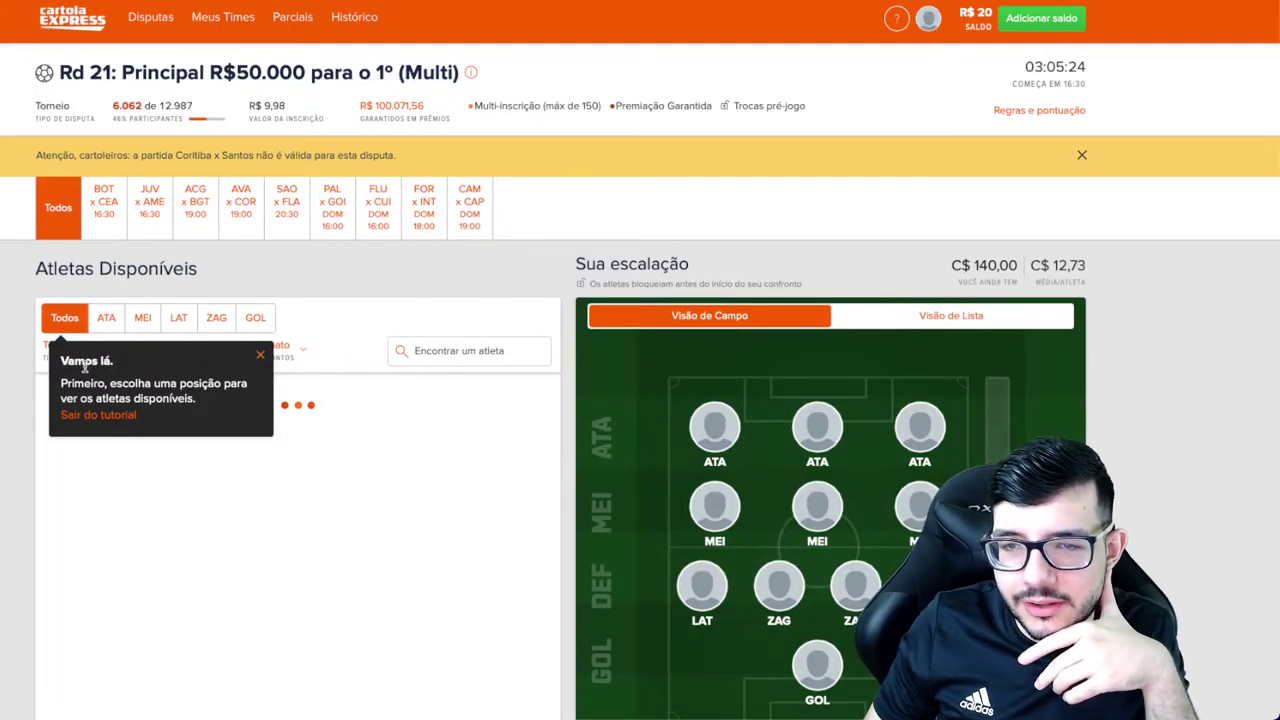
{"action": "left_click", "coordinate": [260, 355]}
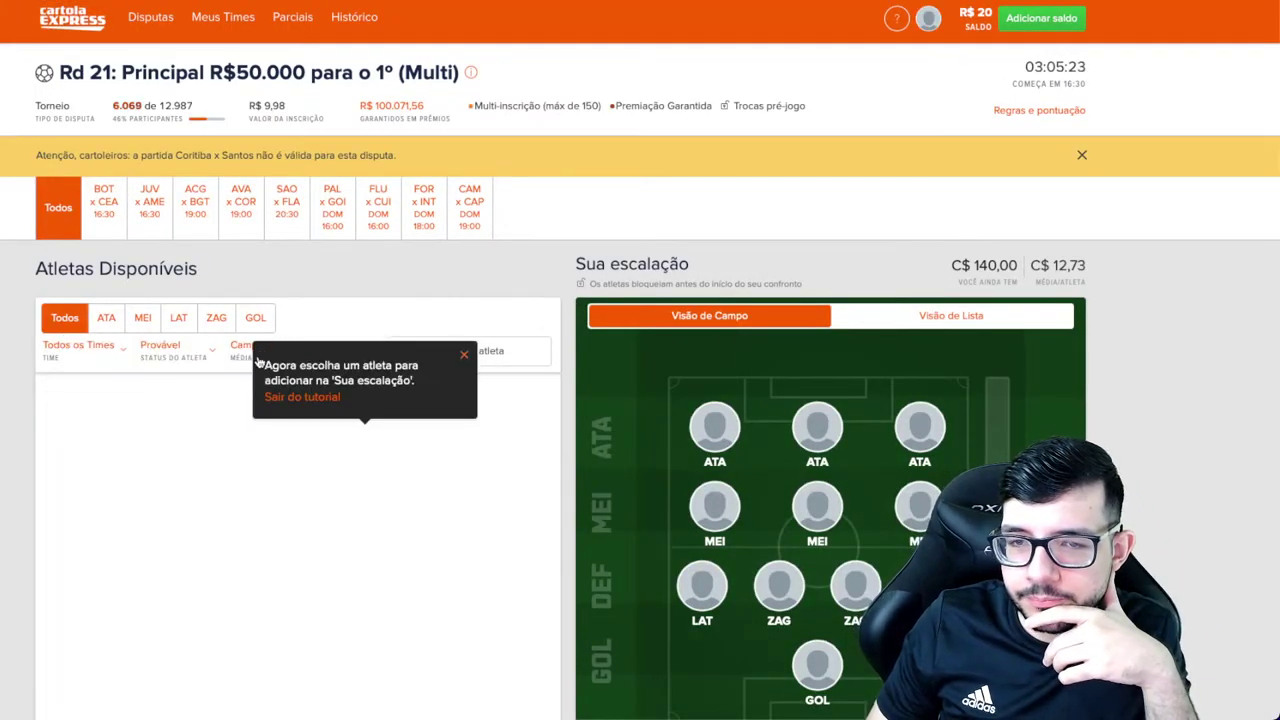
{"action": "left_click", "coordinate": [466, 354]}
{"action": "scroll", "coordinate": [380, 415], "scroll_direction": "down", "scroll_amount": 2}
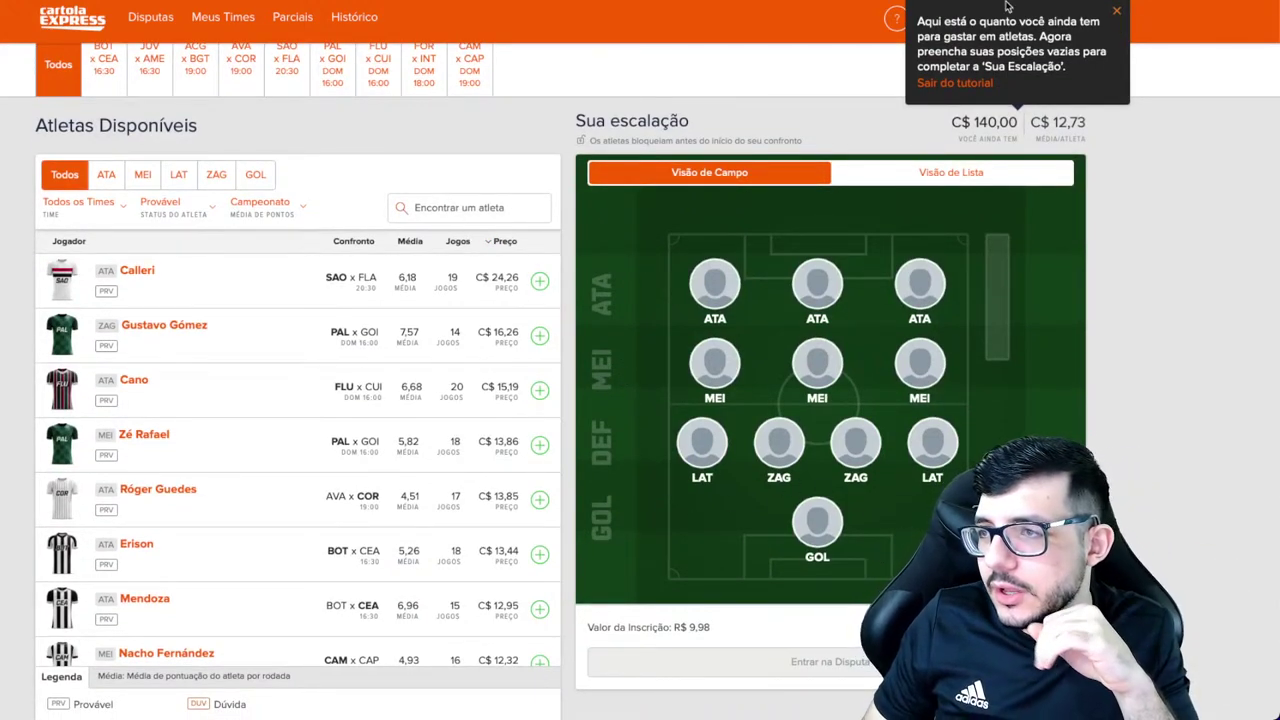
{"action": "left_click", "coordinate": [1116, 11]}
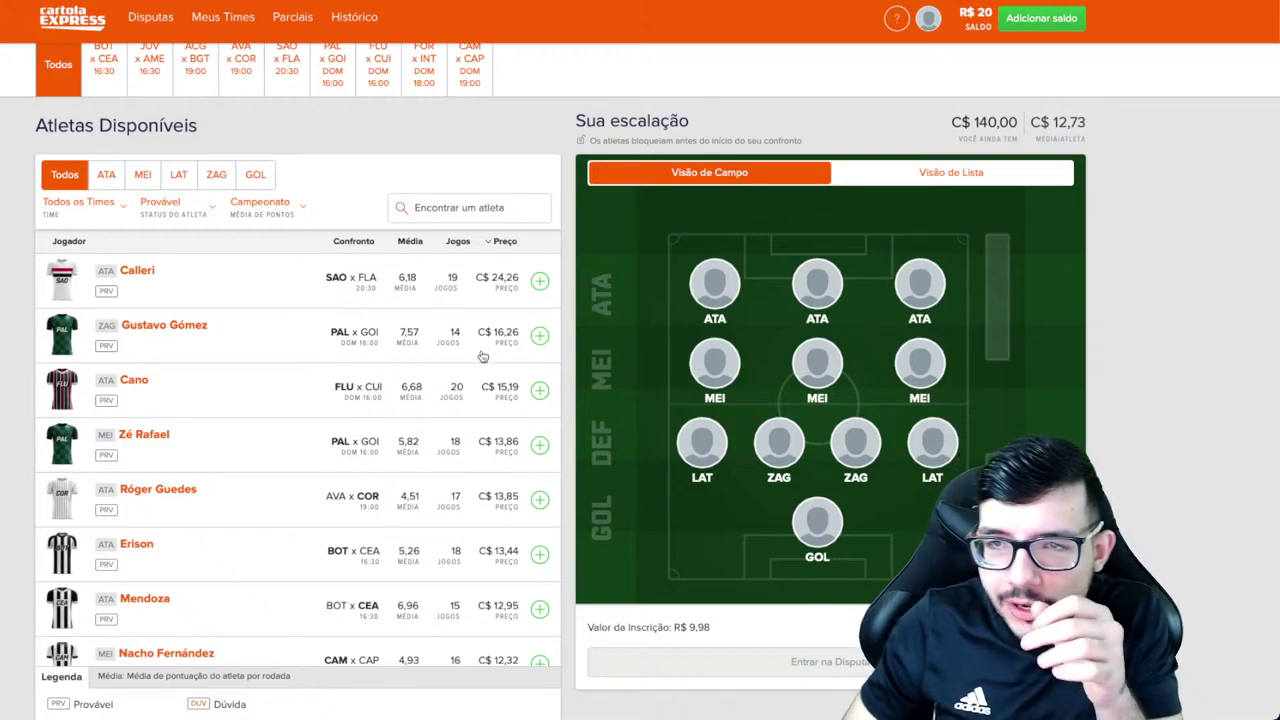
Step: Compare the available goalkeepers across the round's matches, from BOT x CEA to FLU x CUI
{"action": "left_click", "coordinate": [378, 83]}
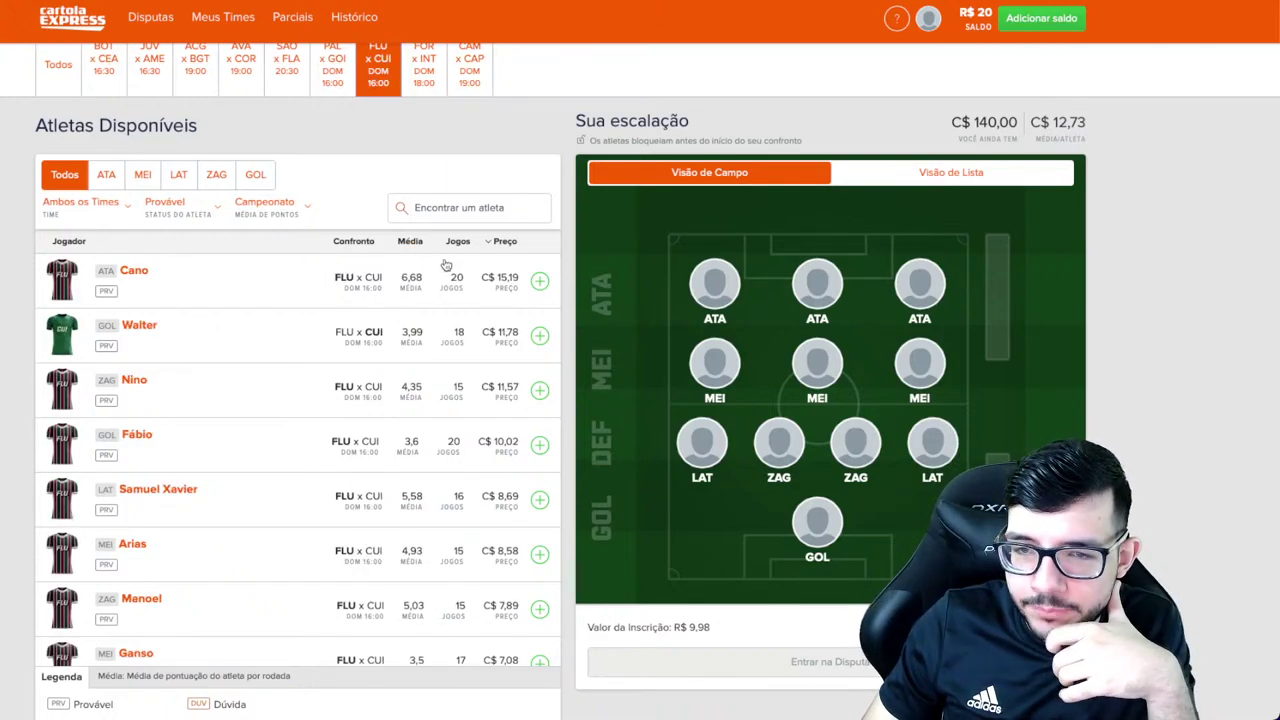
{"action": "left_click", "coordinate": [830, 510]}
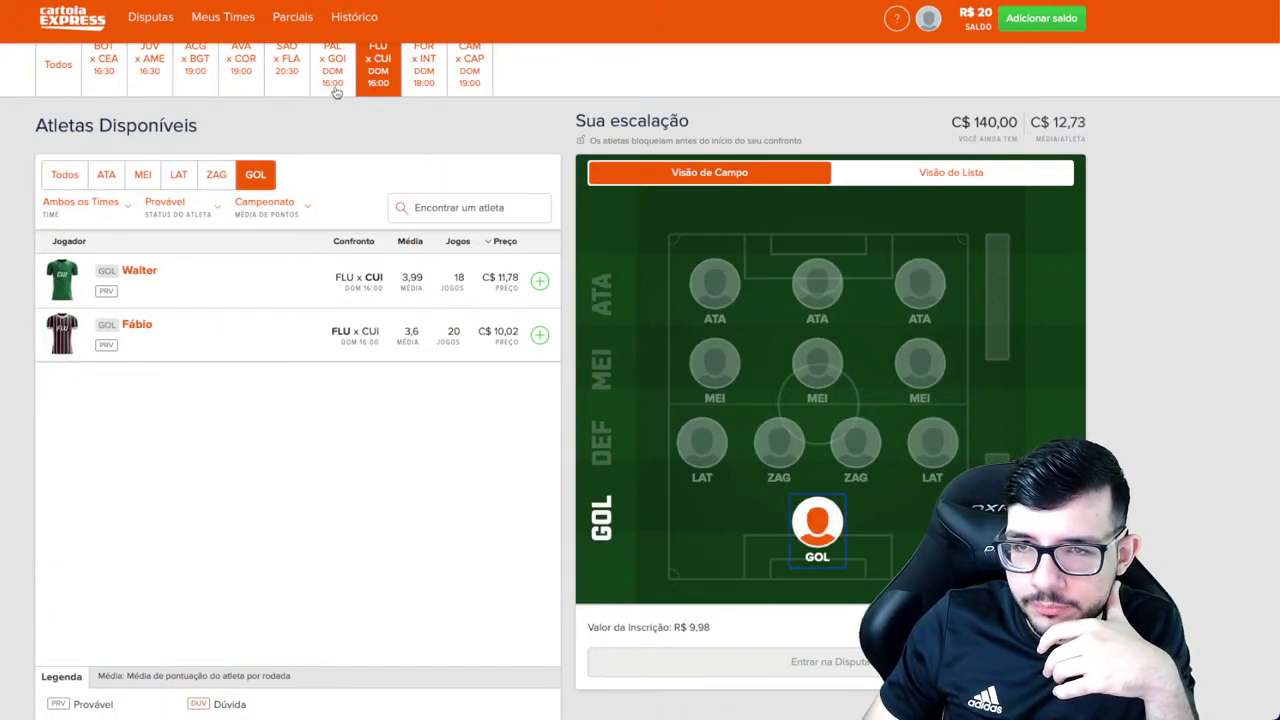
{"action": "scroll", "coordinate": [374, 120], "scroll_direction": "up", "scroll_amount": 1}
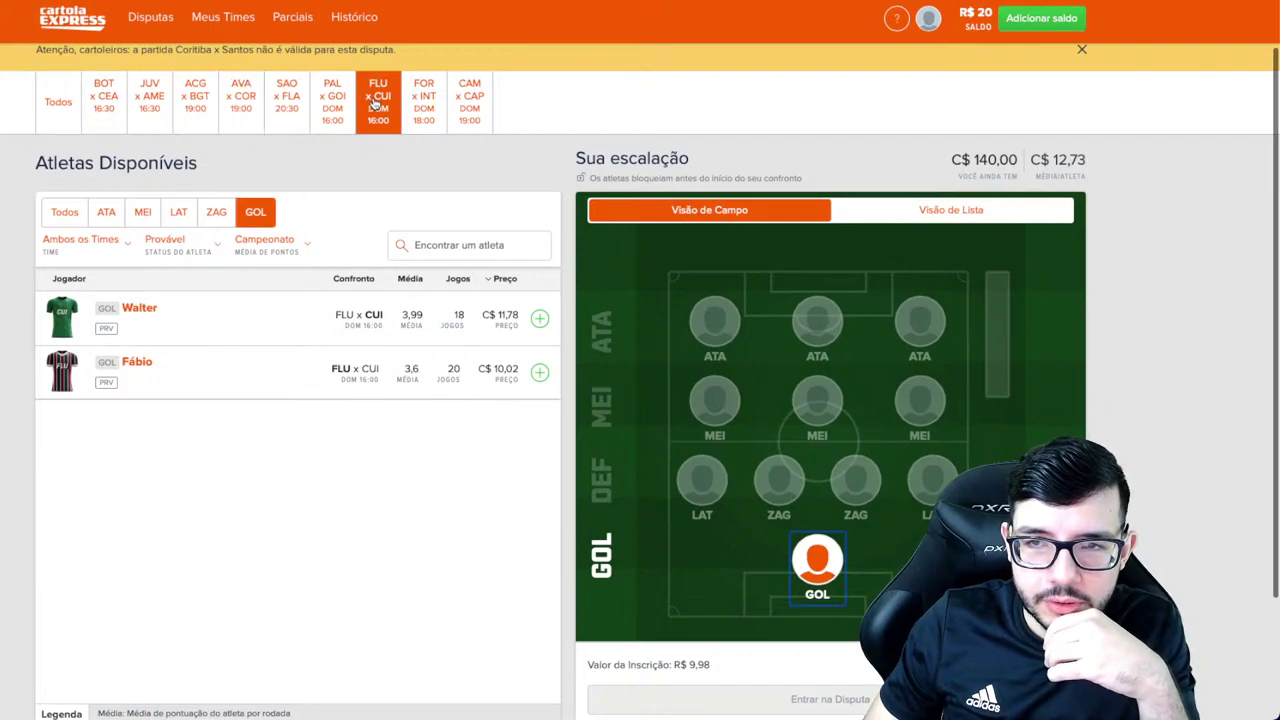
{"action": "left_click", "coordinate": [335, 100]}
{"action": "left_click", "coordinate": [112, 102]}
{"action": "left_click", "coordinate": [148, 106]}
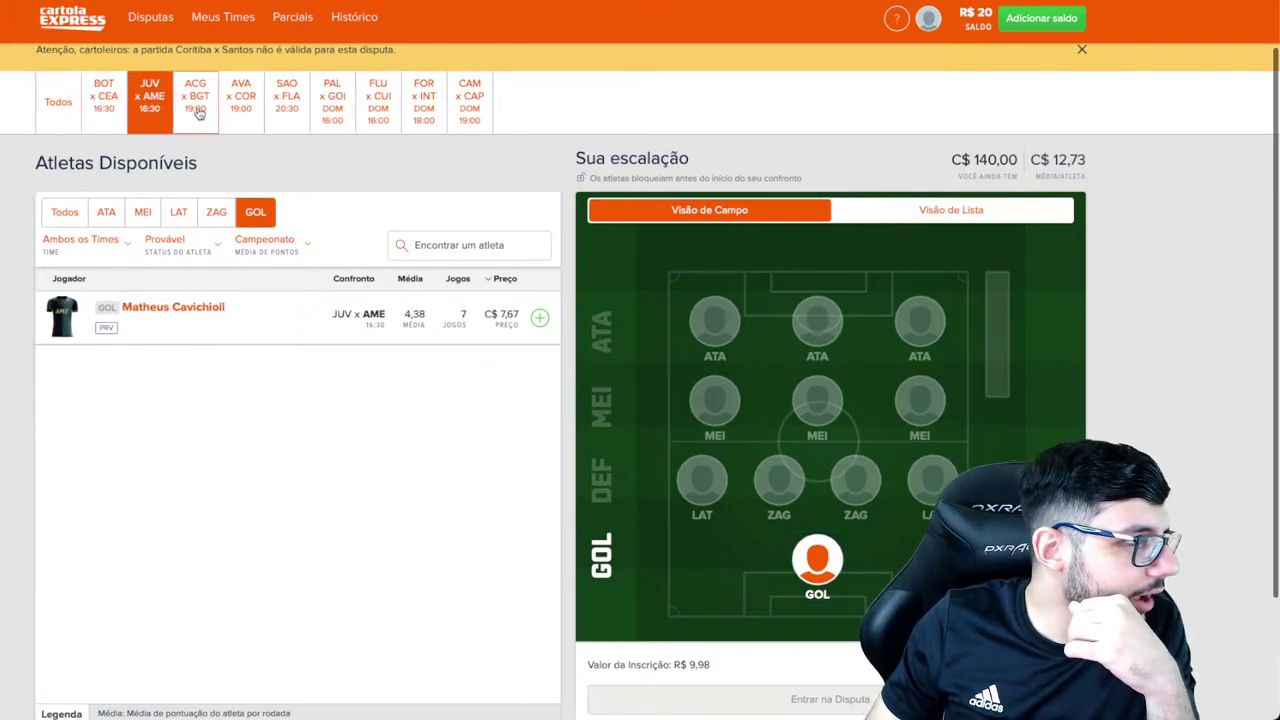
{"action": "left_click", "coordinate": [199, 110]}
{"action": "left_click", "coordinate": [241, 105]}
{"action": "left_click", "coordinate": [287, 105]}
{"action": "left_click", "coordinate": [376, 106]}
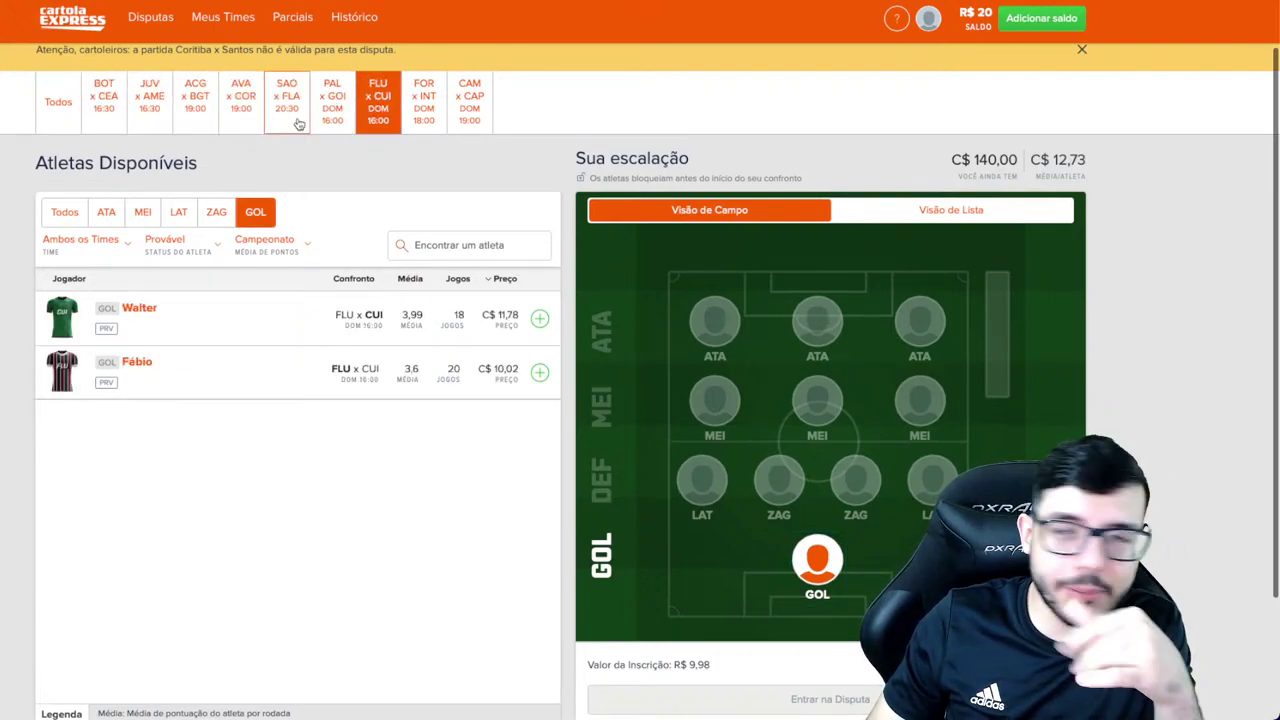
Step: Check the FLU x CUI athletes by position and add Fábio as the lineup's goalkeeper
{"action": "left_click", "coordinate": [216, 212]}
{"action": "left_click", "coordinate": [178, 212]}
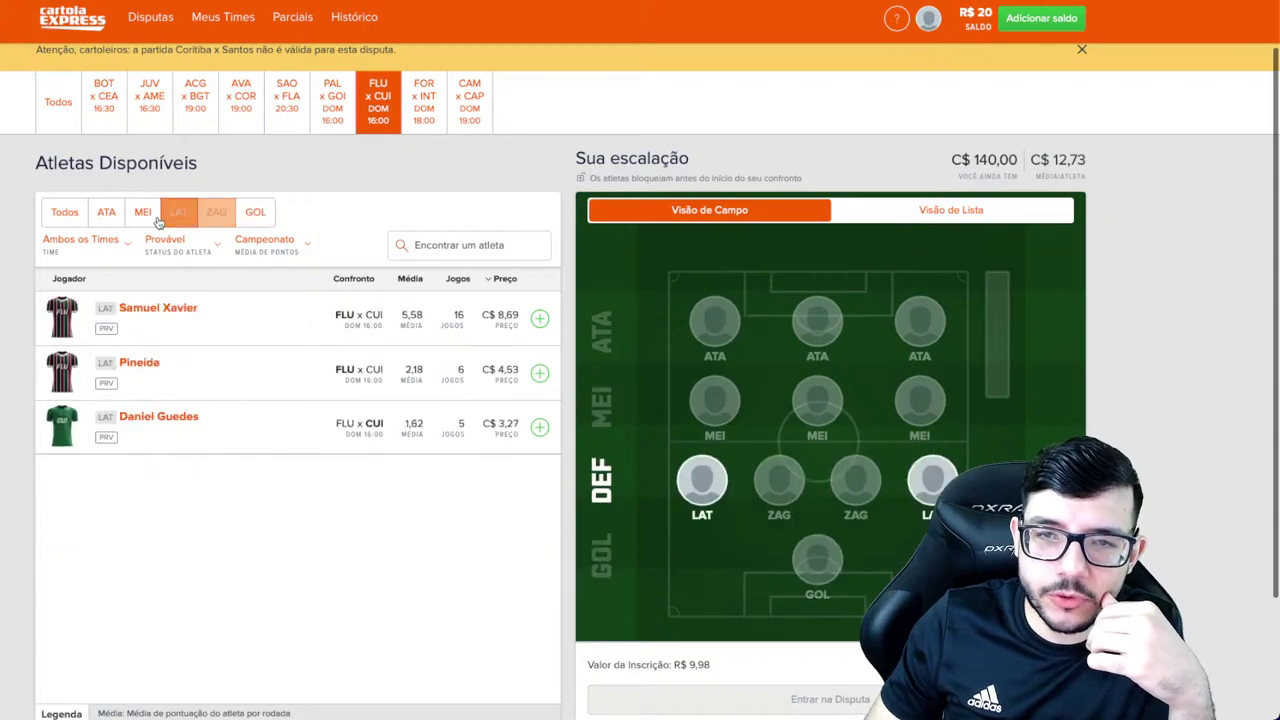
{"action": "left_click", "coordinate": [150, 214]}
{"action": "left_click", "coordinate": [257, 212]}
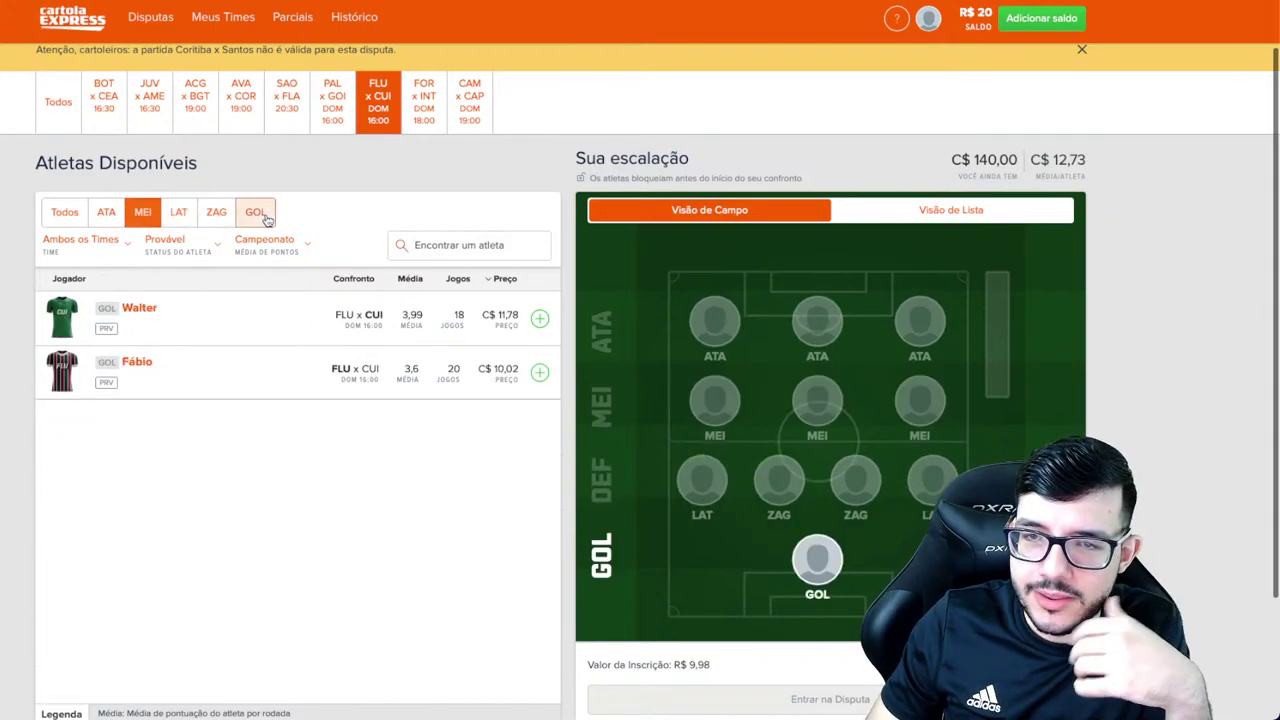
{"action": "left_click", "coordinate": [539, 373]}
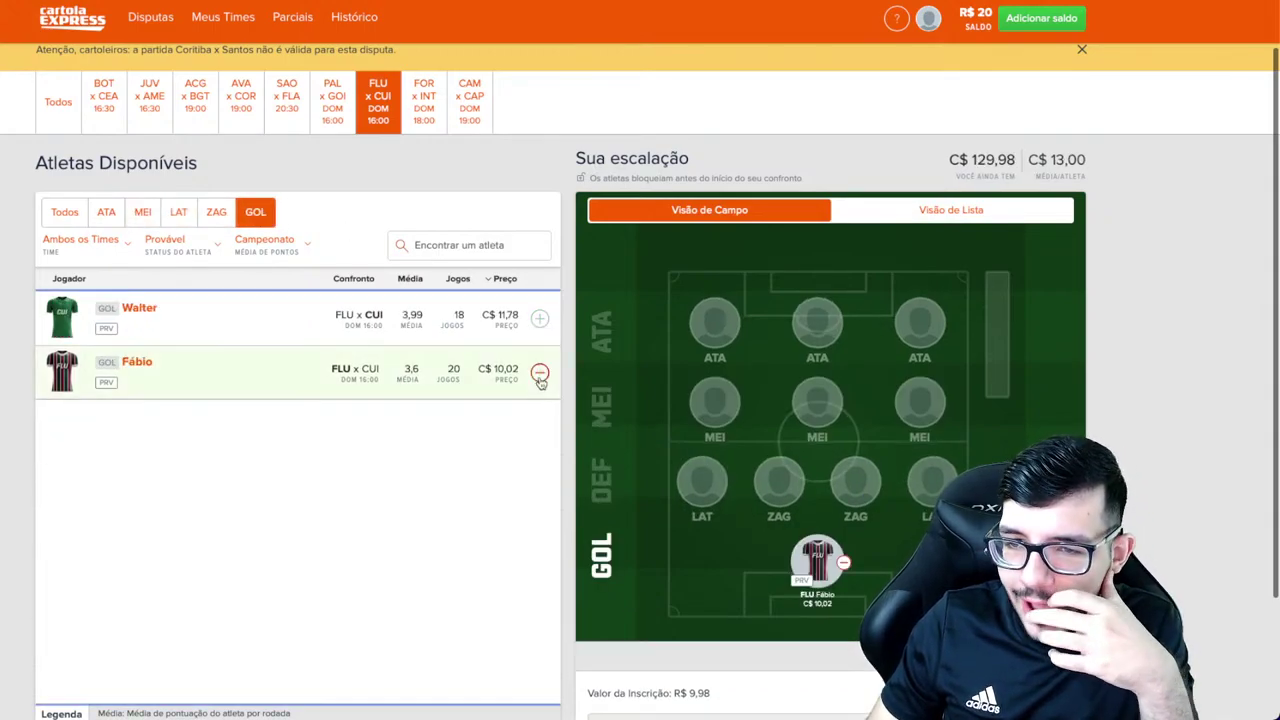
Step: Fill both centre-back slots with Manoel and Nino from the FLU x CUI match
{"action": "left_click", "coordinate": [216, 212]}
{"action": "left_click", "coordinate": [539, 372]}
{"action": "left_click", "coordinate": [539, 318]}
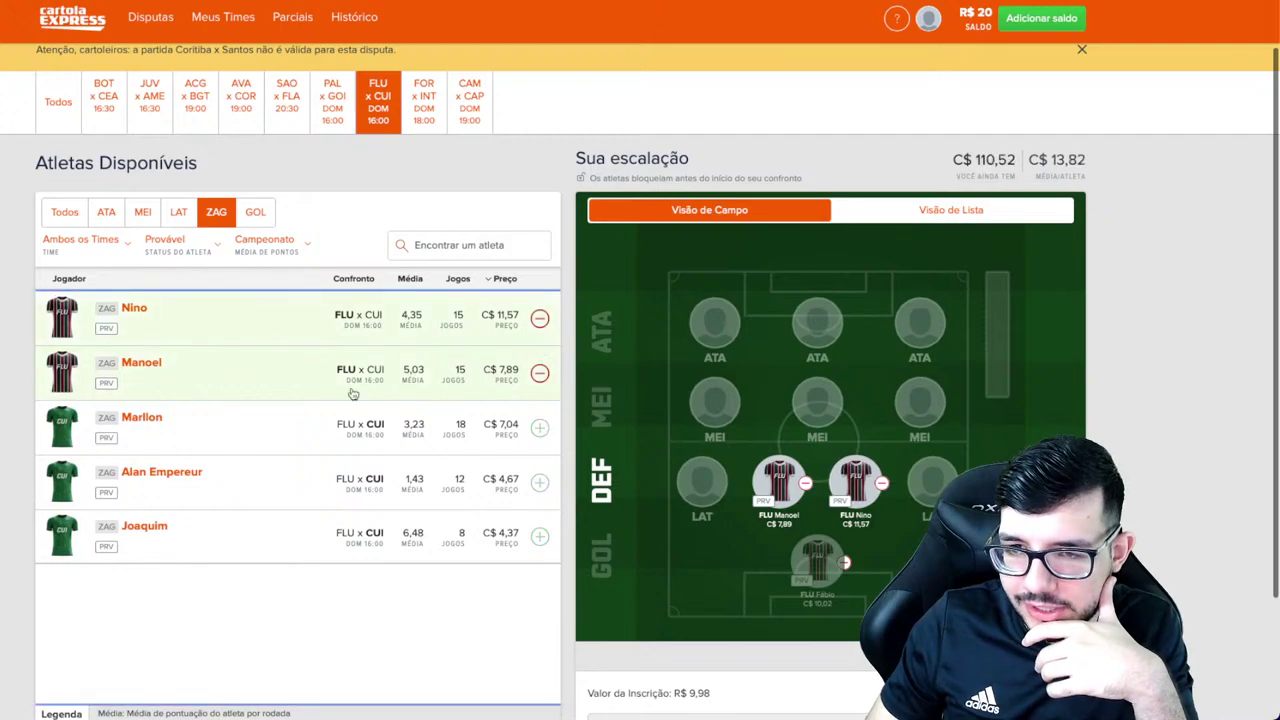
Step: Add Samuel Xavier as full-back and Cano as forward from the FLU x CUI match
{"action": "left_click", "coordinate": [180, 213]}
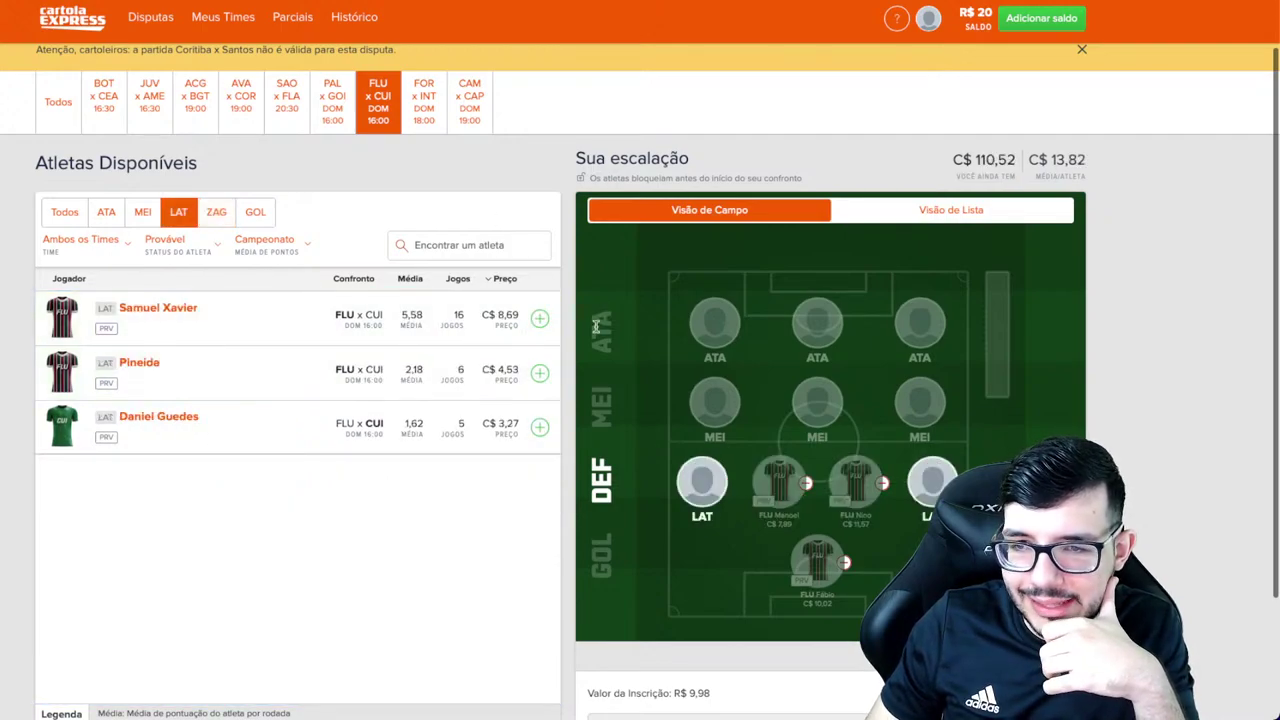
{"action": "left_click", "coordinate": [540, 318]}
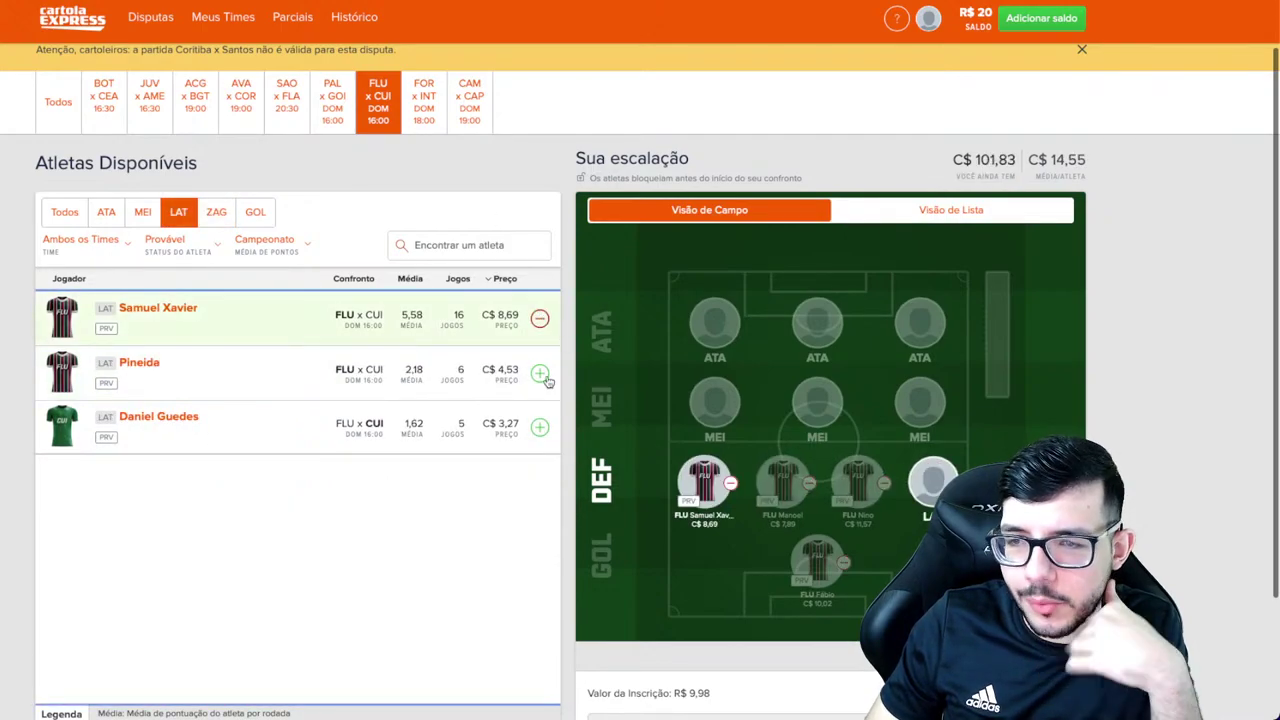
{"action": "left_click", "coordinate": [715, 322]}
{"action": "left_click", "coordinate": [539, 318]}
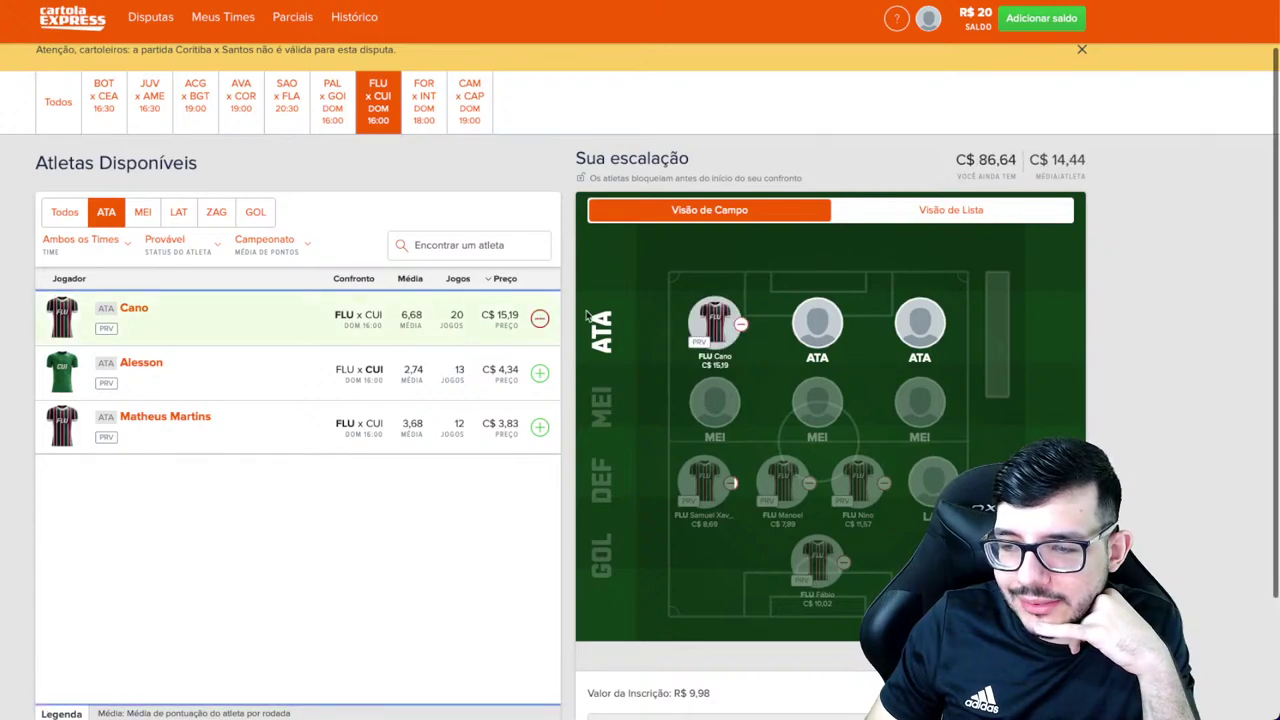
Step: Try adding Matheus Martins as a sixth Fluminense athlete in the attack, and remove him from the lineup
{"action": "scroll", "coordinate": [618, 312], "scroll_direction": "down", "scroll_amount": 1}
{"action": "scroll", "coordinate": [618, 312], "scroll_direction": "up", "scroll_amount": 1}
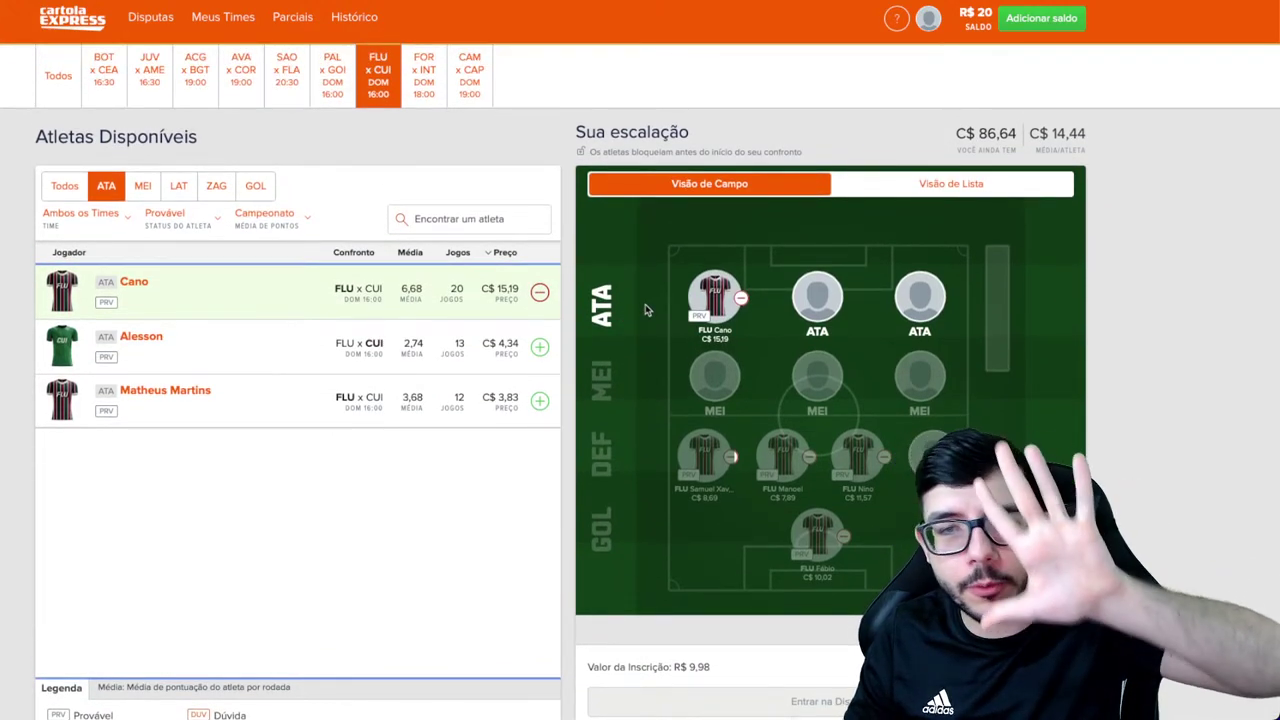
{"action": "left_click", "coordinate": [539, 401]}
{"action": "scroll", "coordinate": [690, 557], "scroll_direction": "down", "scroll_amount": 2}
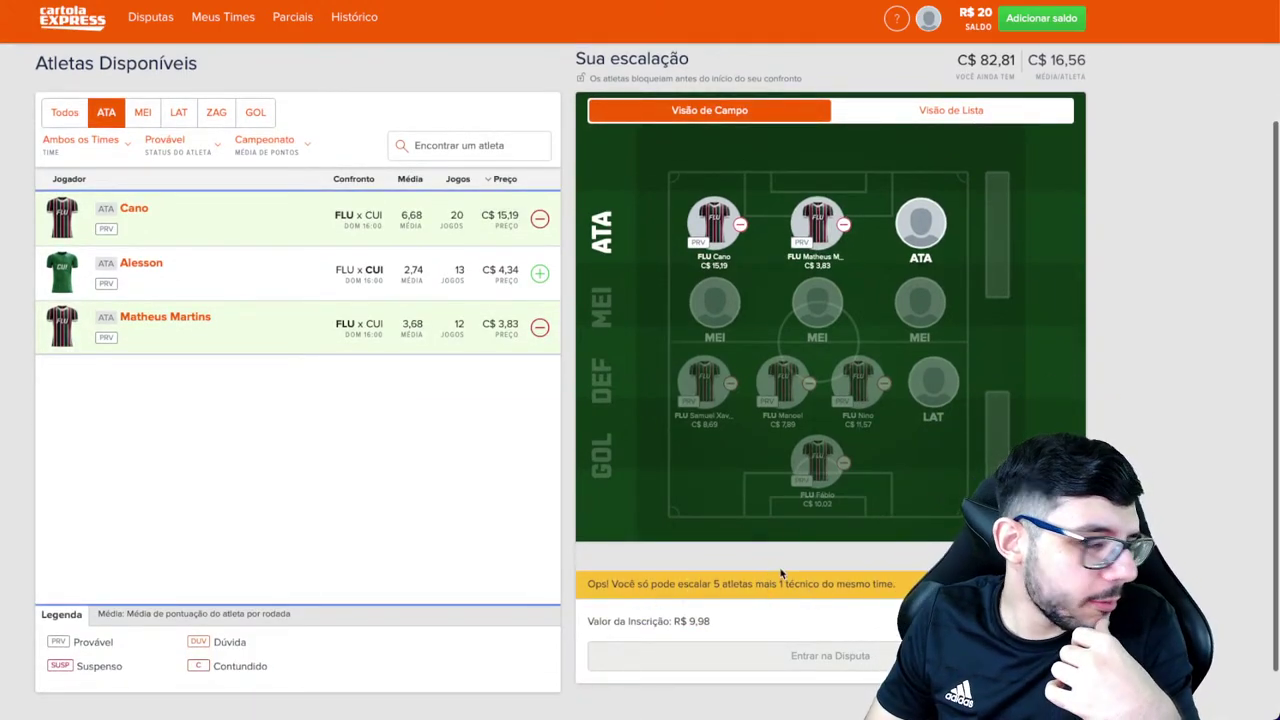
{"action": "left_click", "coordinate": [843, 225]}
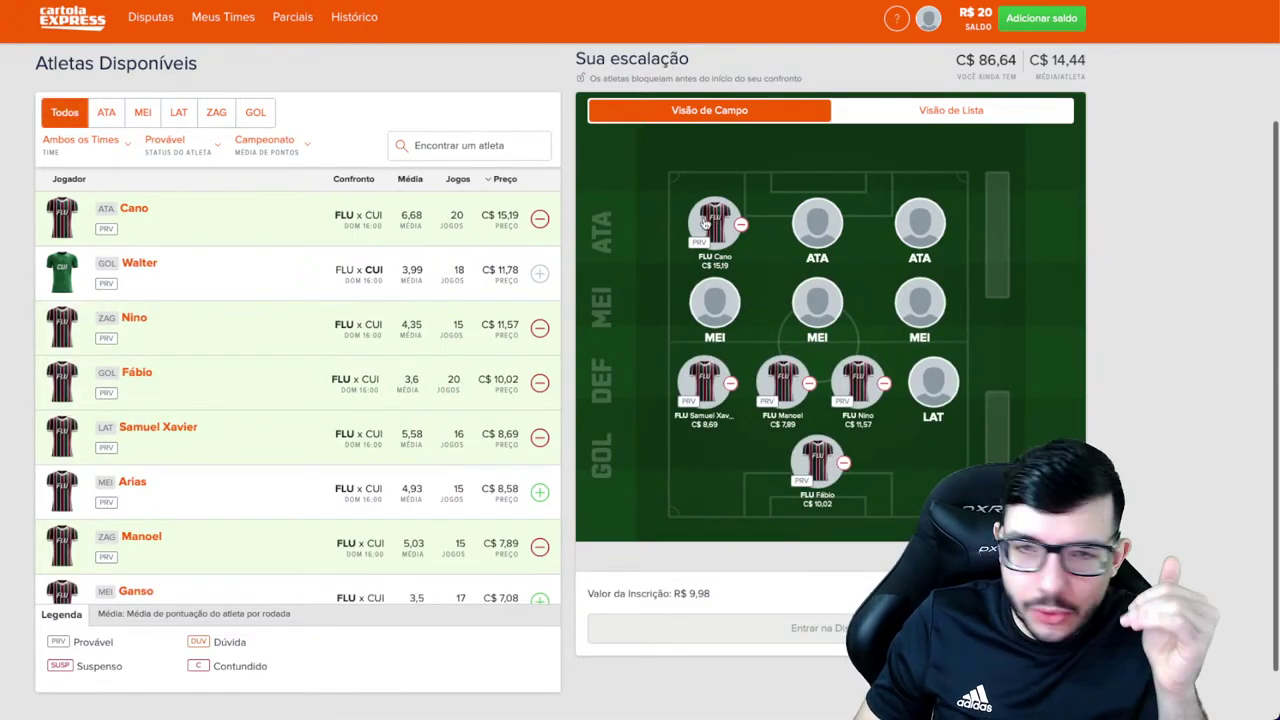
Step: Check the PAL x GOI athletes and add Vanderlan in the remaining full-back slot
{"action": "scroll", "coordinate": [712, 245], "scroll_direction": "up", "scroll_amount": 1}
{"action": "scroll", "coordinate": [505, 205], "scroll_direction": "up", "scroll_amount": 1}
{"action": "scroll", "coordinate": [505, 205], "scroll_direction": "up", "scroll_amount": 1}
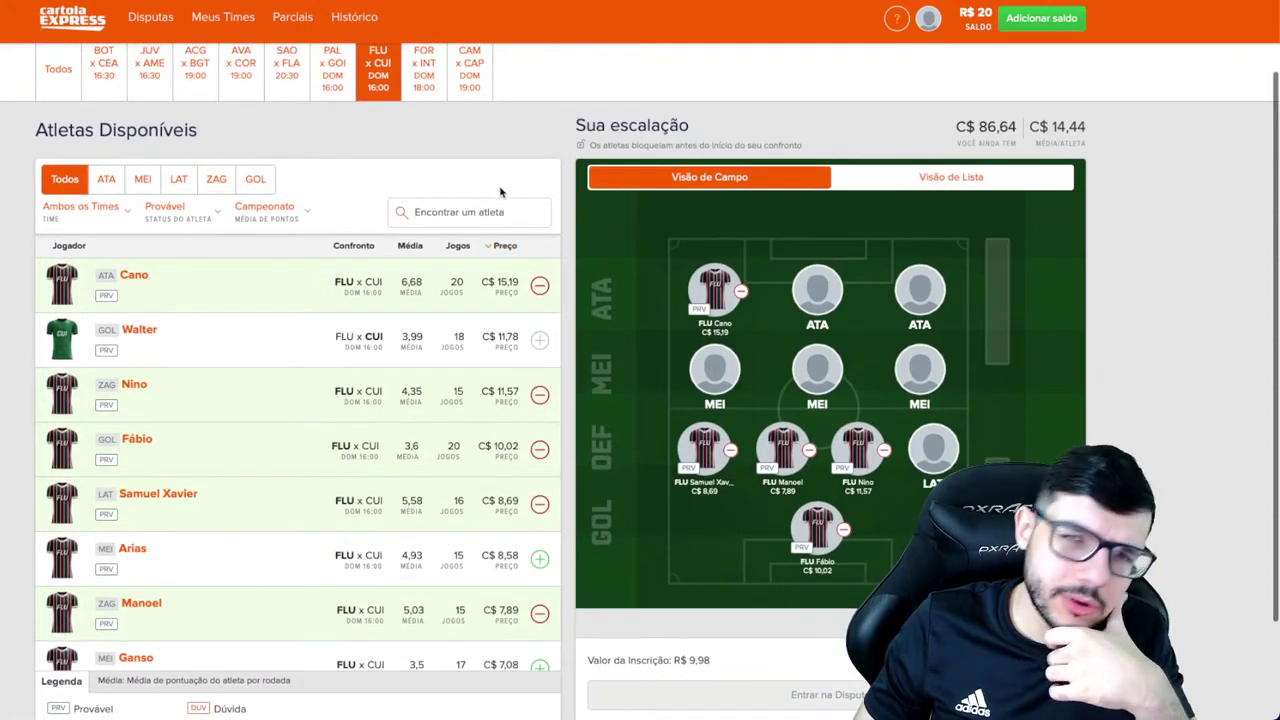
{"action": "left_click", "coordinate": [332, 70]}
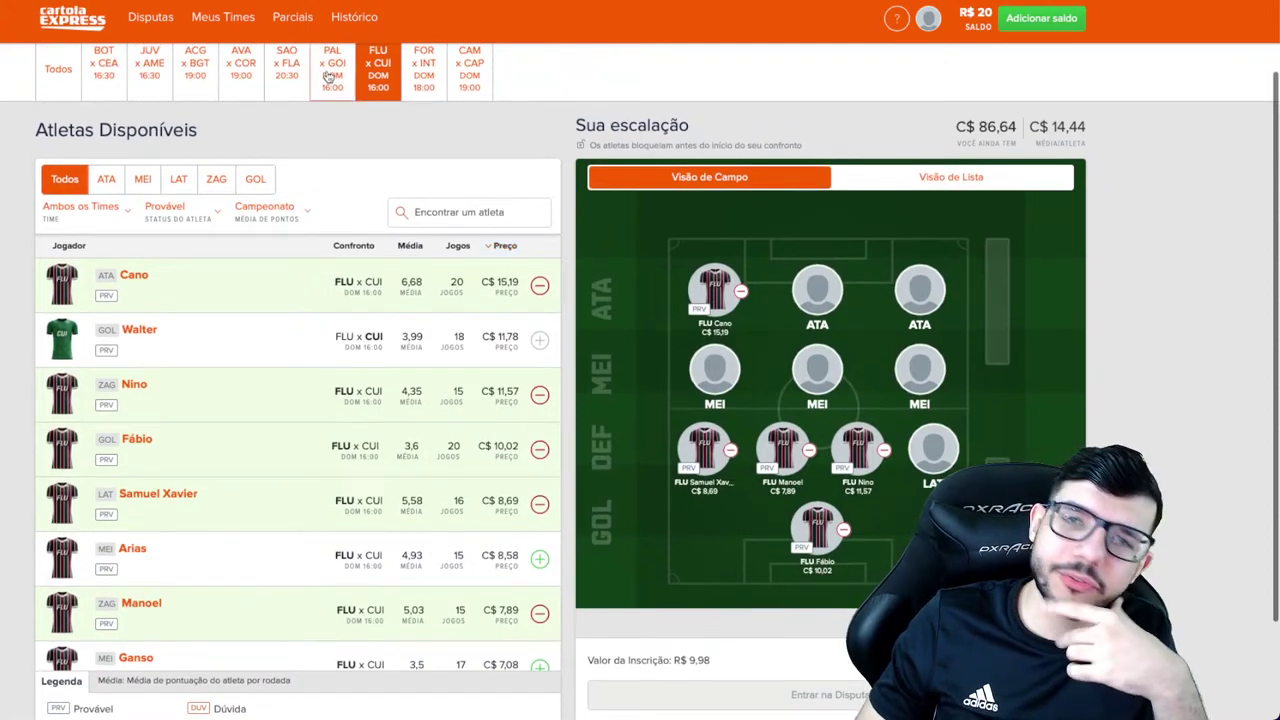
{"action": "left_click", "coordinate": [255, 180]}
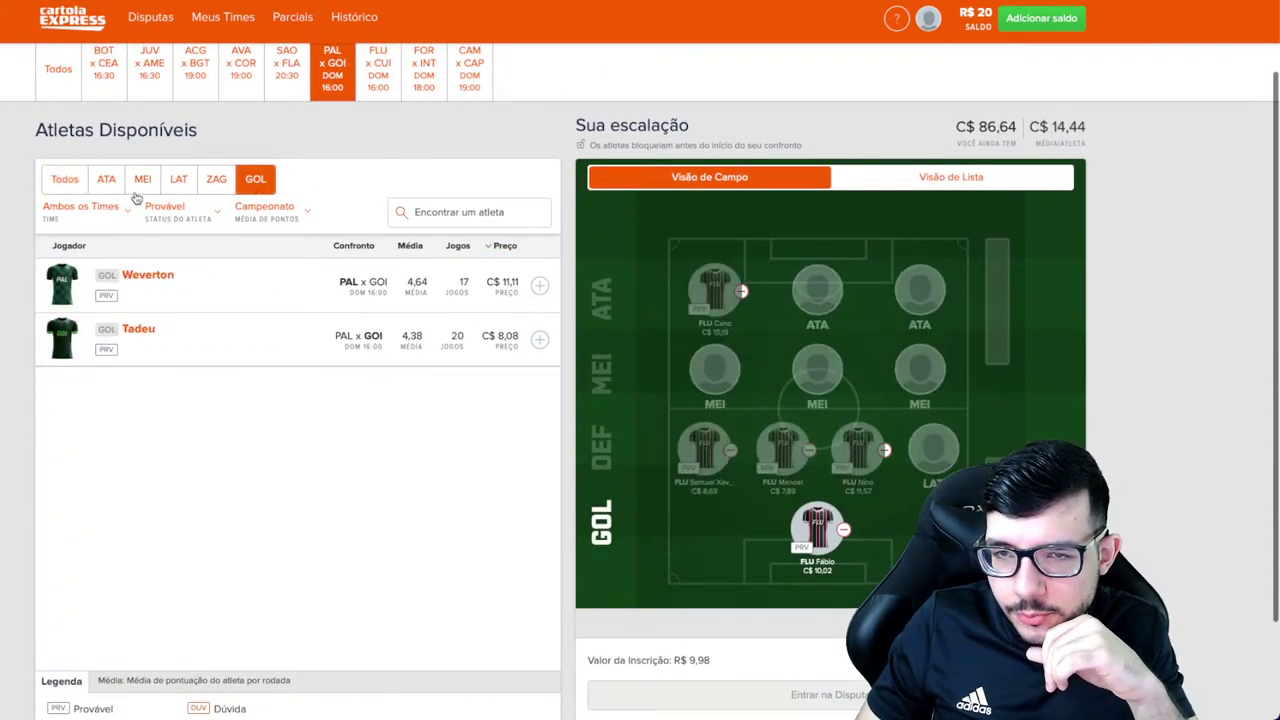
{"action": "left_click", "coordinate": [179, 180]}
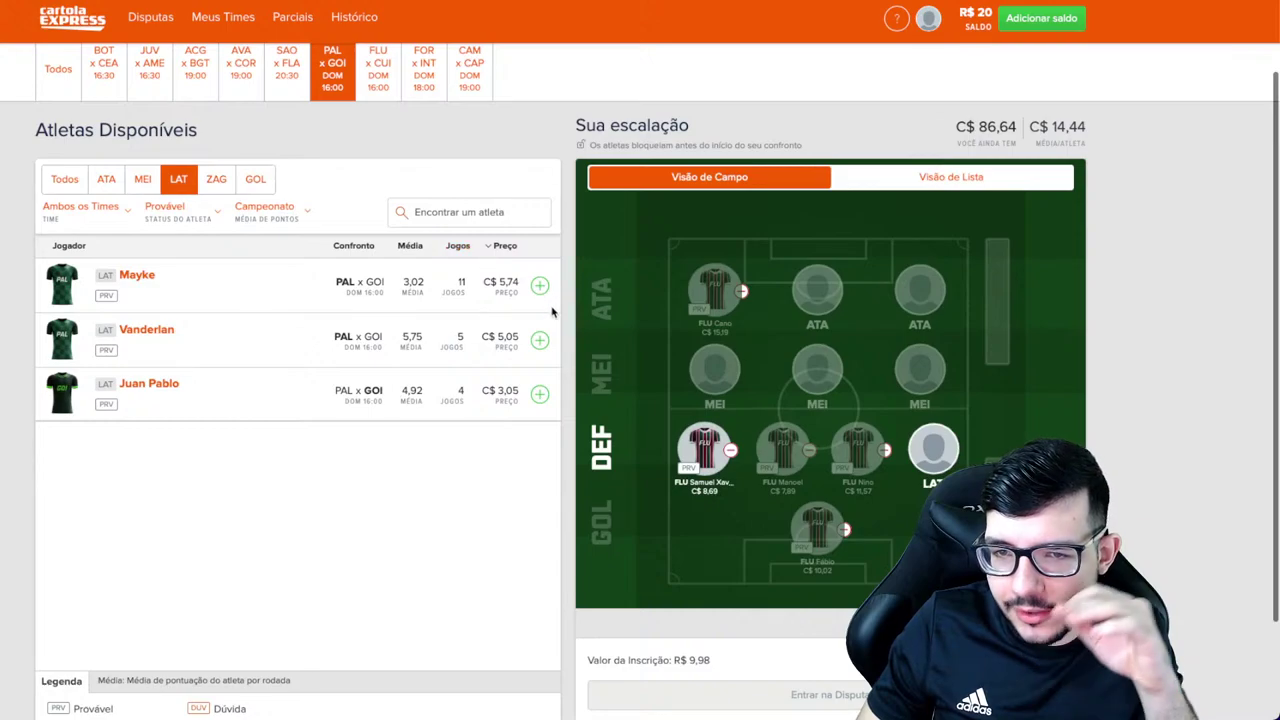
{"action": "left_click", "coordinate": [539, 339]}
Step: Fill two midfield slots with Gustavo Scarpa and Zé Rafael from the PAL x GOI match
{"action": "left_click", "coordinate": [810, 368]}
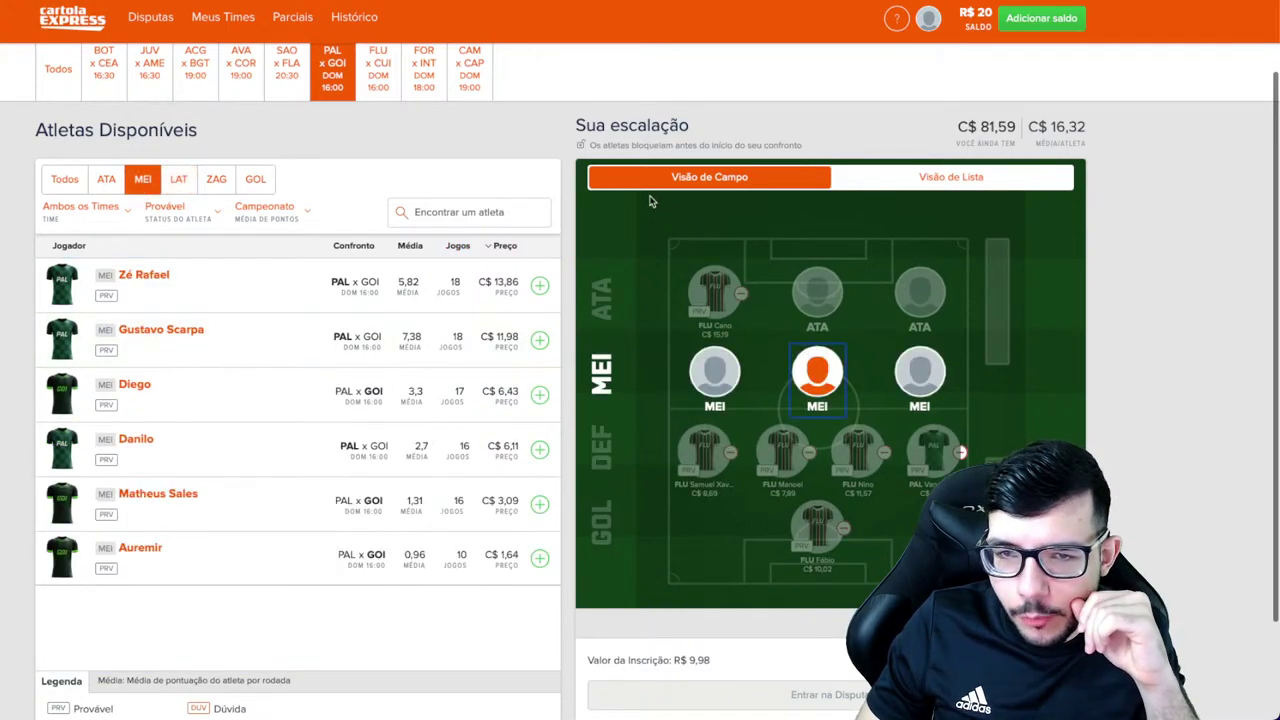
{"action": "left_click", "coordinate": [539, 340]}
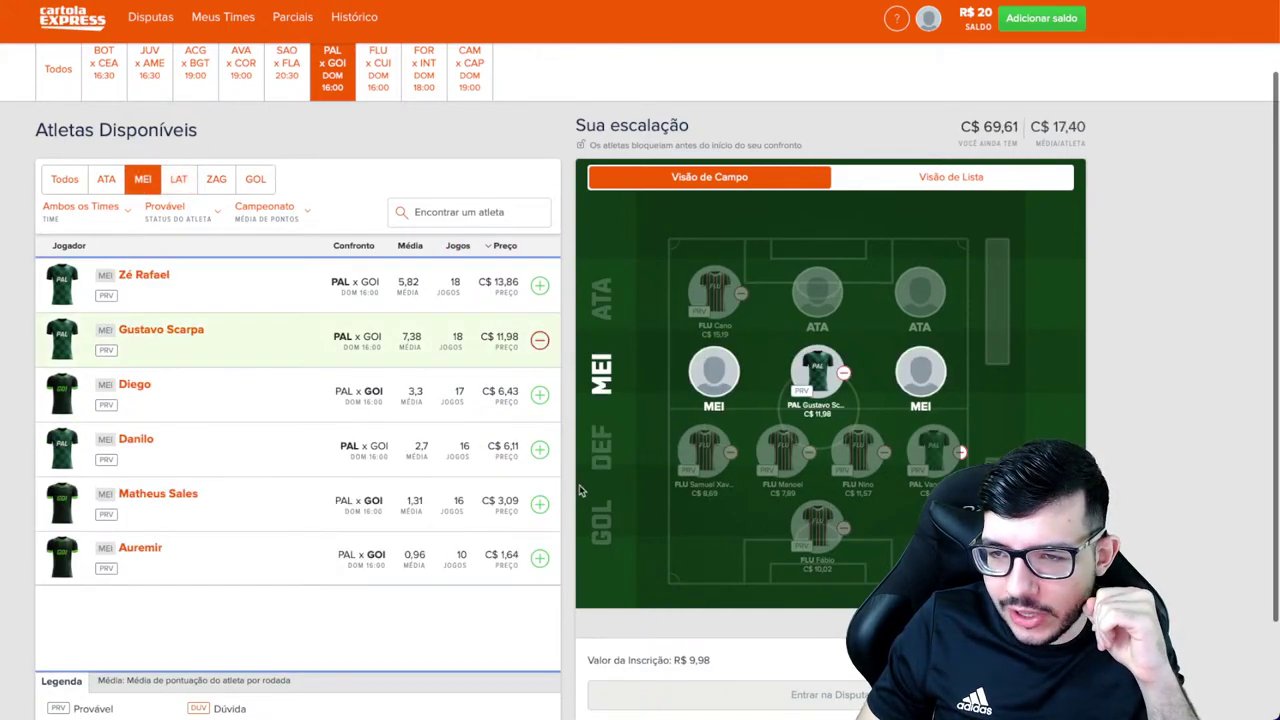
{"action": "left_click", "coordinate": [539, 286]}
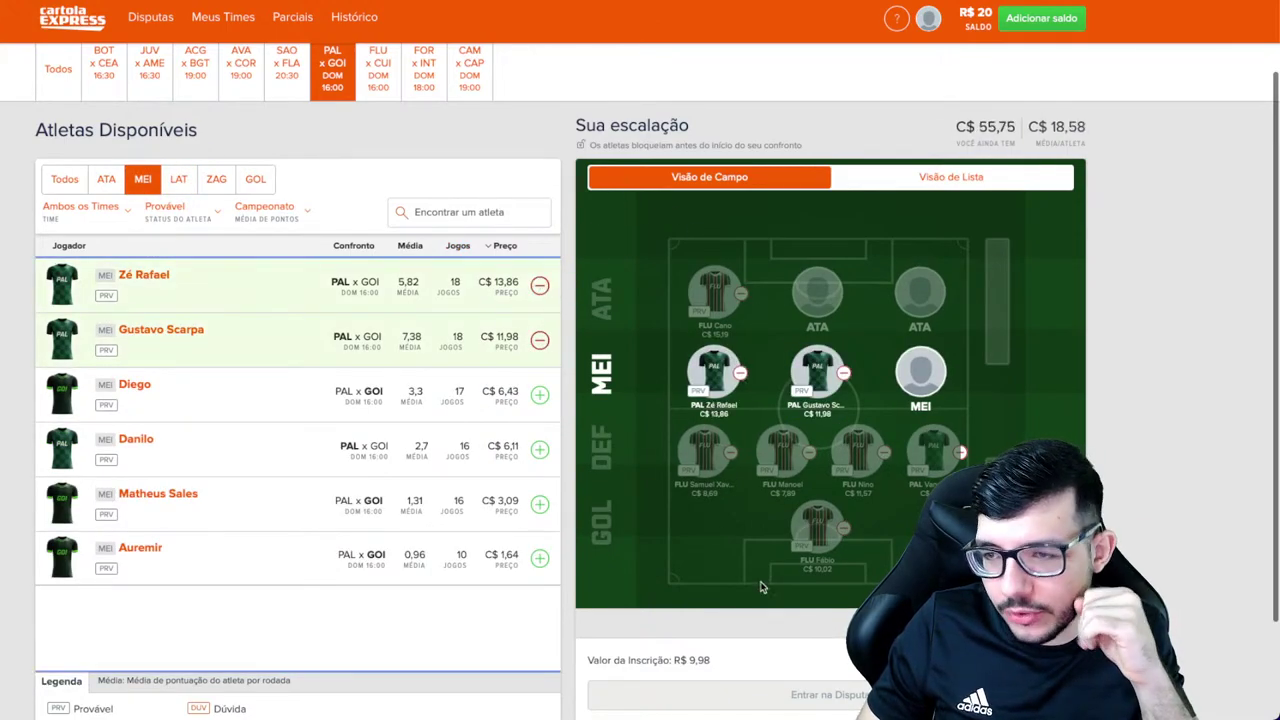
Step: Compare midfielders from all matches and fill the last midfield slot with Victor Hugo from SAO x FLA
{"action": "left_click", "coordinate": [915, 378]}
{"action": "left_click", "coordinate": [58, 68]}
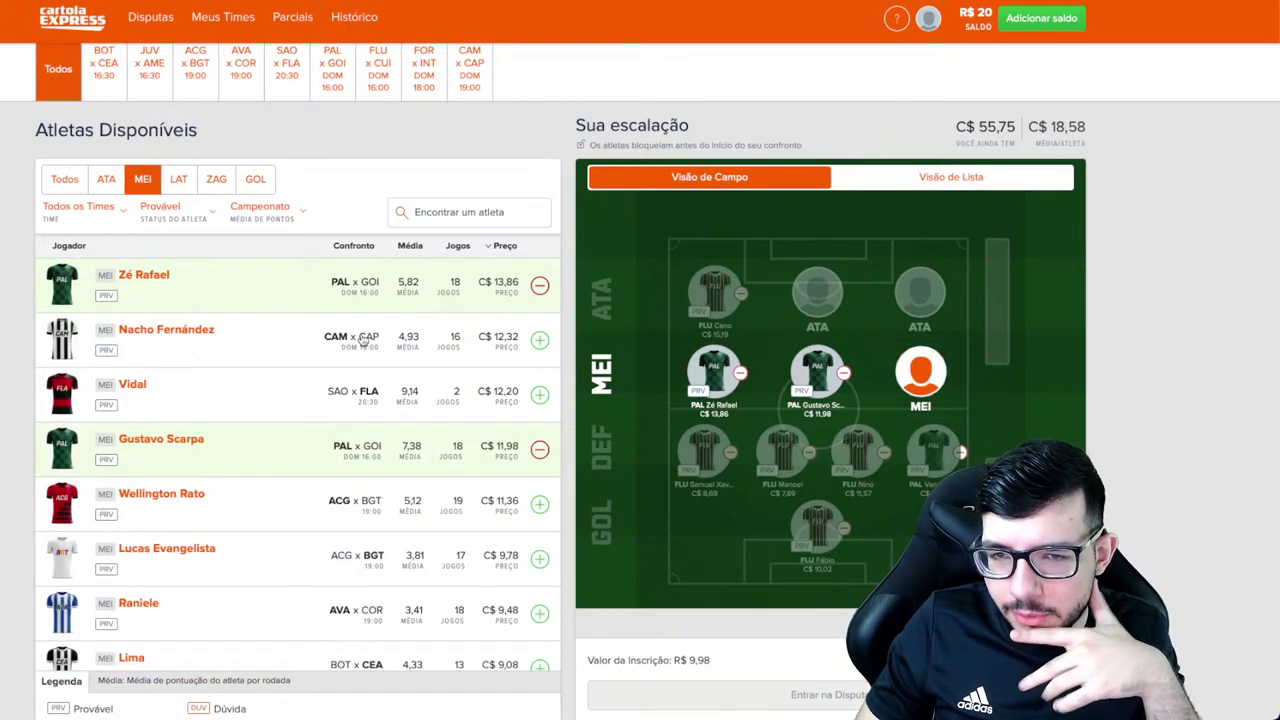
{"action": "scroll", "coordinate": [420, 342], "scroll_direction": "down", "scroll_amount": 2}
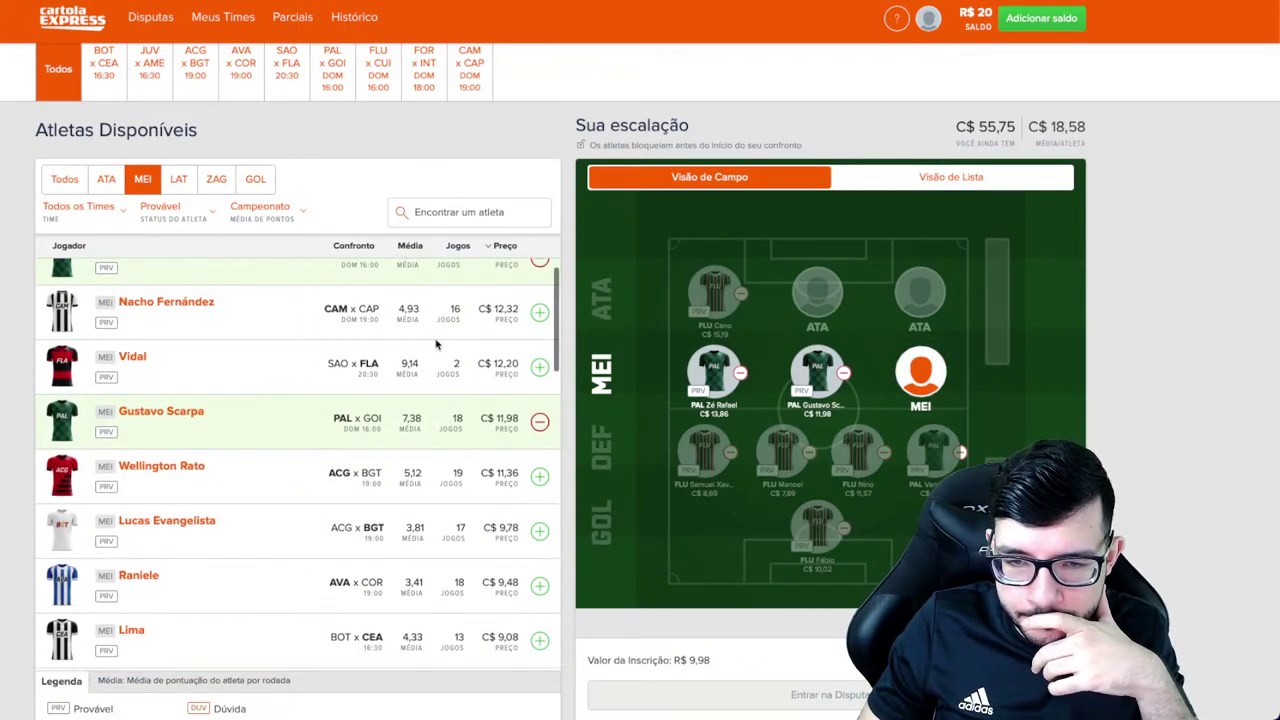
{"action": "scroll", "coordinate": [436, 344], "scroll_direction": "down", "scroll_amount": 10}
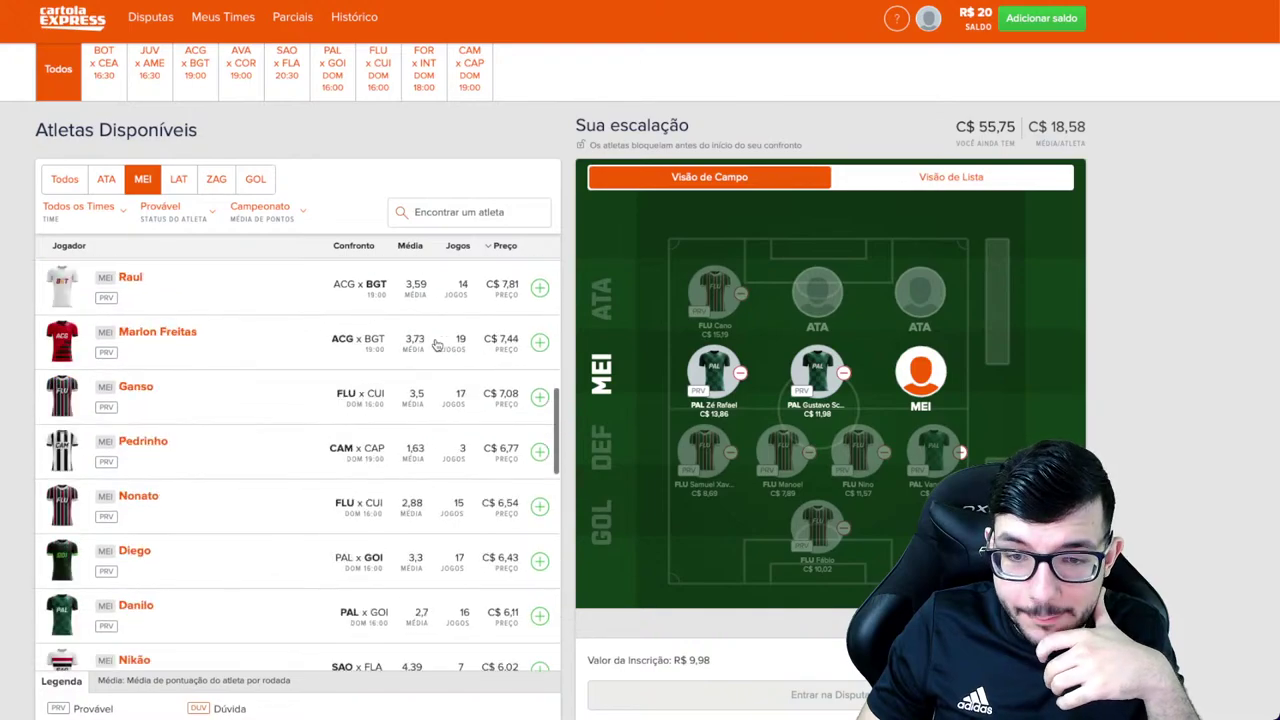
{"action": "scroll", "coordinate": [436, 344], "scroll_direction": "up", "scroll_amount": 5}
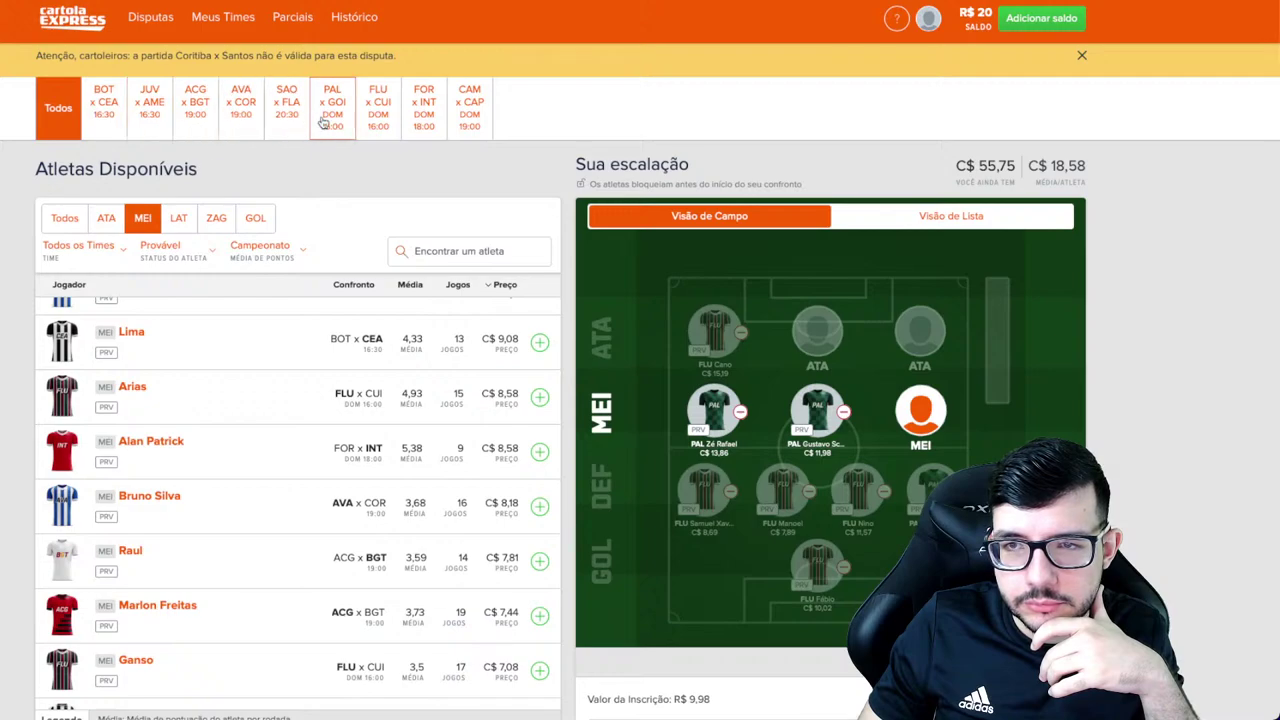
{"action": "left_click", "coordinate": [288, 108]}
{"action": "scroll", "coordinate": [310, 205], "scroll_direction": "down", "scroll_amount": 1}
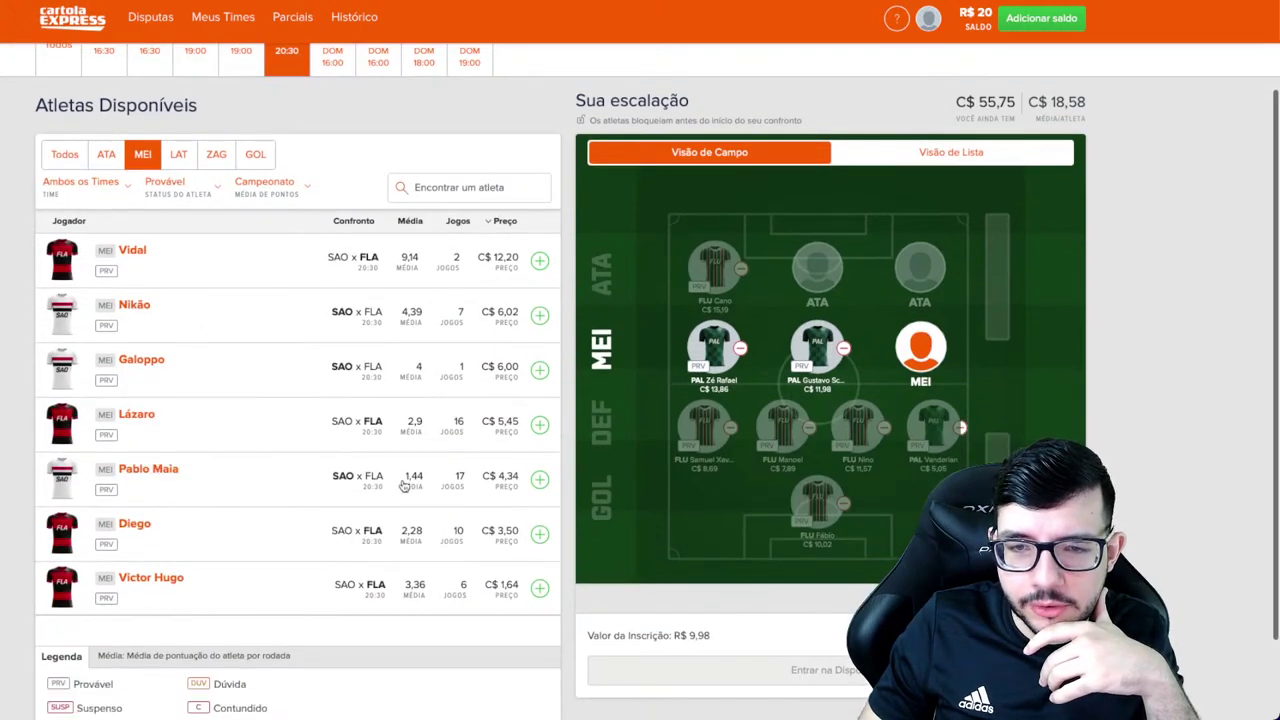
{"action": "left_click", "coordinate": [539, 587]}
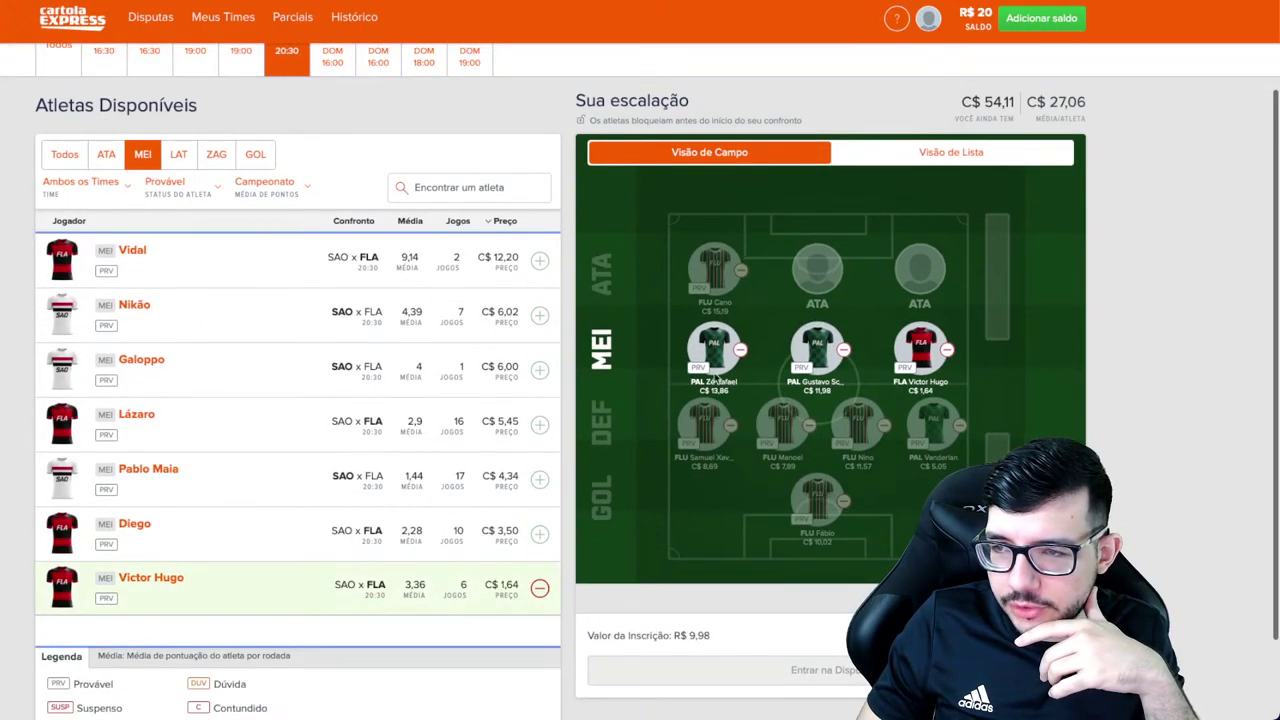
Step: Fill the two open forward slots with Marinho from SAO x FLA and Artur from ACG x BGT
{"action": "left_click", "coordinate": [805, 270]}
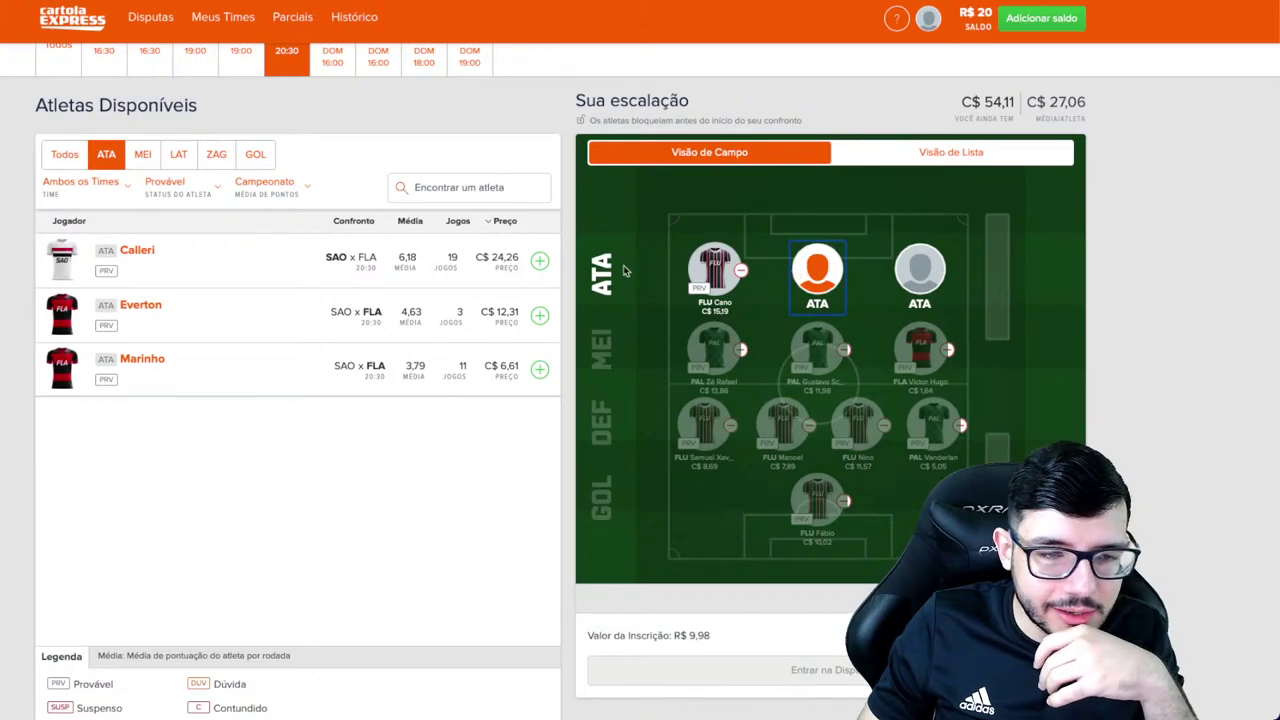
{"action": "left_click", "coordinate": [539, 369]}
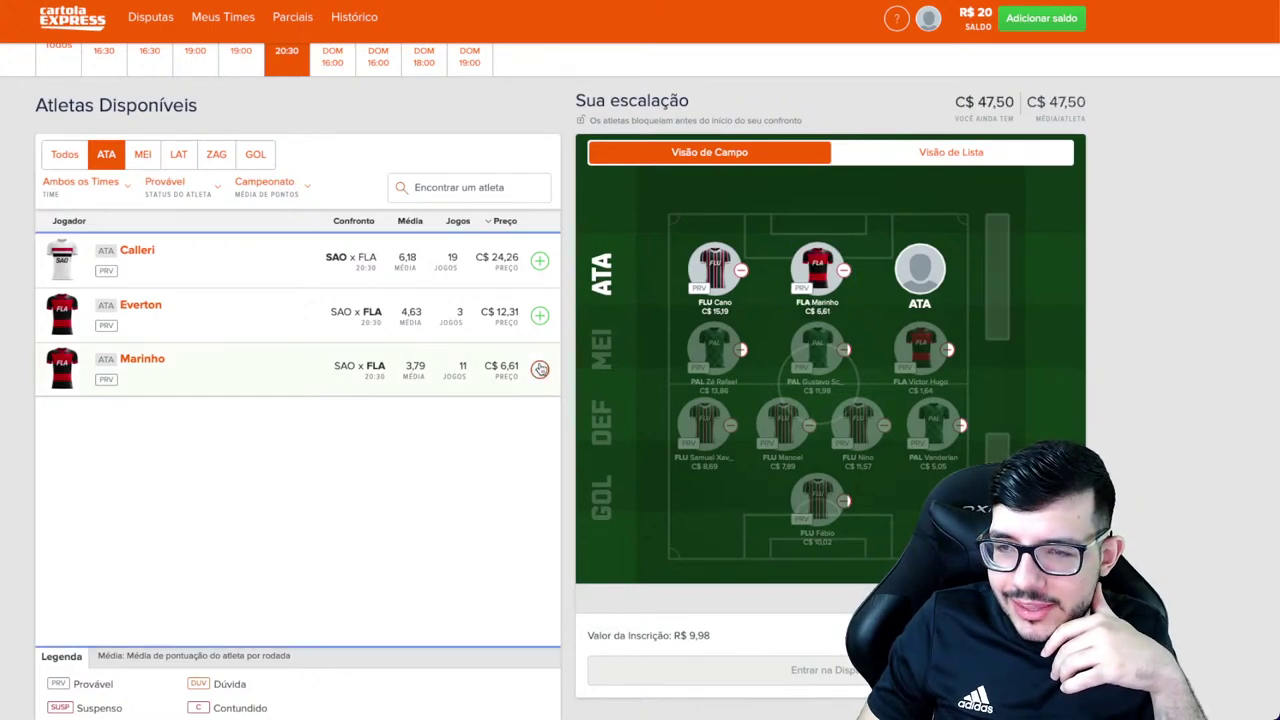
{"action": "left_click", "coordinate": [898, 276]}
{"action": "scroll", "coordinate": [59, 113], "scroll_direction": "up", "scroll_amount": 1}
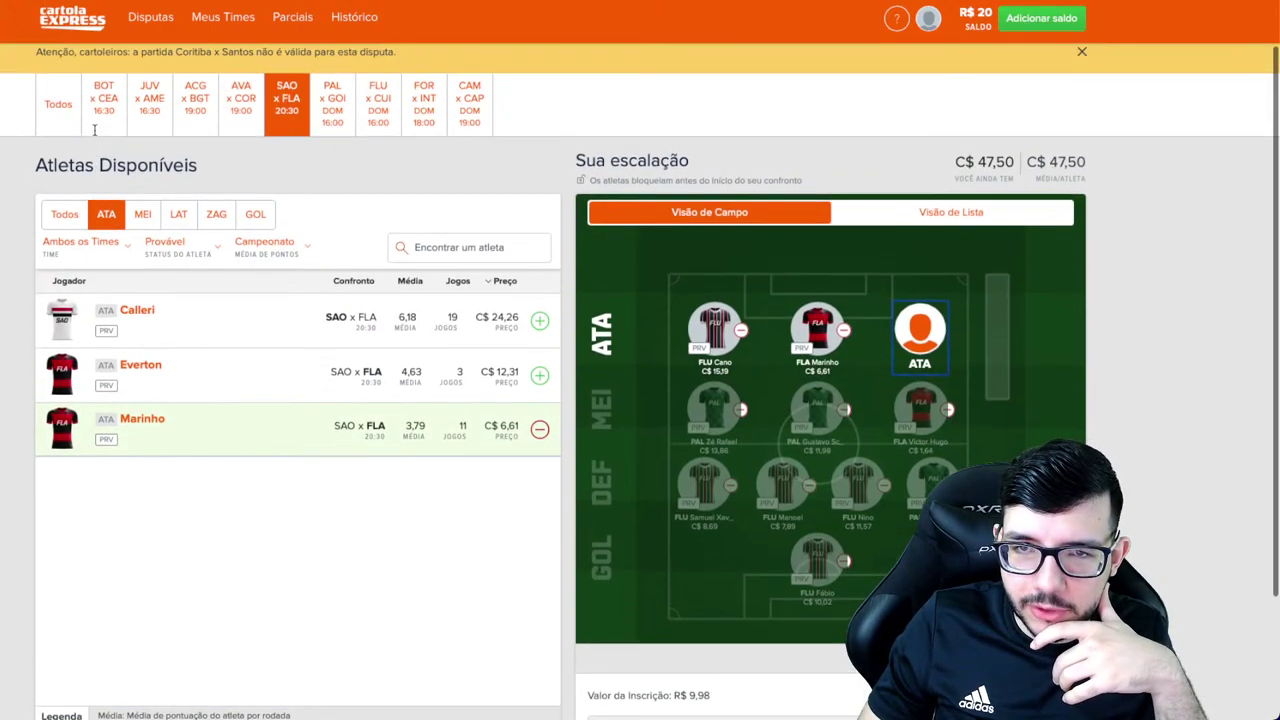
{"action": "left_click", "coordinate": [208, 66]}
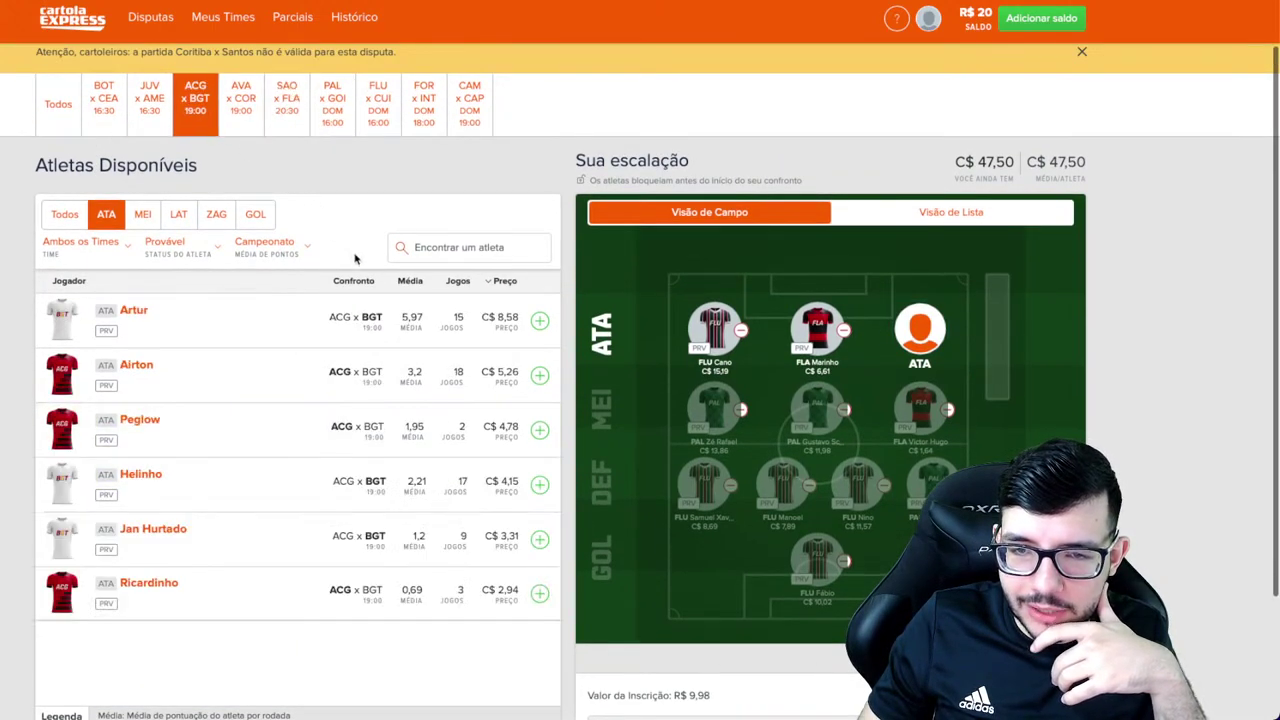
{"action": "left_click", "coordinate": [539, 320]}
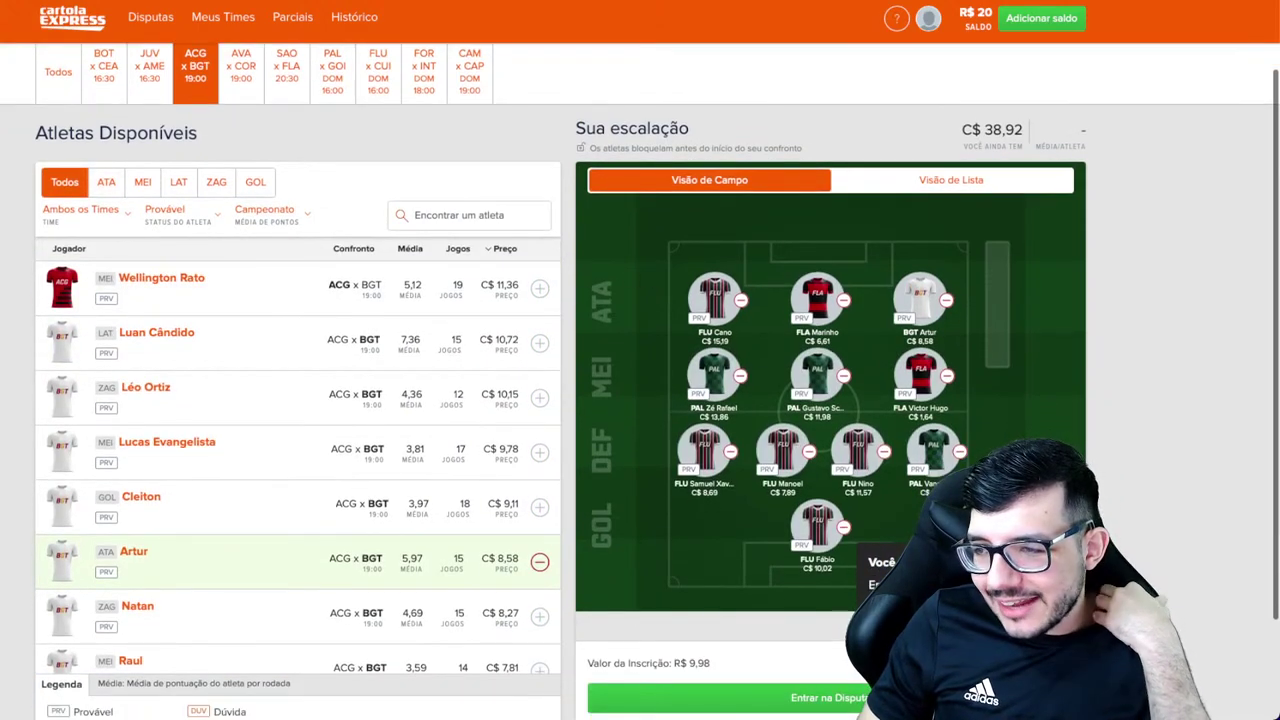
Step: Review the completed lineup and enter it in the contest for the R$ 9,98 fee
{"action": "scroll", "coordinate": [640, 380], "scroll_direction": "down", "scroll_amount": 2}
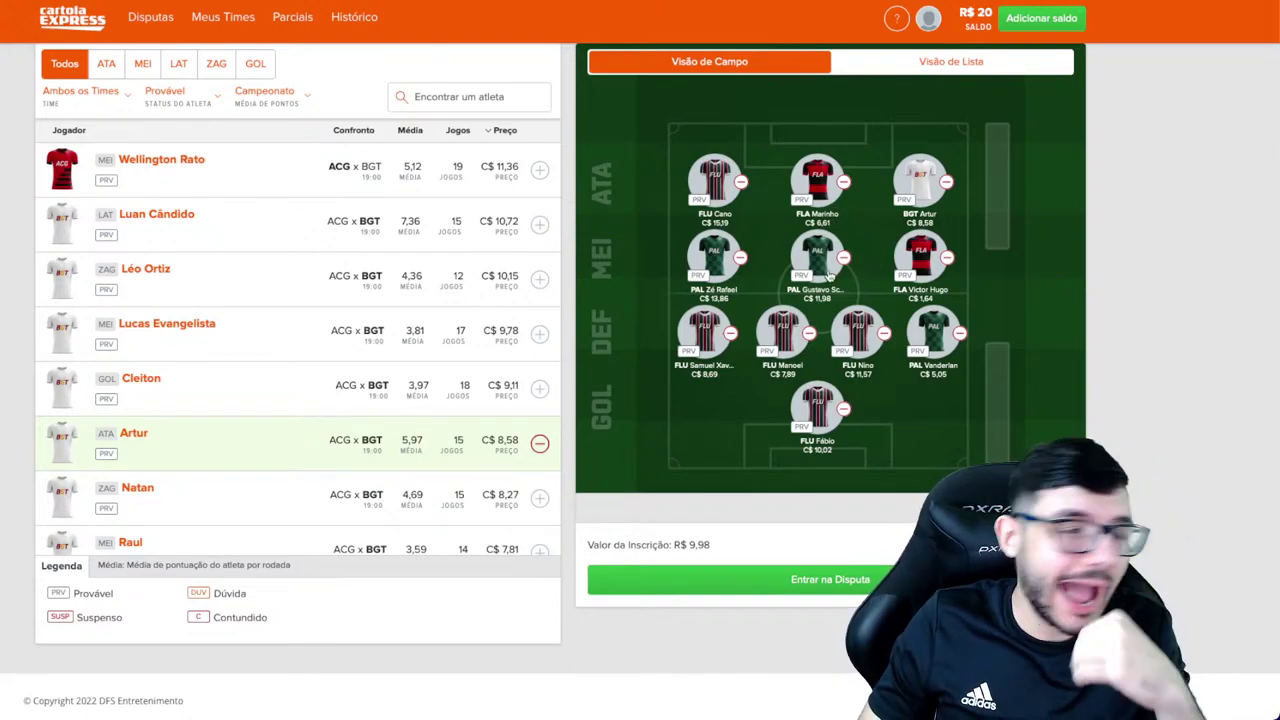
{"action": "left_click", "coordinate": [781, 580]}
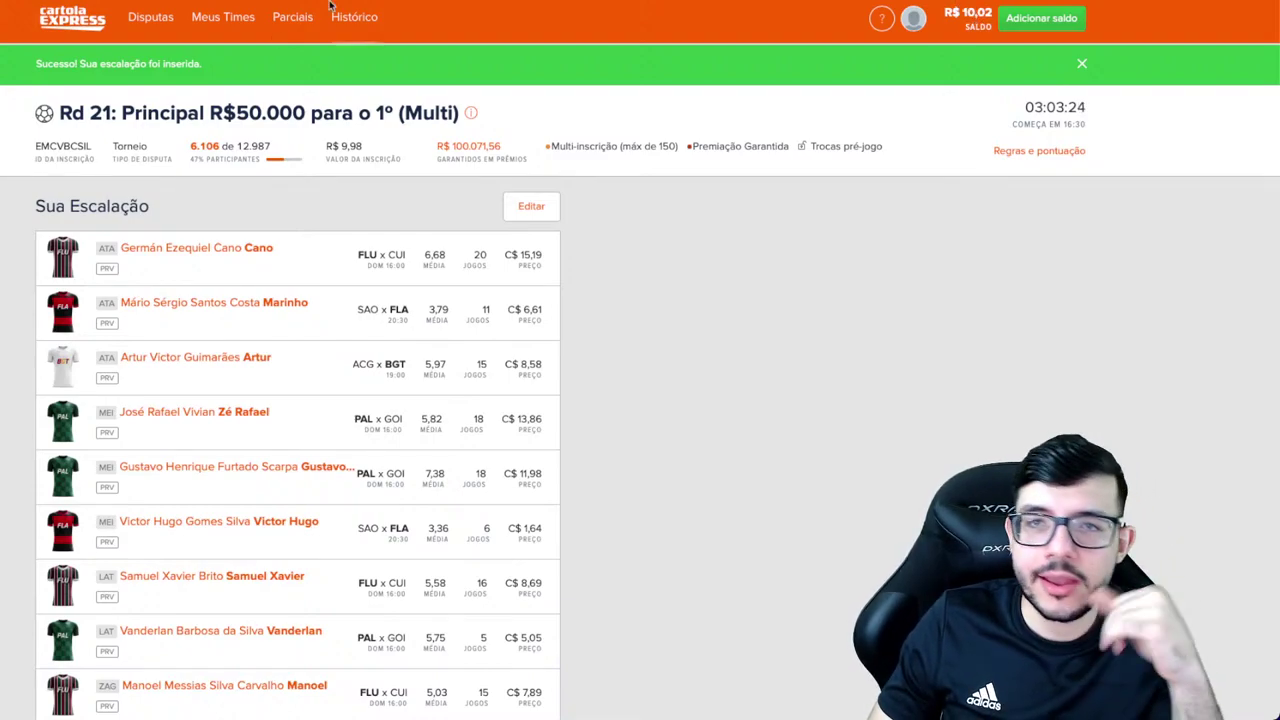
Step: Check the entries and prizes of the free contest Rd 21: Disputa grátis - R$10 em bônus! and enter the existing lineup in it
{"action": "left_click", "coordinate": [155, 20]}
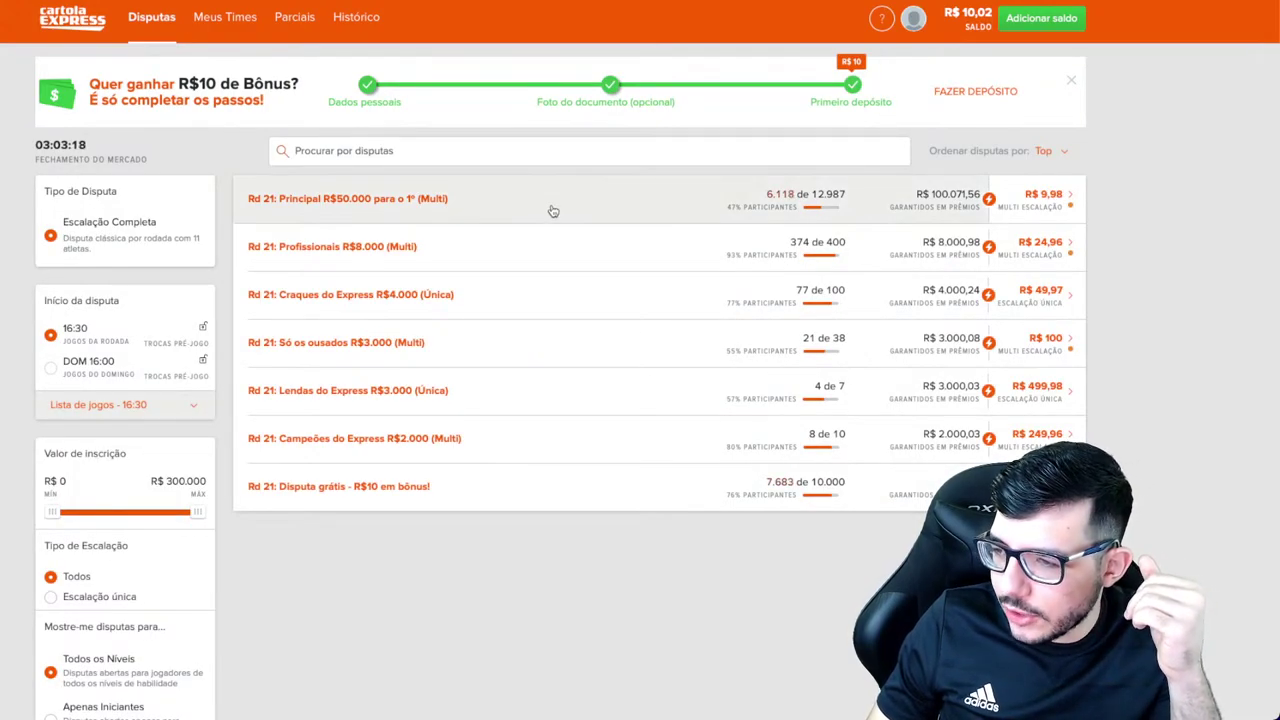
{"action": "scroll", "coordinate": [553, 211], "scroll_direction": "down", "scroll_amount": 1}
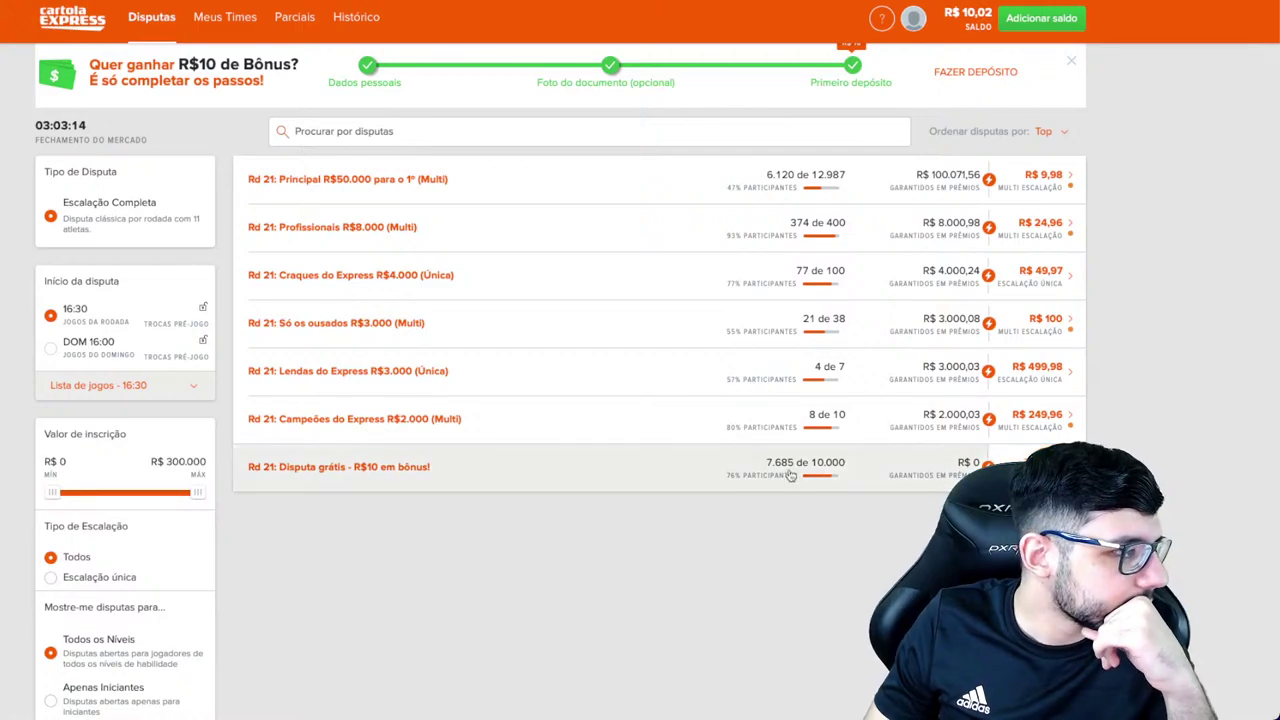
{"action": "left_click", "coordinate": [432, 463]}
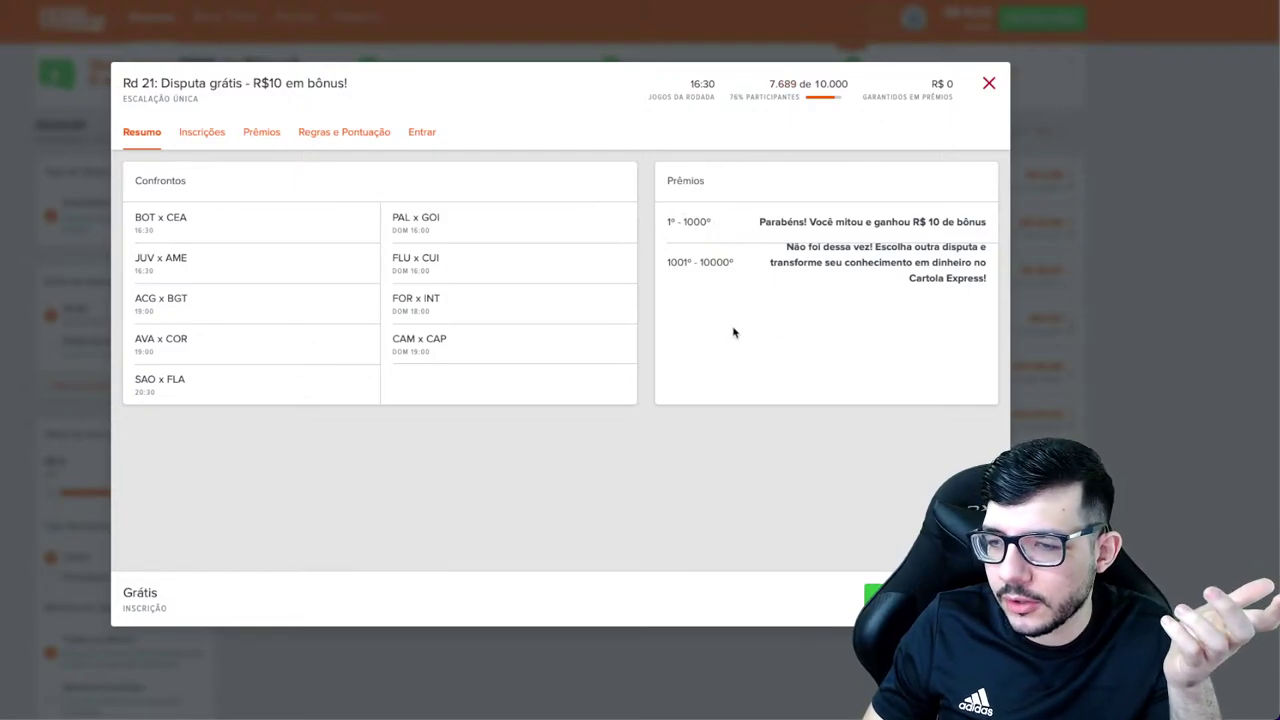
{"action": "left_click", "coordinate": [198, 140]}
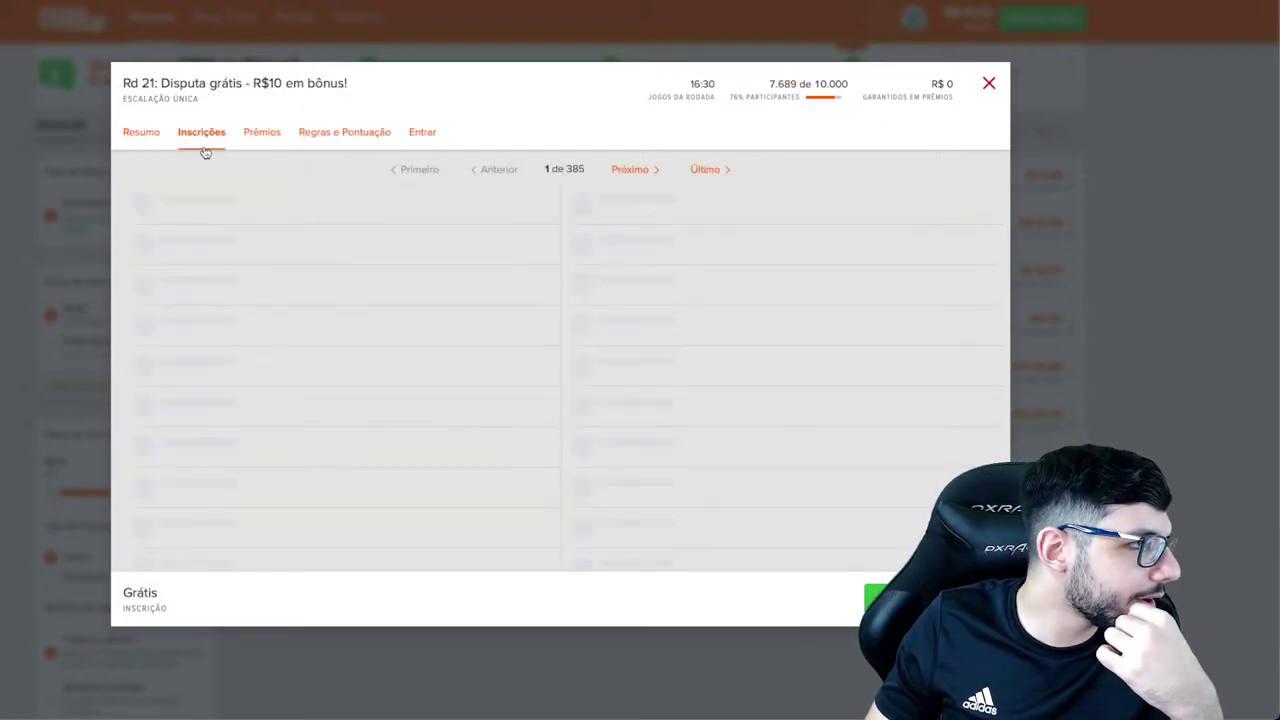
{"action": "left_click", "coordinate": [262, 133]}
{"action": "left_click", "coordinate": [426, 134]}
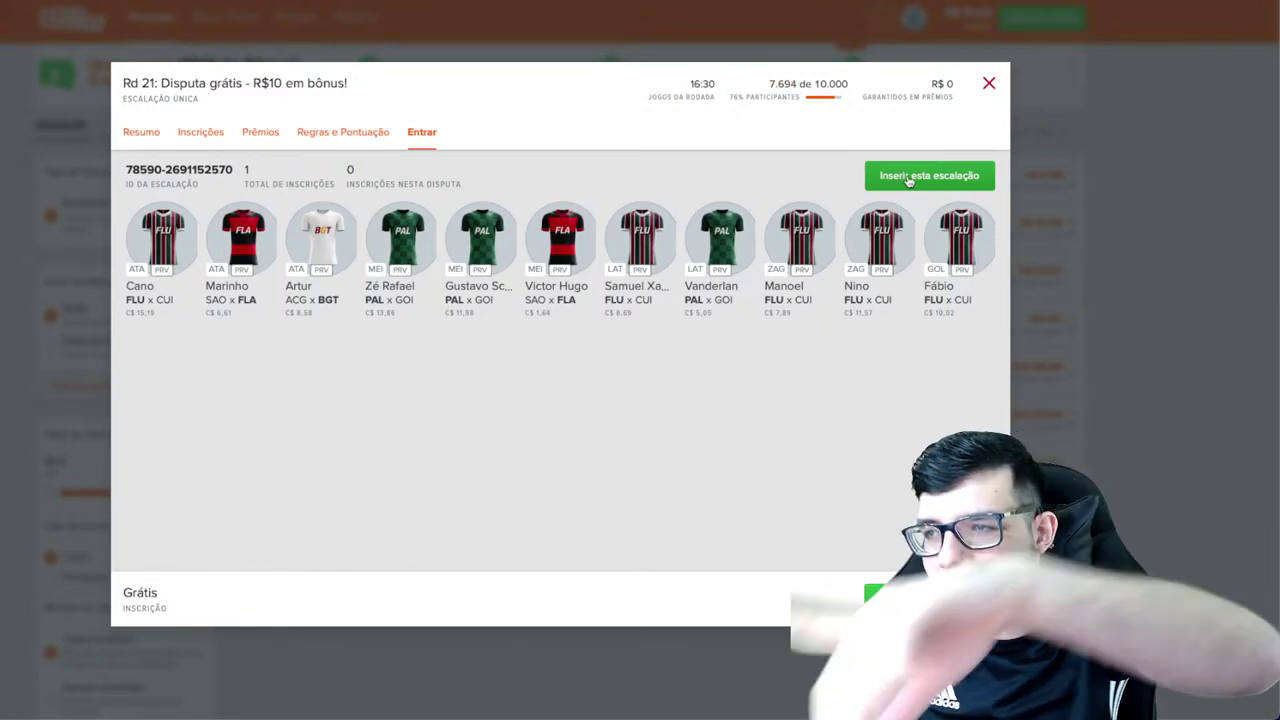
{"action": "left_click", "coordinate": [909, 178]}
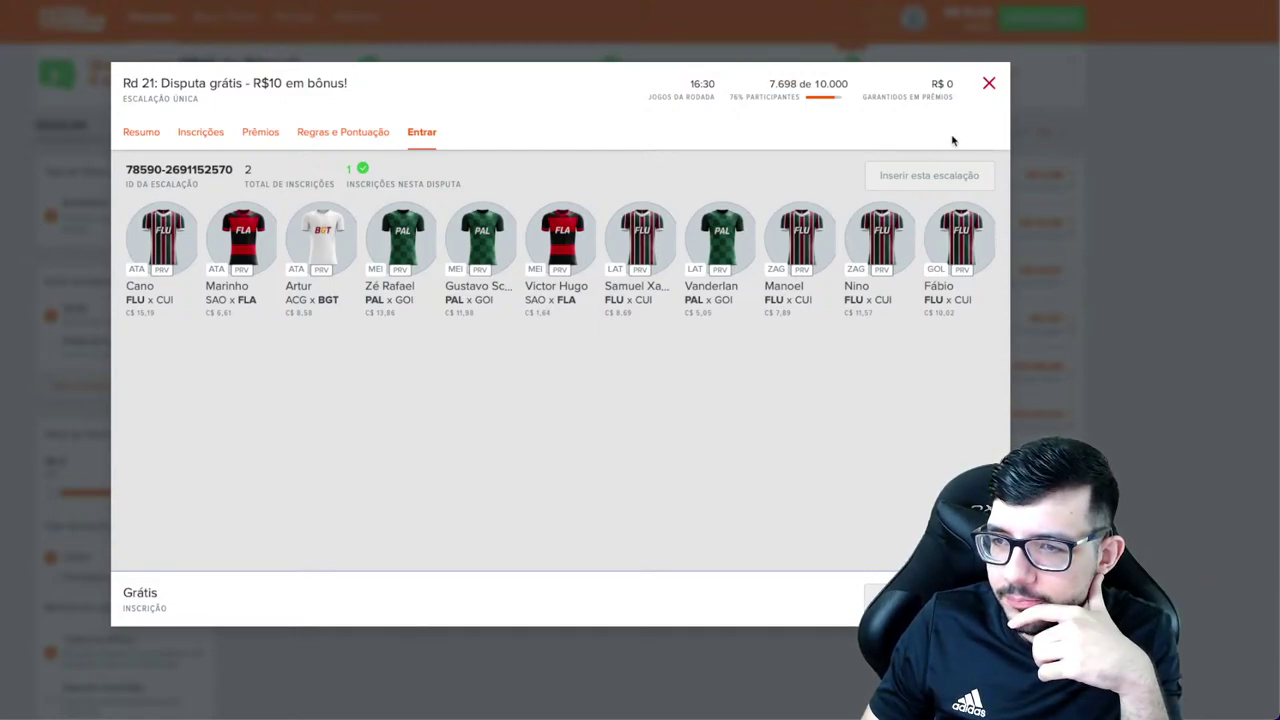
{"action": "left_click", "coordinate": [989, 84]}
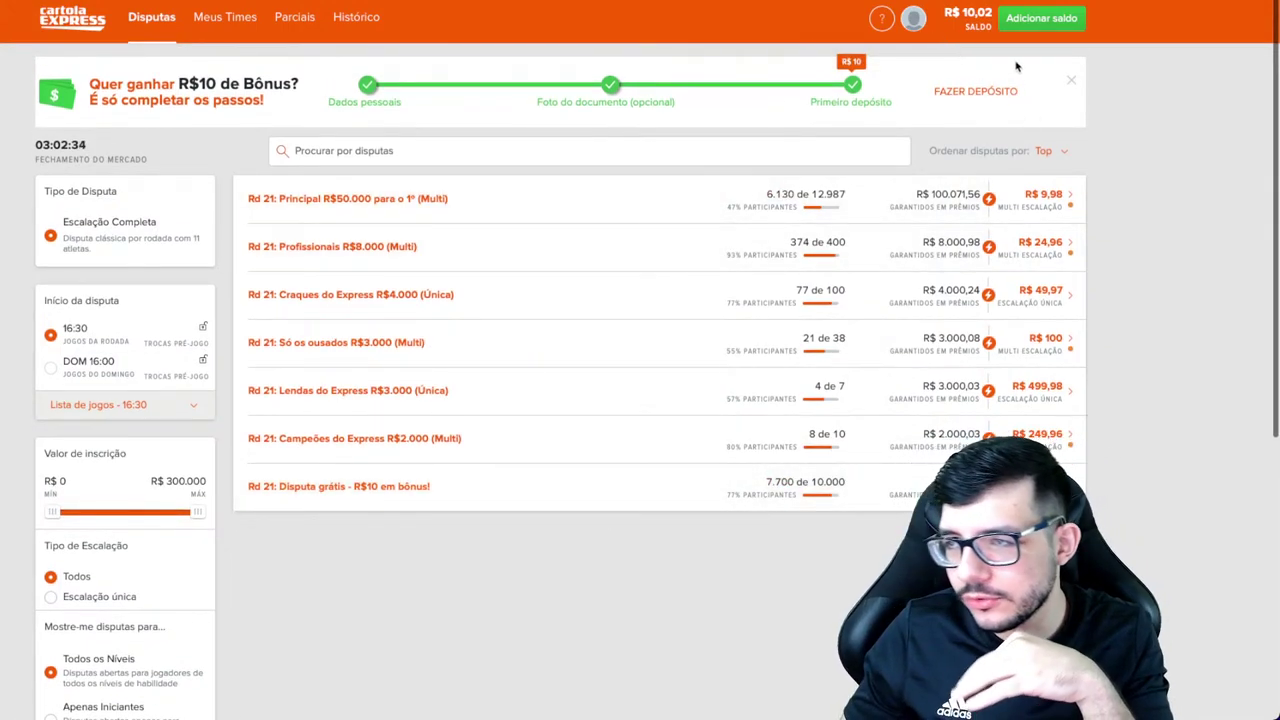
Step: Start a new lineup for the Rd 21 Principal R$50.000 contest and add goalkeeper Weverton from the PAL x GOI match
{"action": "left_click", "coordinate": [1018, 217]}
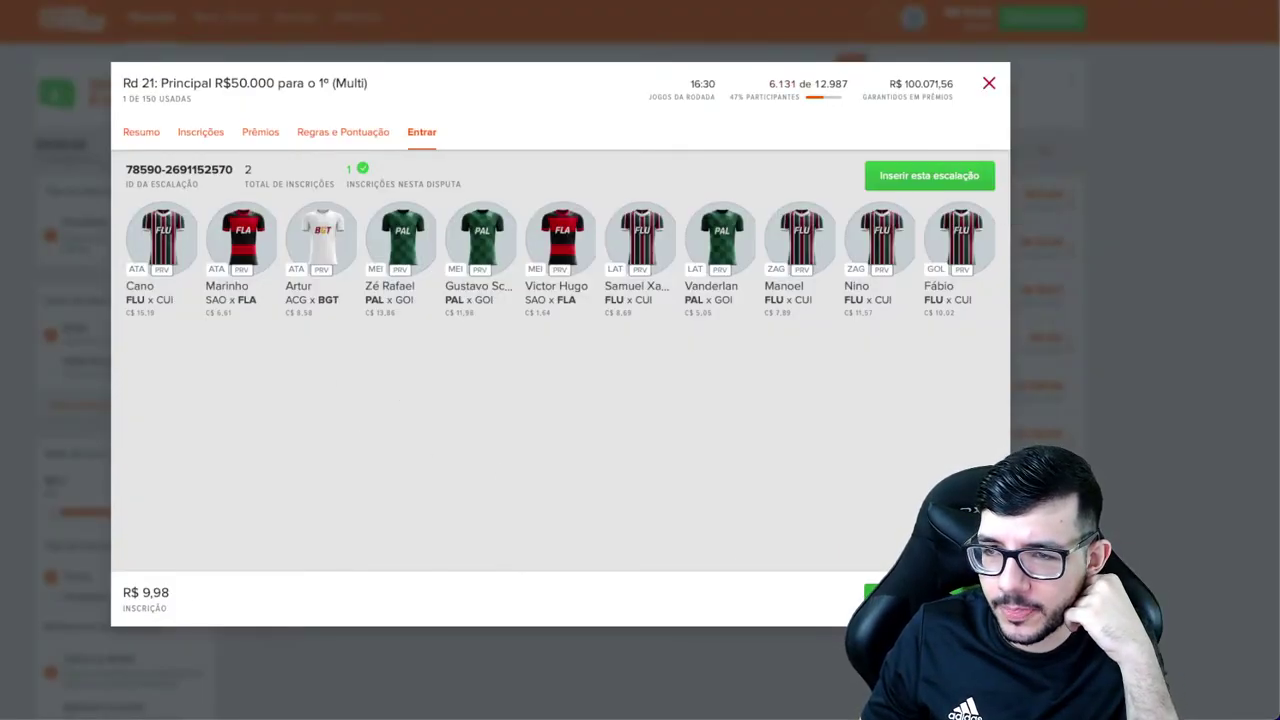
{"action": "left_click", "coordinate": [875, 592]}
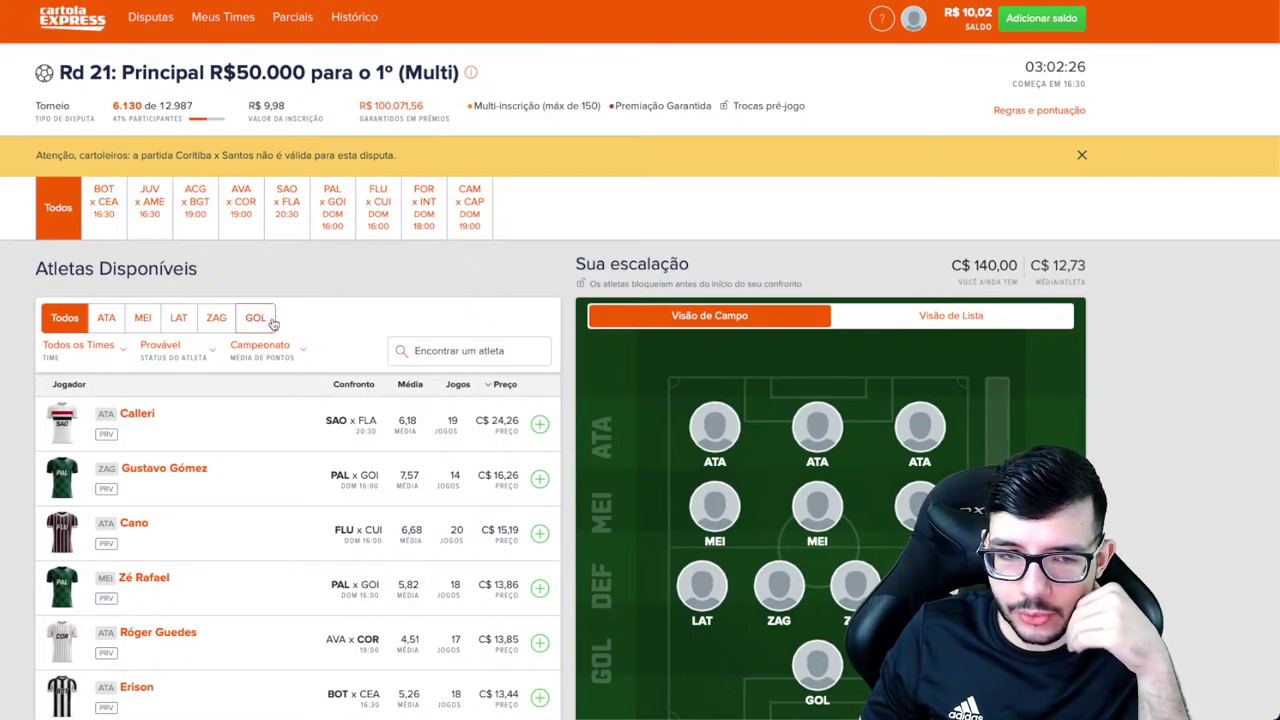
{"action": "left_click", "coordinate": [336, 218]}
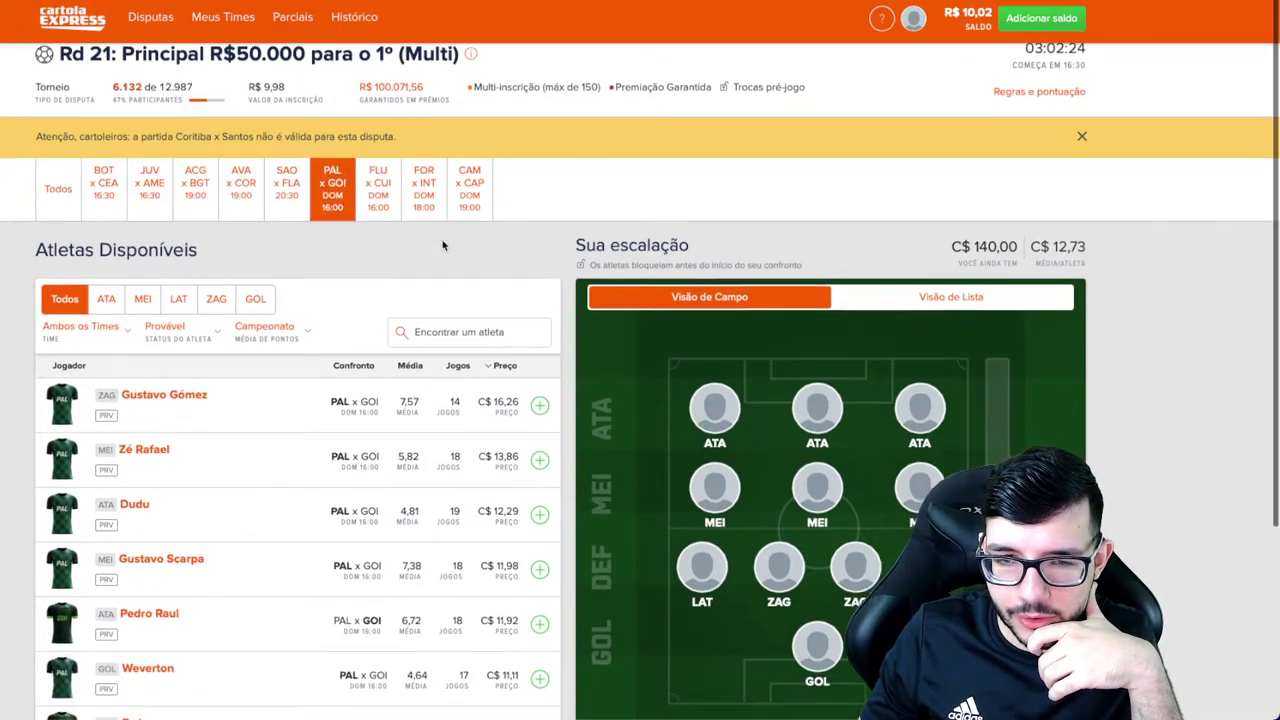
{"action": "scroll", "coordinate": [443, 246], "scroll_direction": "down", "scroll_amount": 3}
{"action": "left_click", "coordinate": [270, 100]}
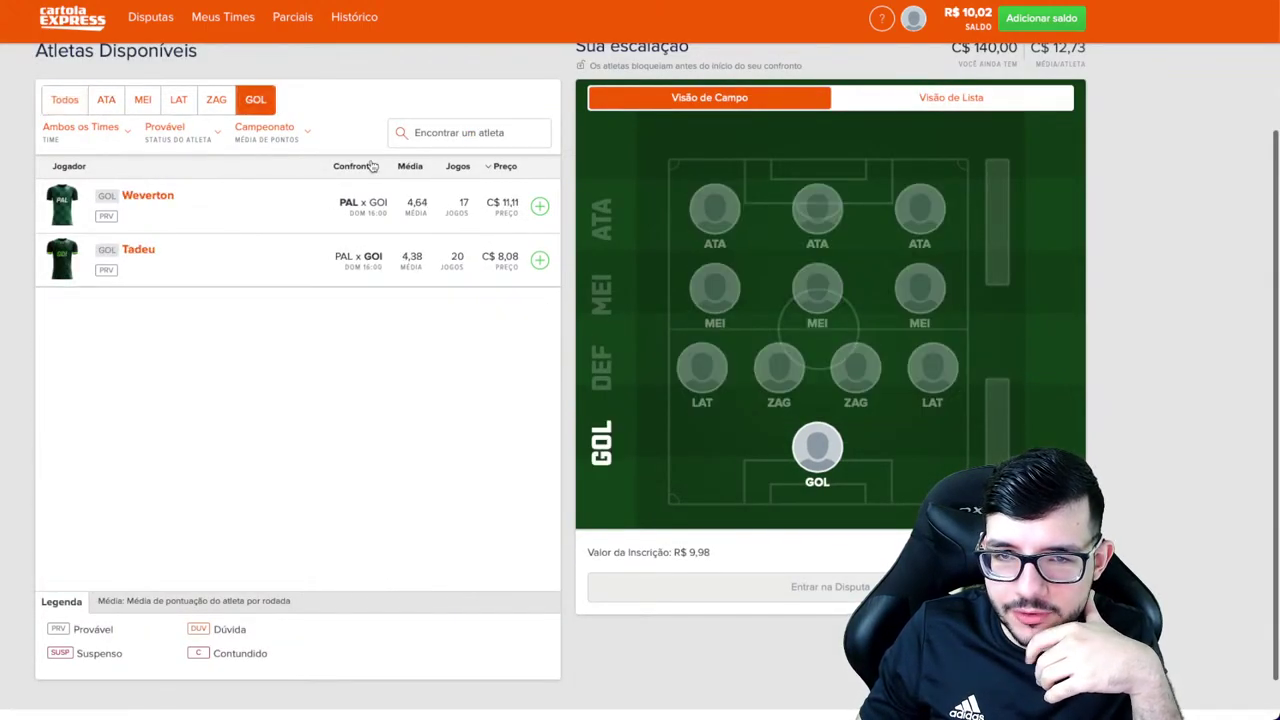
{"action": "left_click", "coordinate": [540, 206]}
Step: Add centre-backs Gustavo Gómez and Luan, full-back Vanderlan and midfielder Gustavo Scarpa from the PAL x GOI match
{"action": "left_click", "coordinate": [224, 101]}
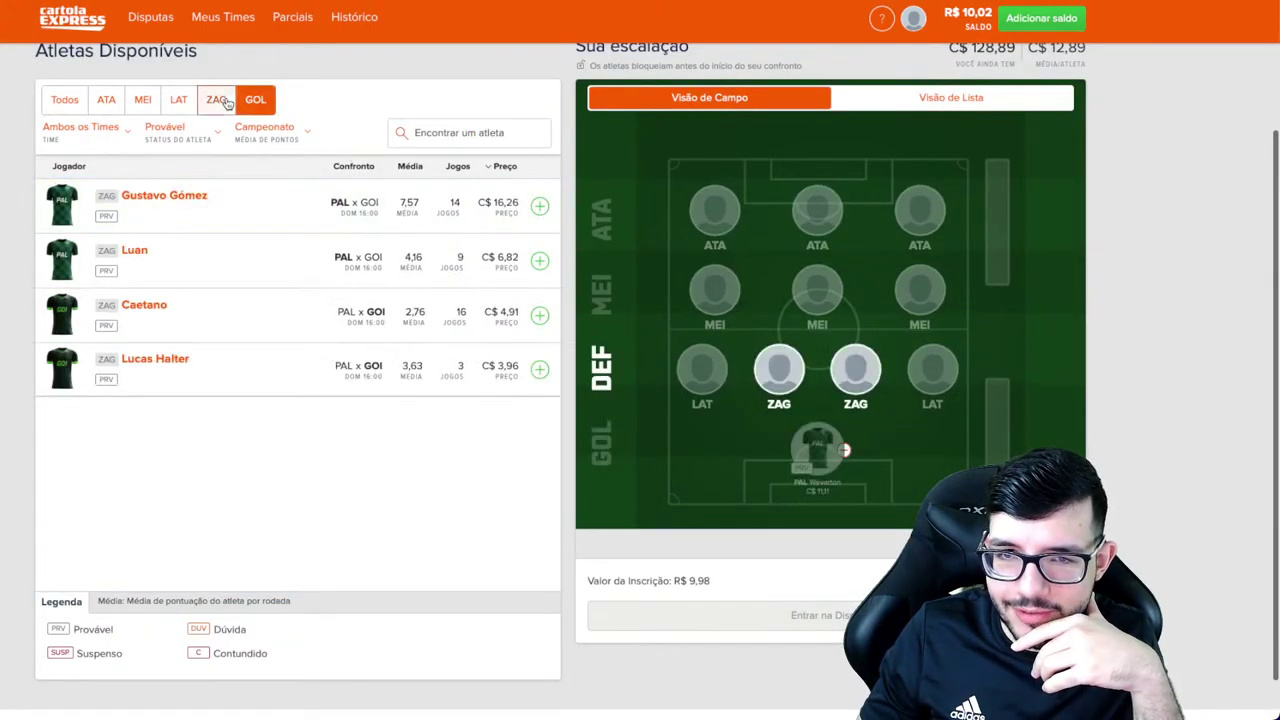
{"action": "left_click", "coordinate": [540, 206]}
{"action": "left_click", "coordinate": [540, 260]}
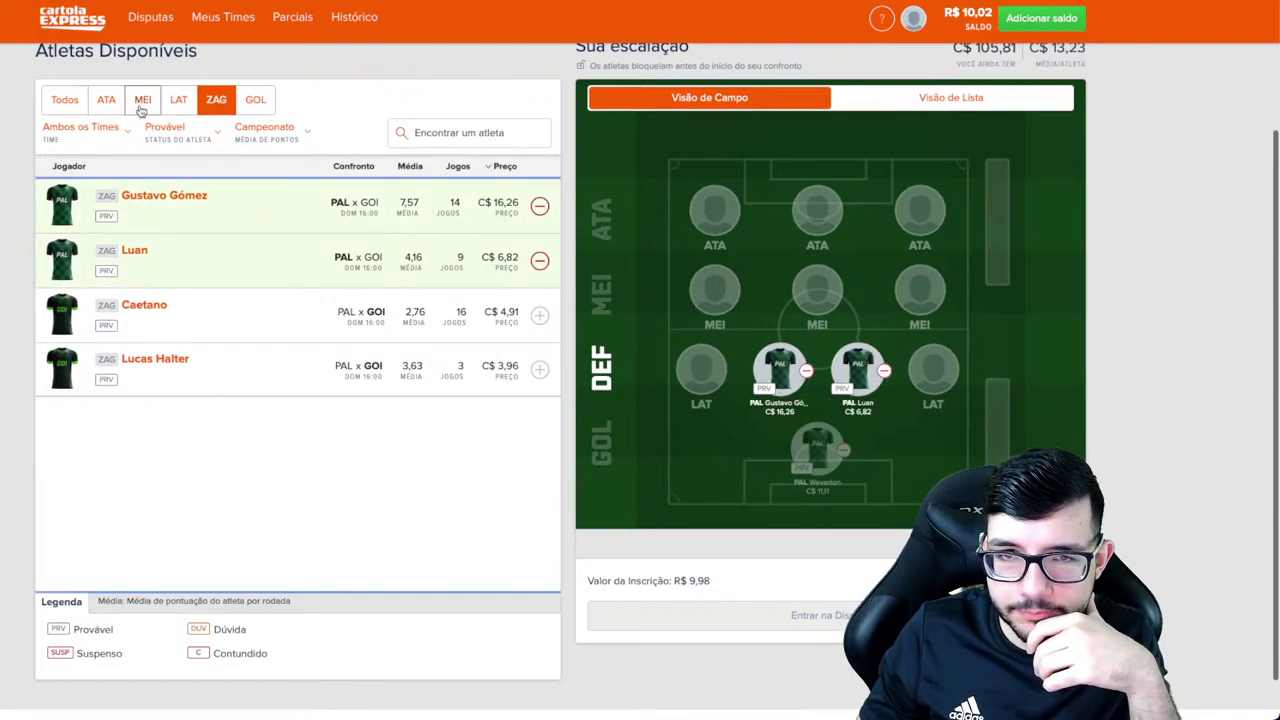
{"action": "left_click", "coordinate": [178, 100]}
{"action": "left_click", "coordinate": [540, 260]}
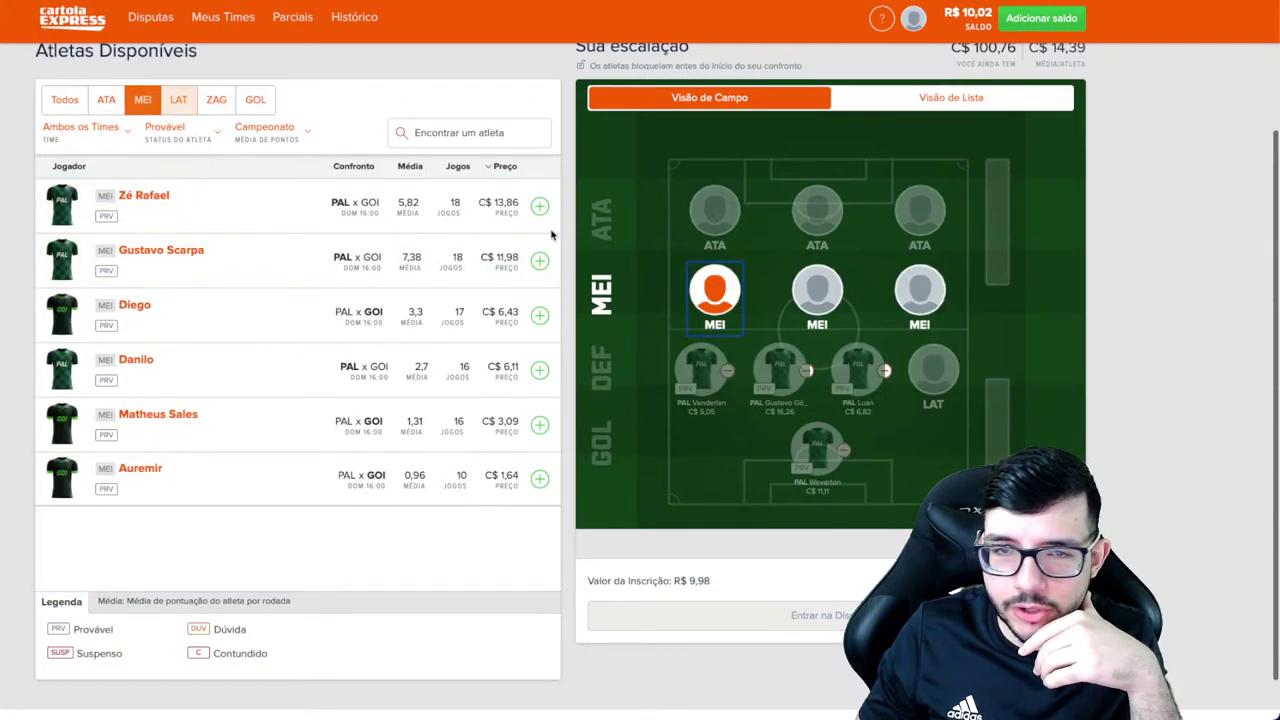
{"action": "left_click", "coordinate": [536, 263]}
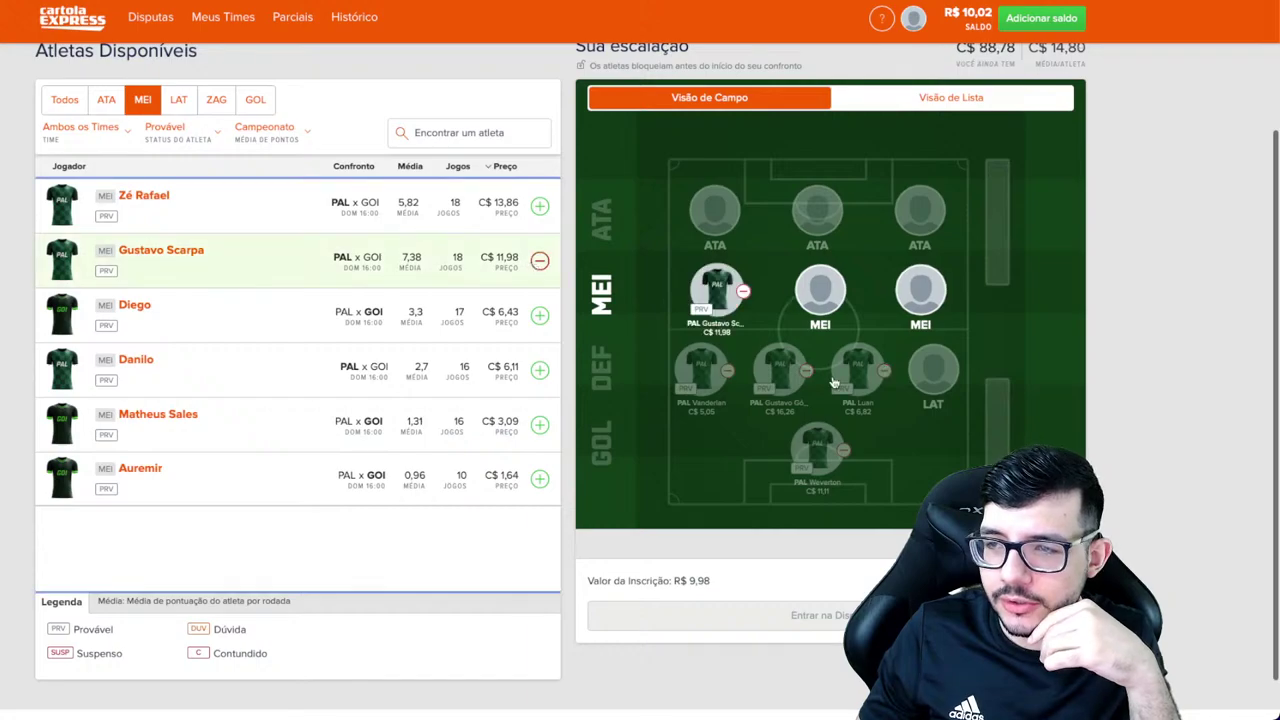
{"action": "left_click", "coordinate": [834, 383]}
Step: Fill the open full-back slot with Samuel Xavier from the FLU x CUI match
{"action": "scroll", "coordinate": [725, 420], "scroll_direction": "up", "scroll_amount": 1}
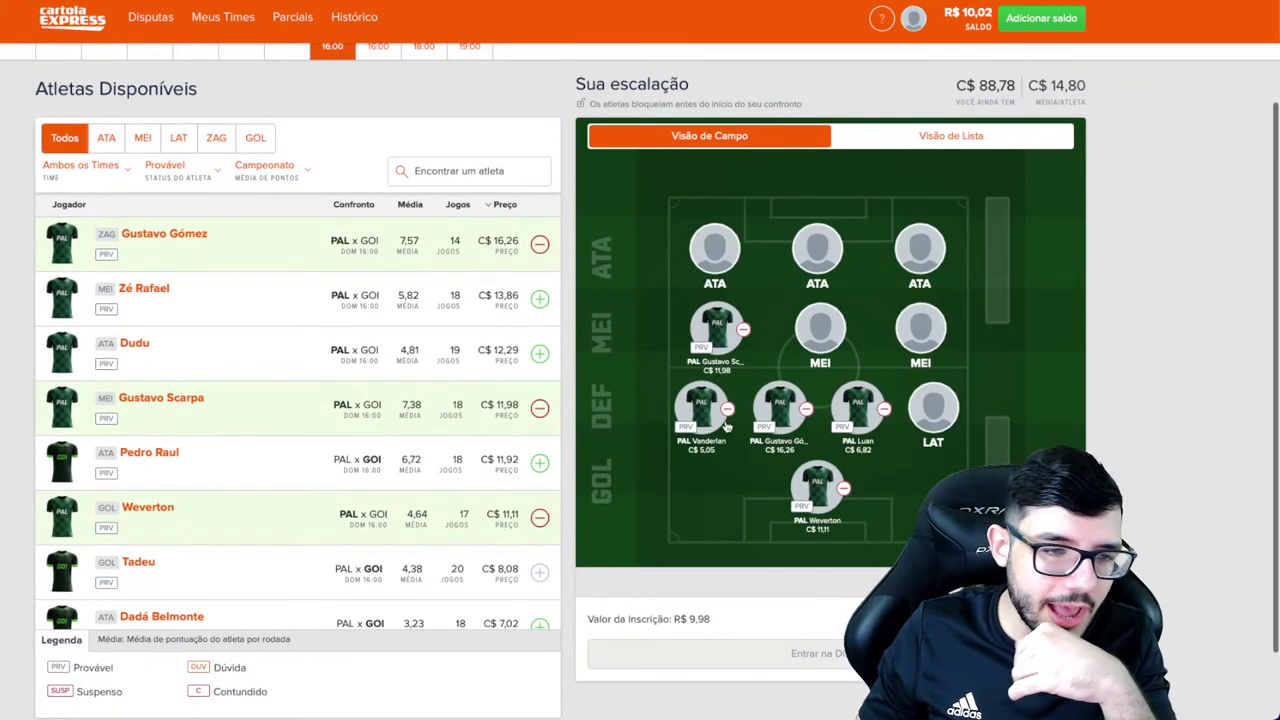
{"action": "scroll", "coordinate": [726, 424], "scroll_direction": "up", "scroll_amount": 1}
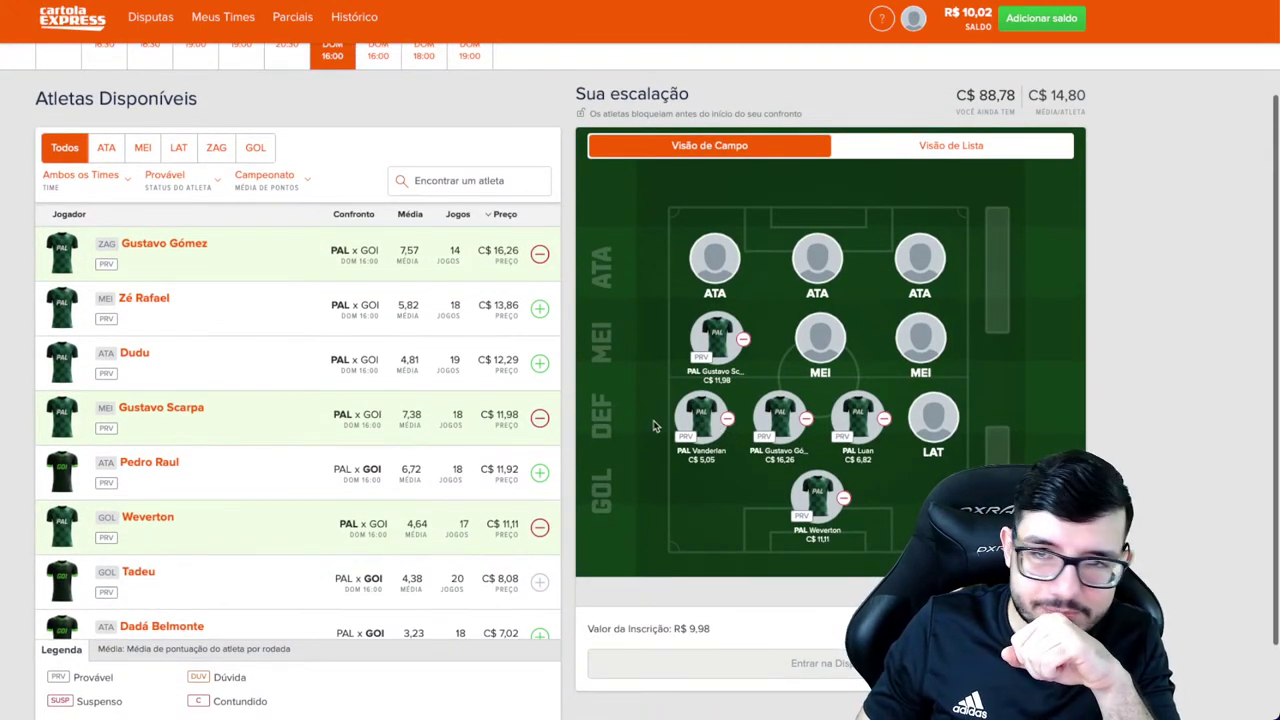
{"action": "scroll", "coordinate": [653, 426], "scroll_direction": "up", "scroll_amount": 1}
{"action": "left_click", "coordinate": [933, 450]}
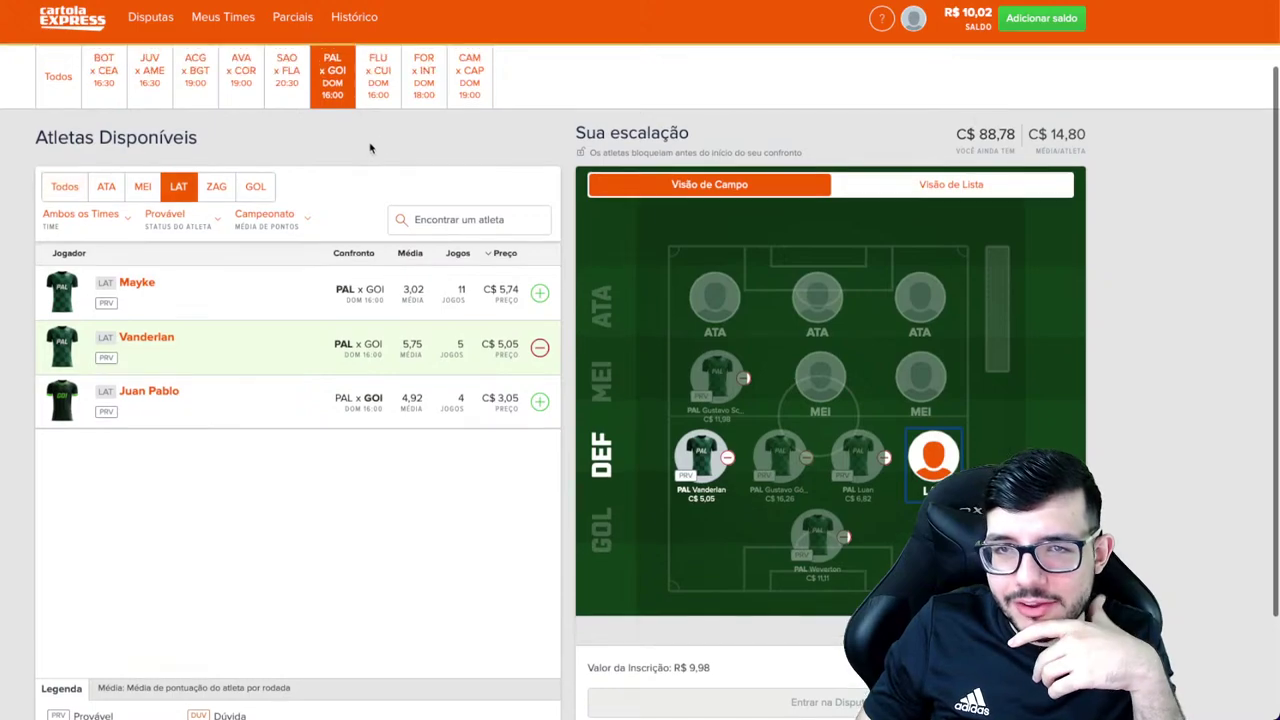
{"action": "scroll", "coordinate": [370, 148], "scroll_direction": "up", "scroll_amount": 1}
{"action": "left_click", "coordinate": [373, 102]}
{"action": "left_click", "coordinate": [540, 303]}
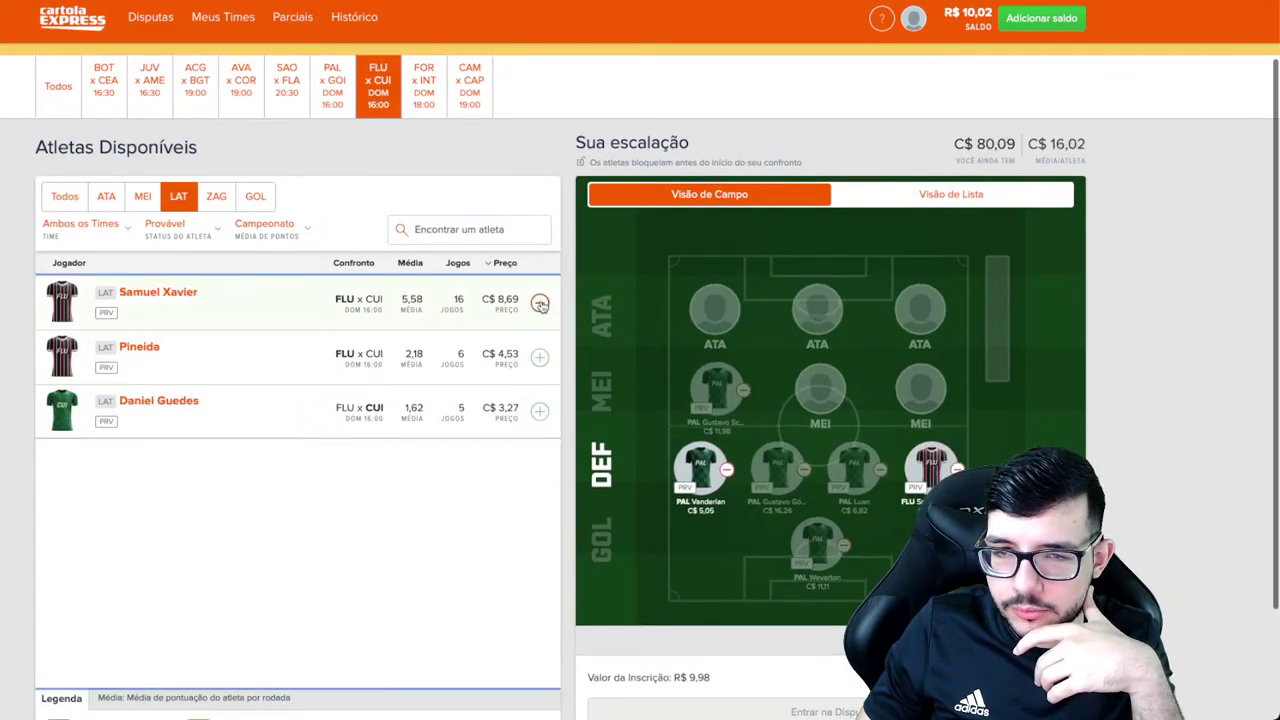
Step: Add midfielder Arias and forward Cano from the FLU x CUI match to the lineup
{"action": "left_click", "coordinate": [820, 390]}
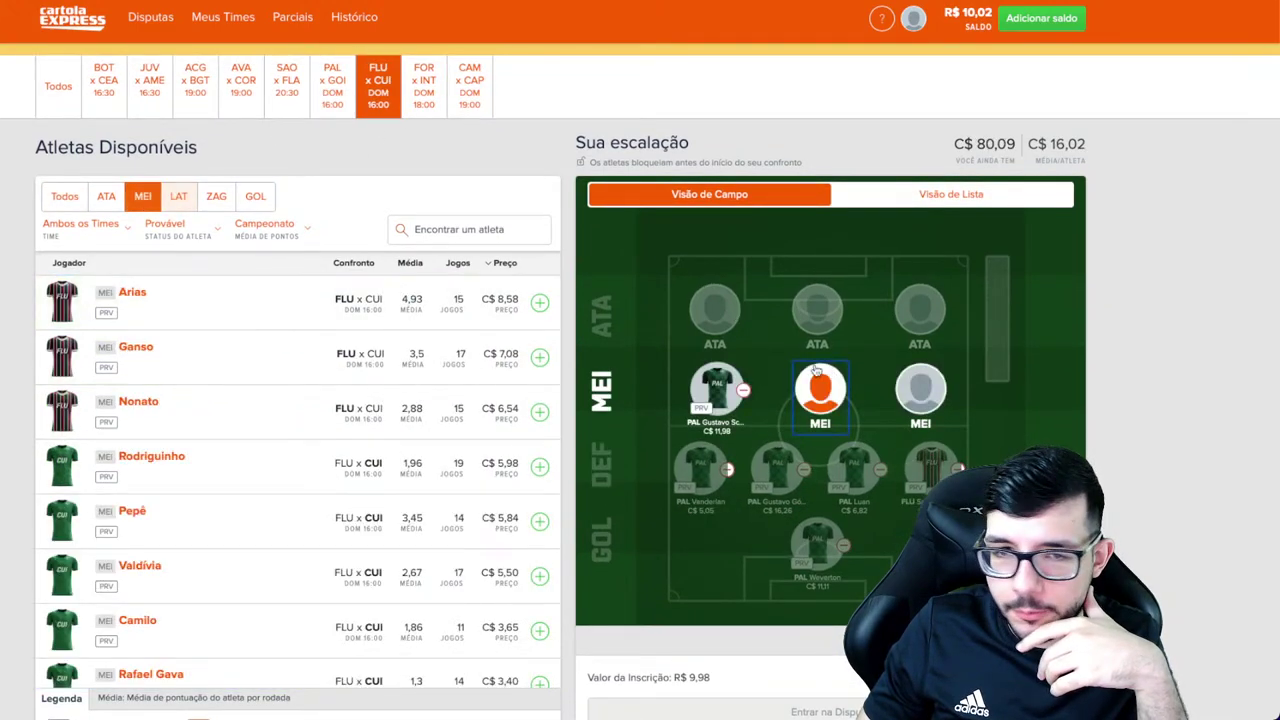
{"action": "left_click", "coordinate": [540, 302]}
{"action": "left_click", "coordinate": [712, 308]}
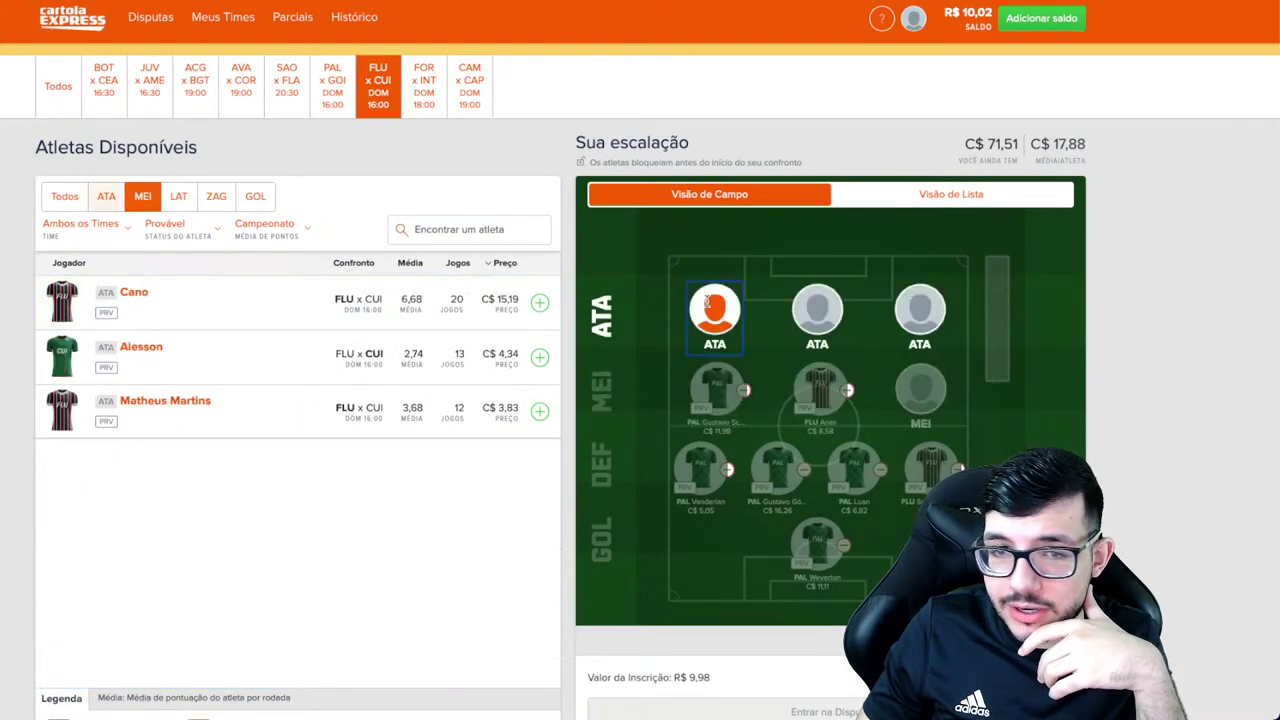
{"action": "left_click", "coordinate": [540, 303]}
{"action": "left_click", "coordinate": [714, 270]}
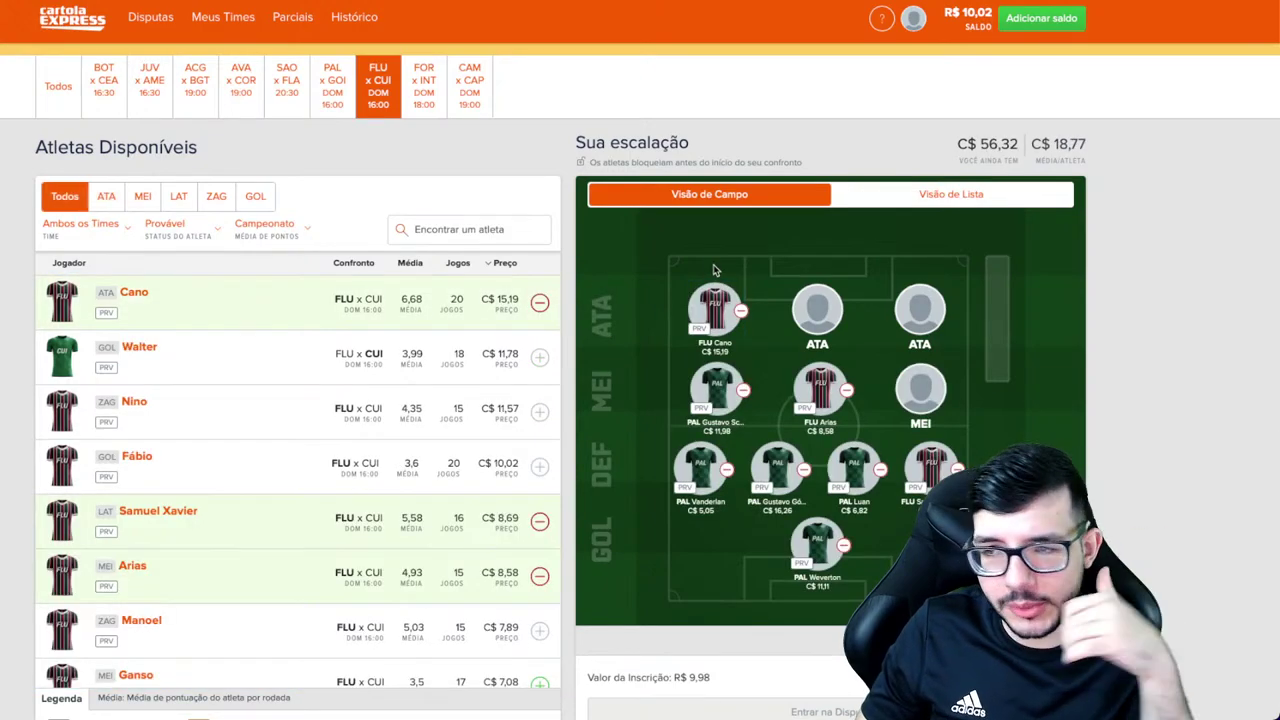
Step: Fill the last midfield slot with Lázaro and the two open forward slots with Everton and Marinho from SAO x FLA
{"action": "left_click", "coordinate": [921, 388]}
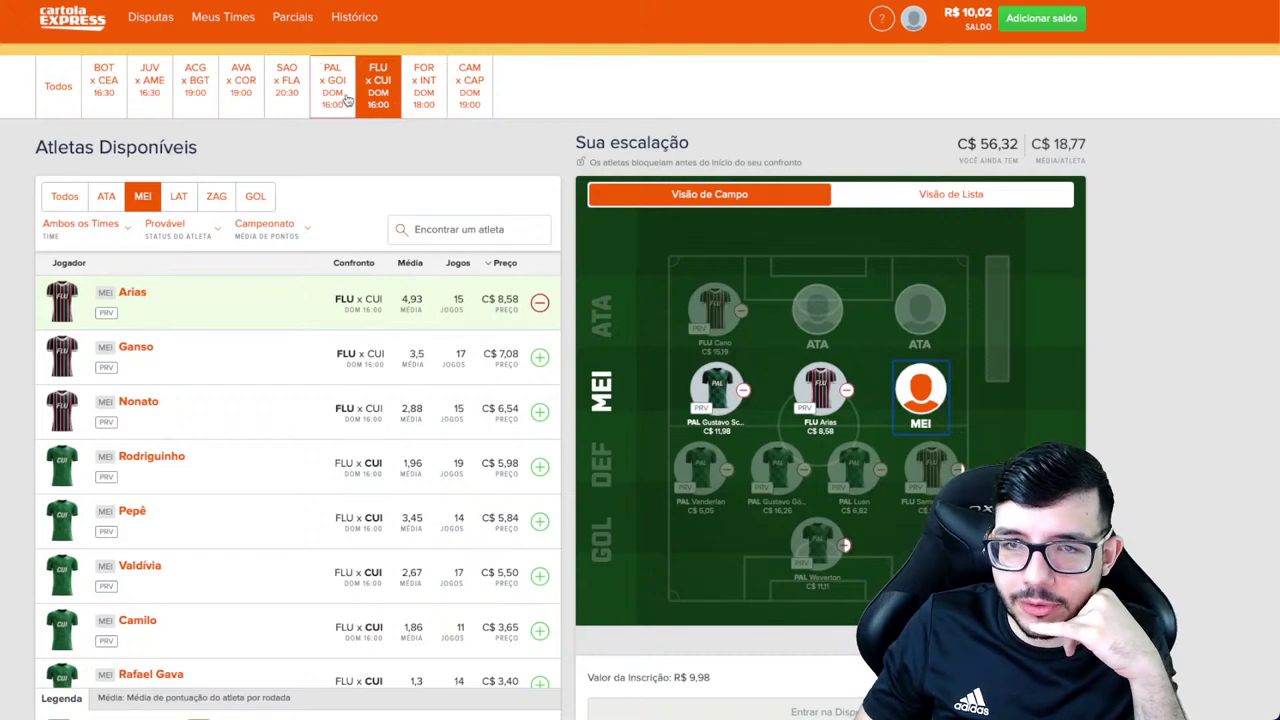
{"action": "left_click", "coordinate": [290, 90]}
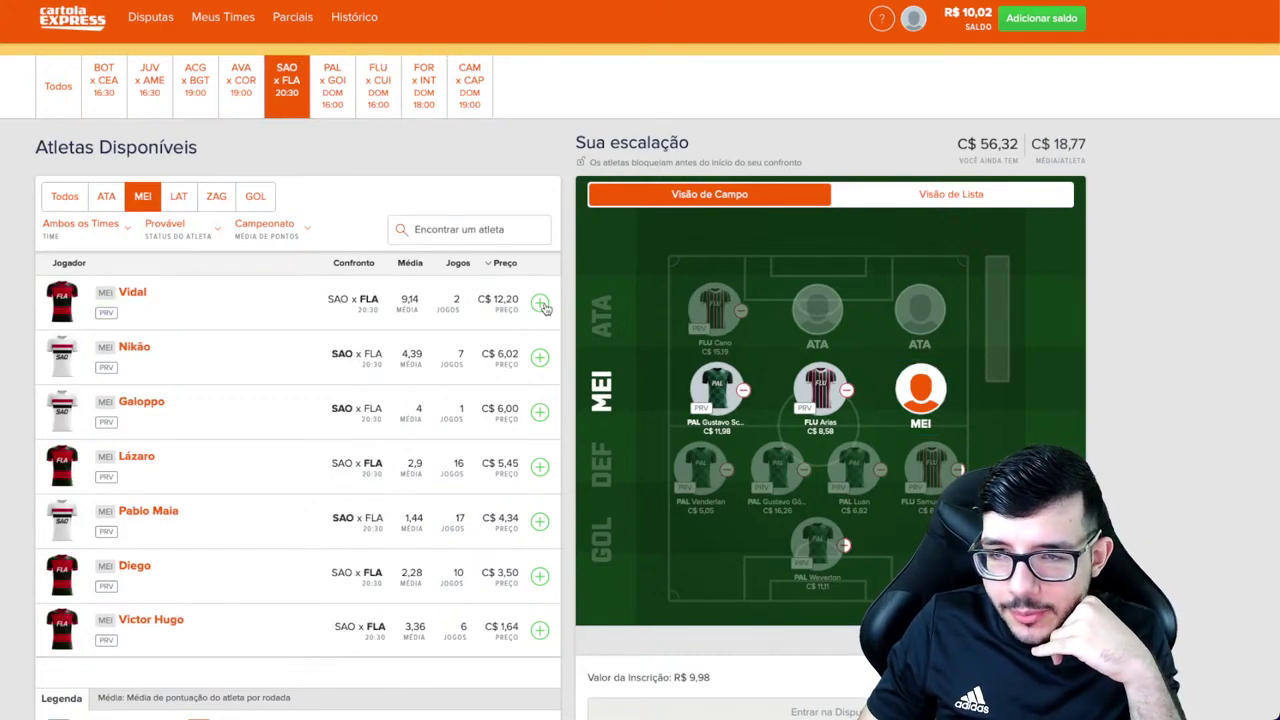
{"action": "left_click", "coordinate": [539, 466]}
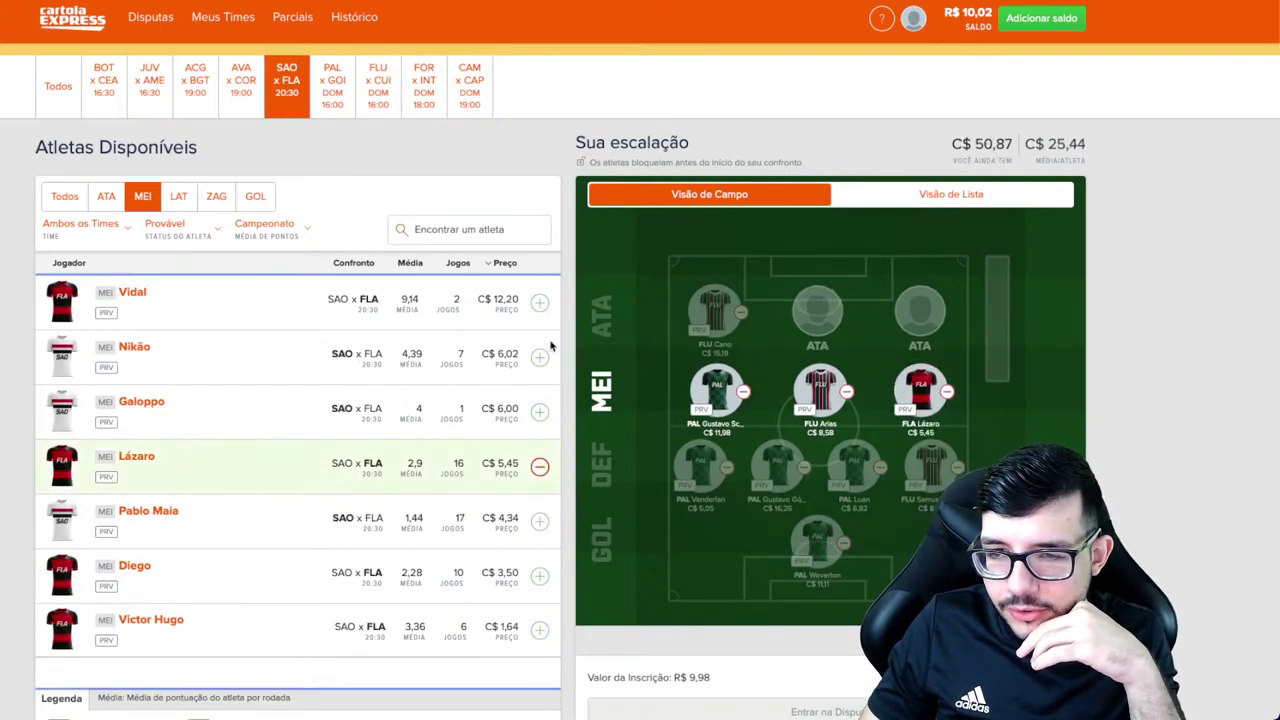
{"action": "left_click", "coordinate": [817, 310]}
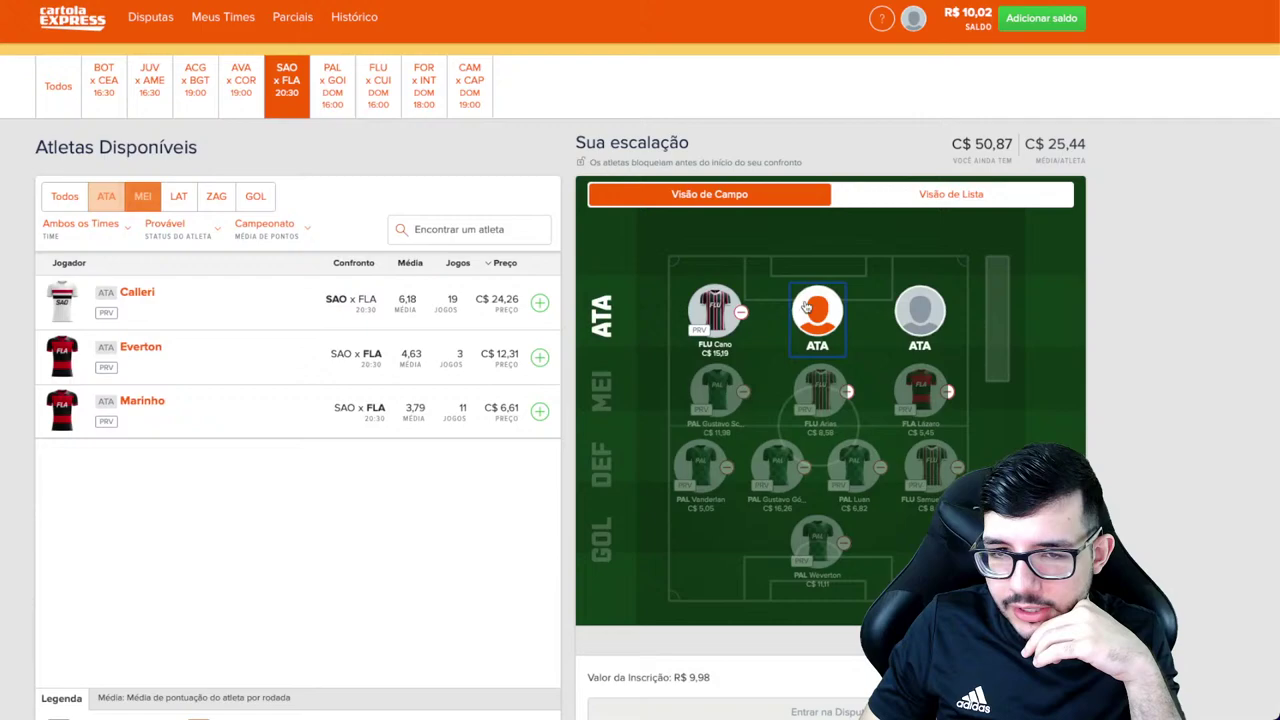
{"action": "left_click", "coordinate": [539, 357]}
{"action": "left_click", "coordinate": [539, 413]}
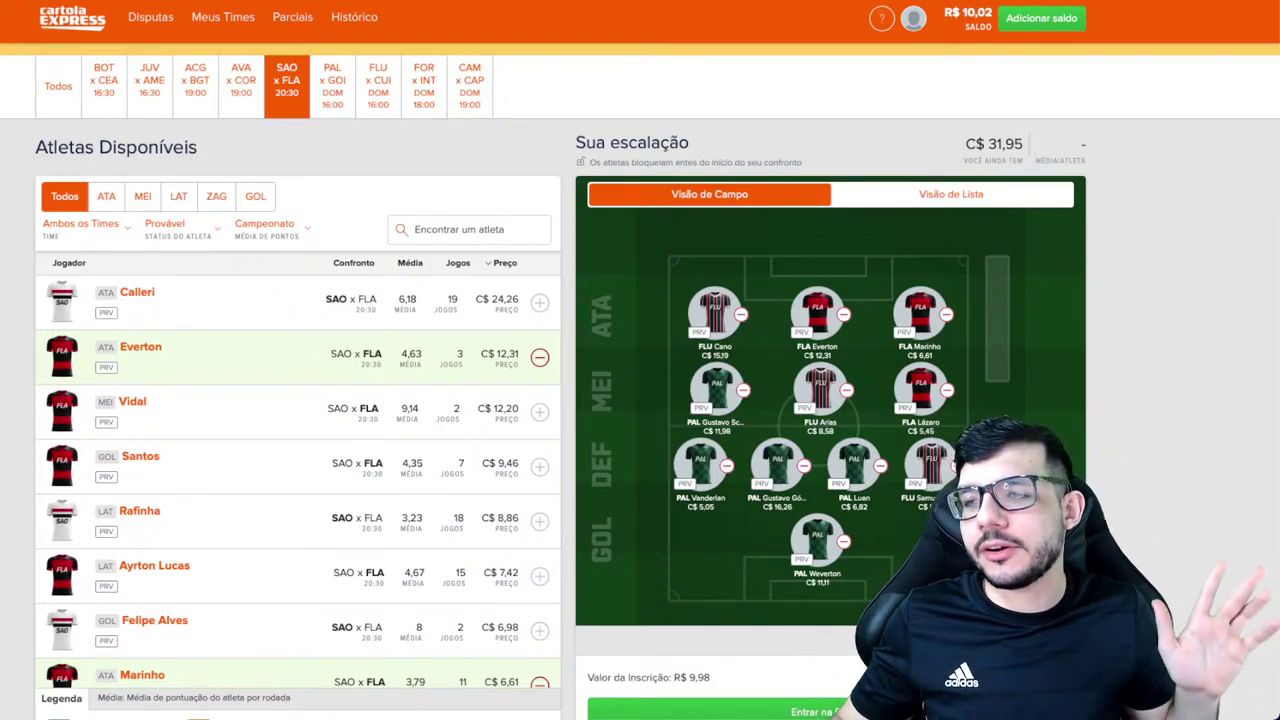
Step: Review the second completed lineup and enter it in the Principal contest for the R$ 9,98 fee
{"action": "scroll", "coordinate": [1171, 428], "scroll_direction": "down", "scroll_amount": 1}
{"action": "scroll", "coordinate": [1023, 329], "scroll_direction": "down", "scroll_amount": 2}
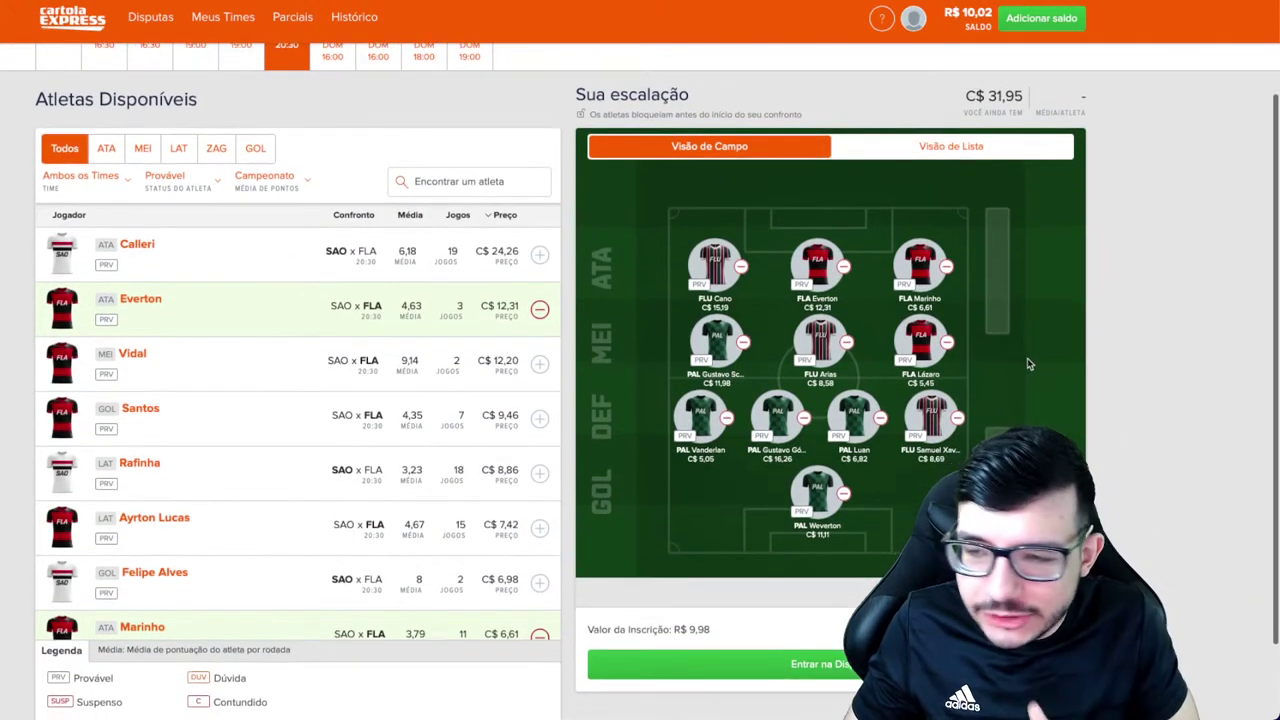
{"action": "left_click", "coordinate": [823, 664]}
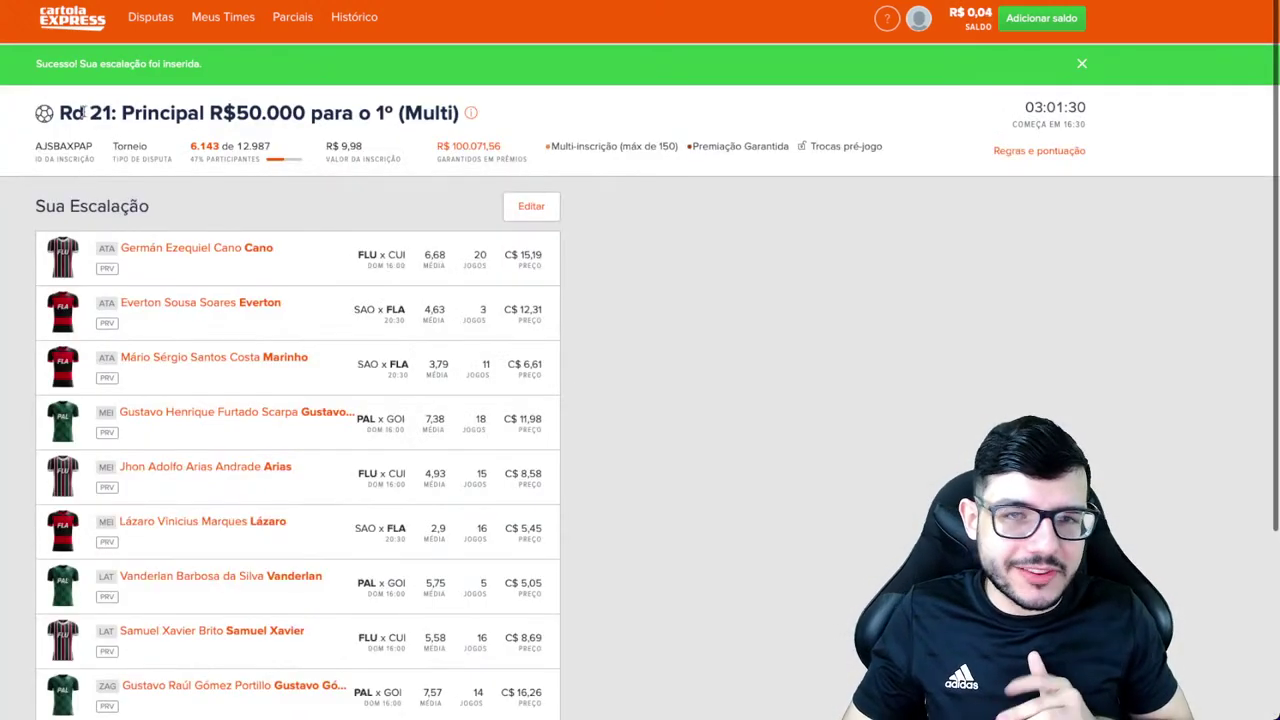
Step: Open the Principal contest from the contest list and check its entered lineups and the number of entries used
{"action": "left_click", "coordinate": [152, 20]}
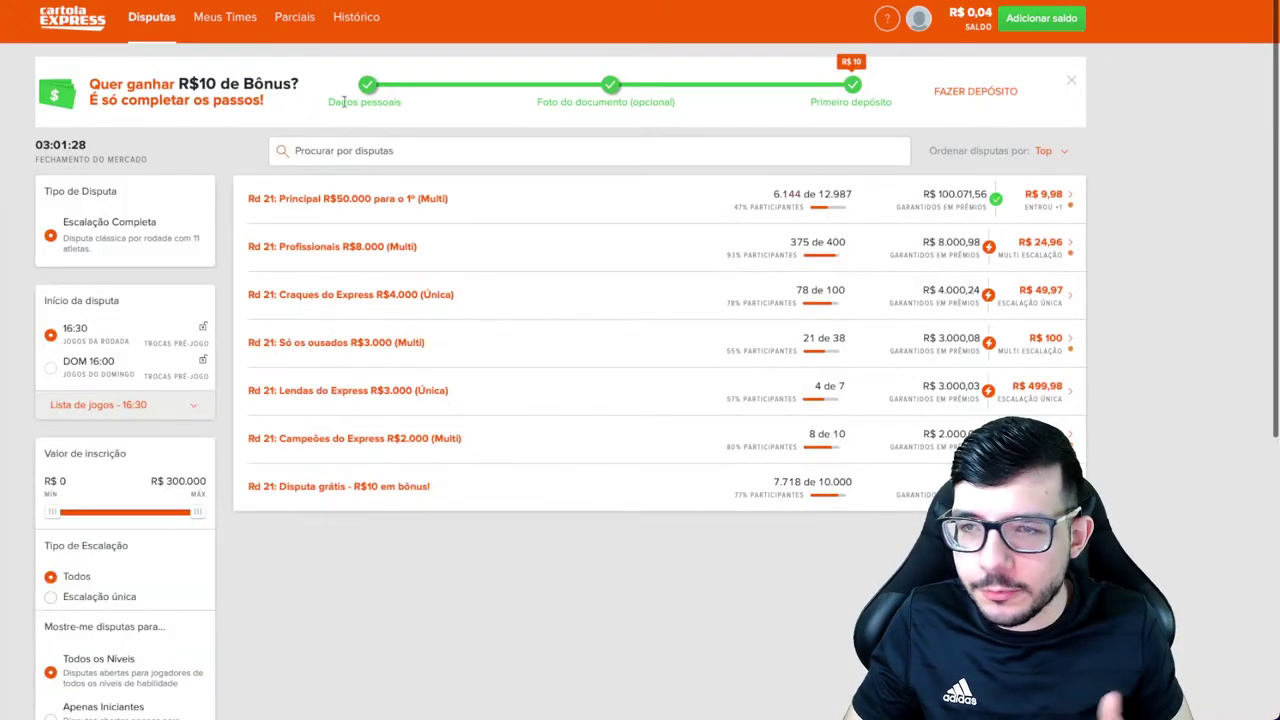
{"action": "left_click", "coordinate": [975, 203]}
{"action": "left_click", "coordinate": [421, 140]}
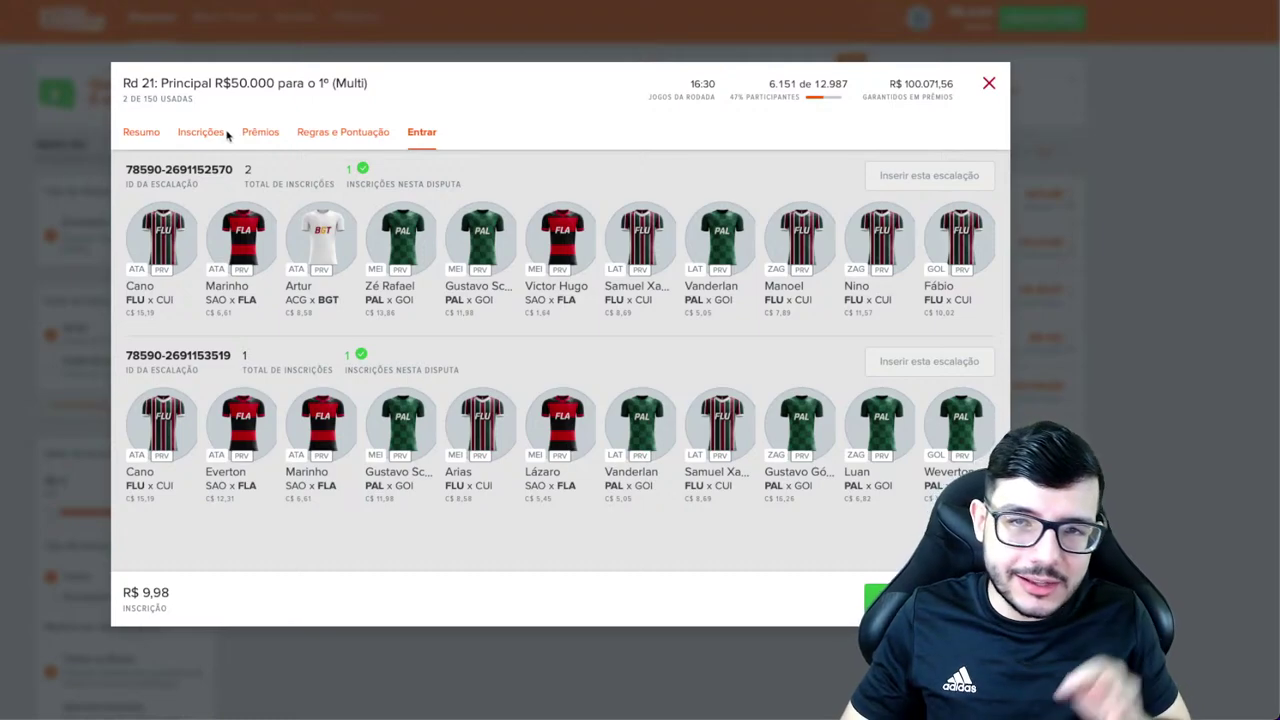
{"action": "left_click_drag", "start_coordinate": [145, 101], "coordinate": [196, 100]}
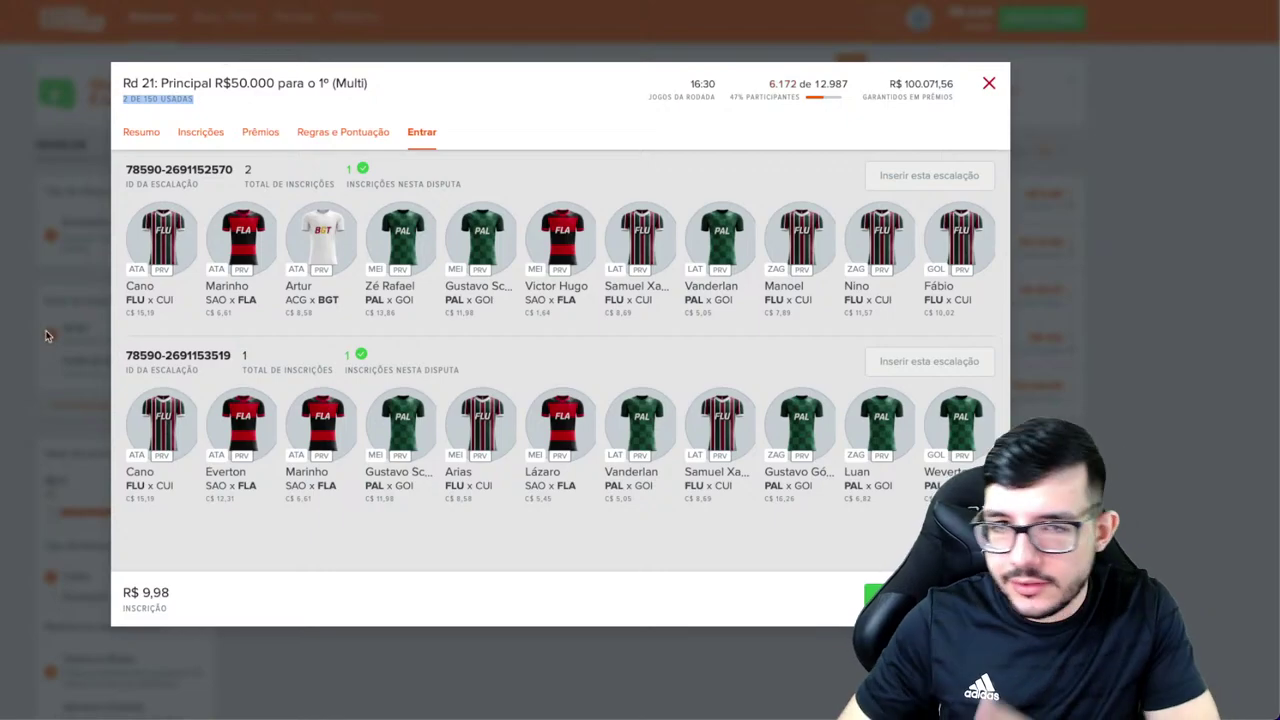
Step: Switch to the Notes app to look at the saved notes, and return to the contest's lineups in Cartola Express
{"action": "mouse_move", "coordinate": [357, 700]}
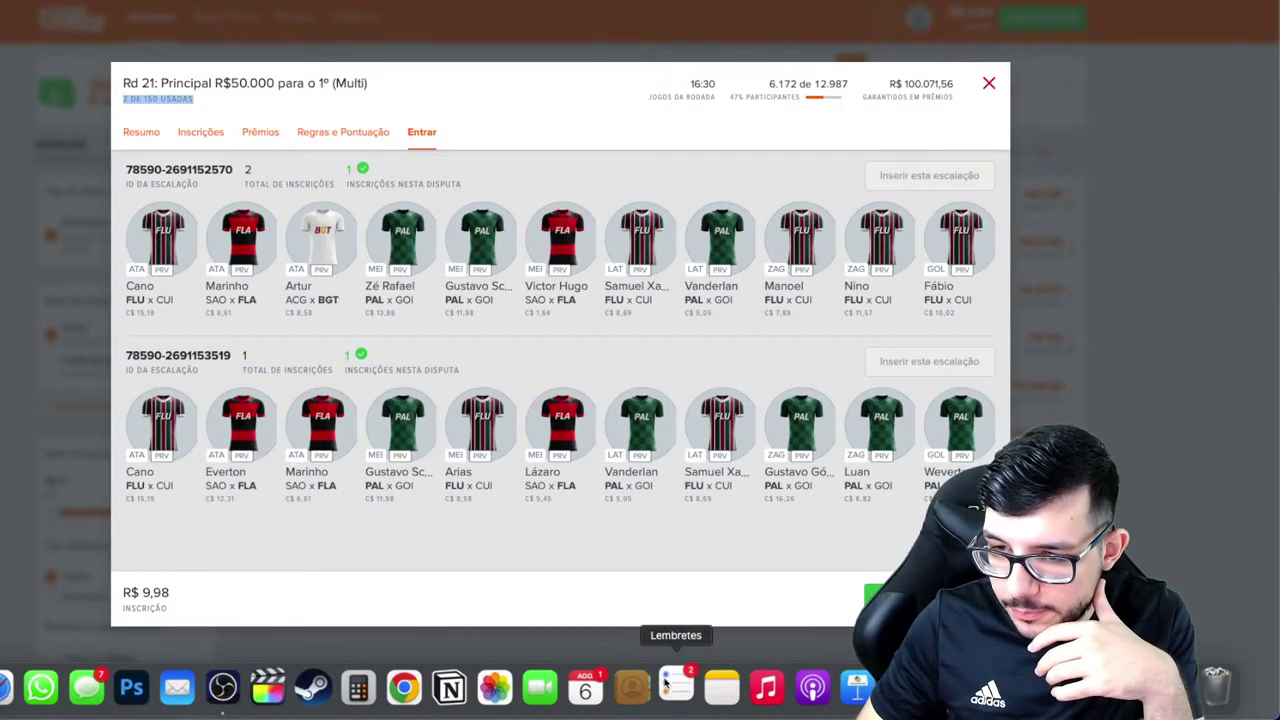
{"action": "left_click", "coordinate": [721, 687]}
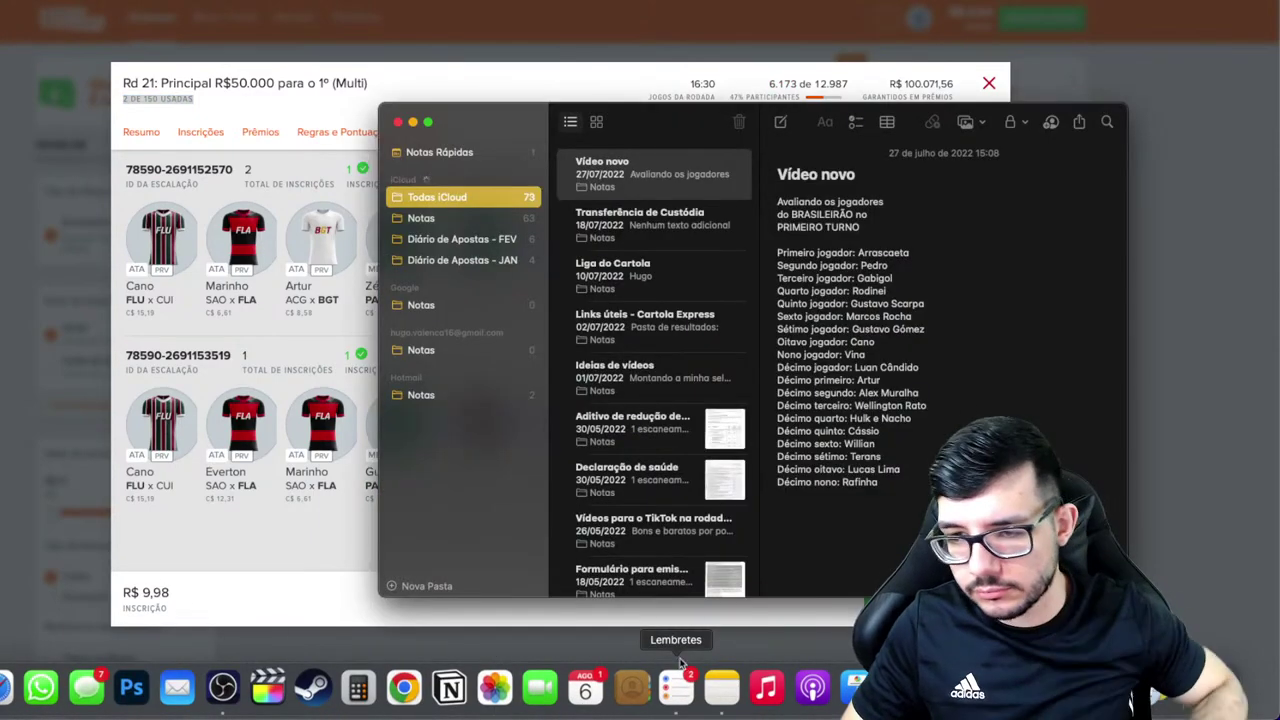
{"action": "key", "text": "super+Tab"}
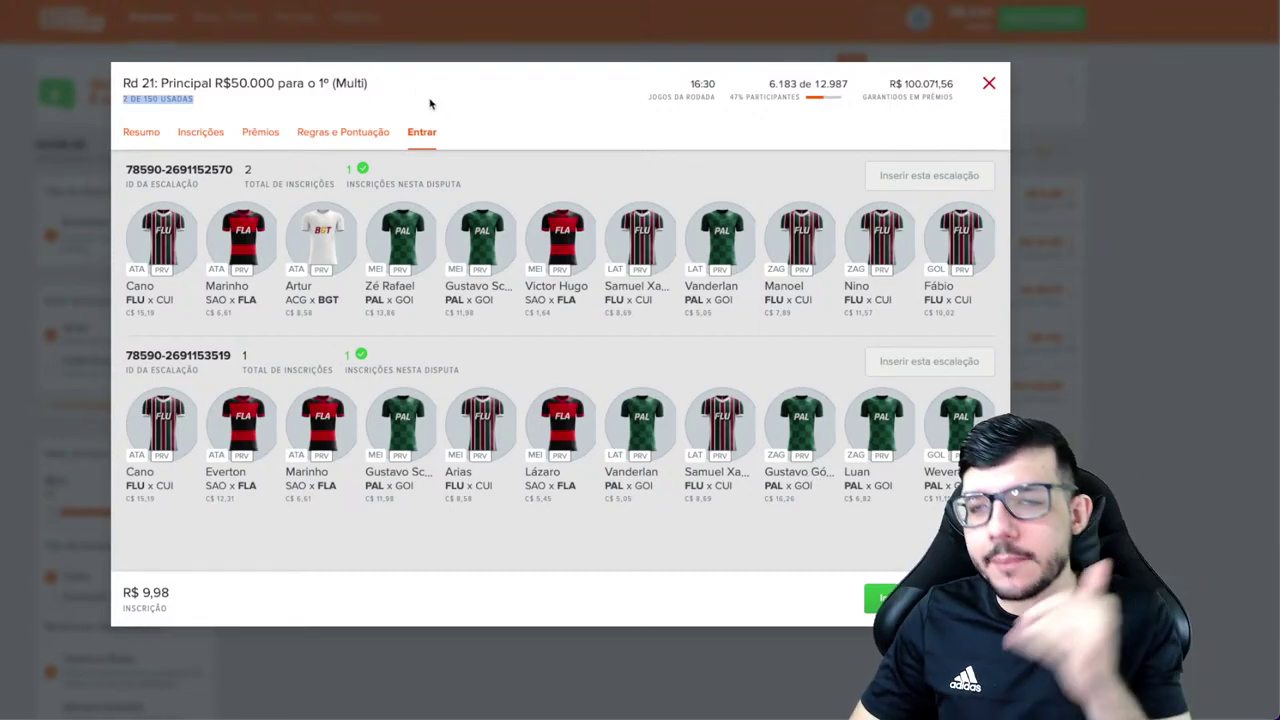
Step: Close the Principal contest and compare the contests offered for the 16:30 and DOM 16:00 start times, returning to the 16:30 list
{"action": "left_click", "coordinate": [988, 83]}
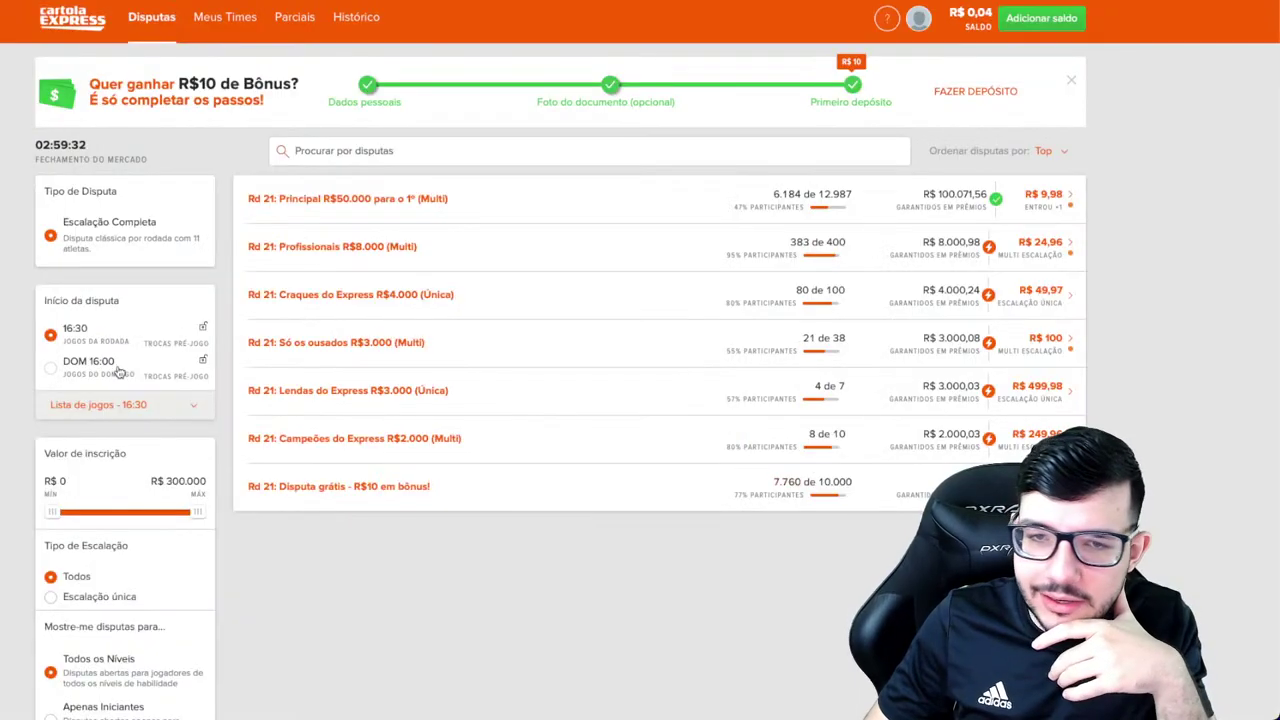
{"action": "scroll", "coordinate": [346, 299], "scroll_direction": "down", "scroll_amount": 1}
{"action": "left_click", "coordinate": [51, 349]}
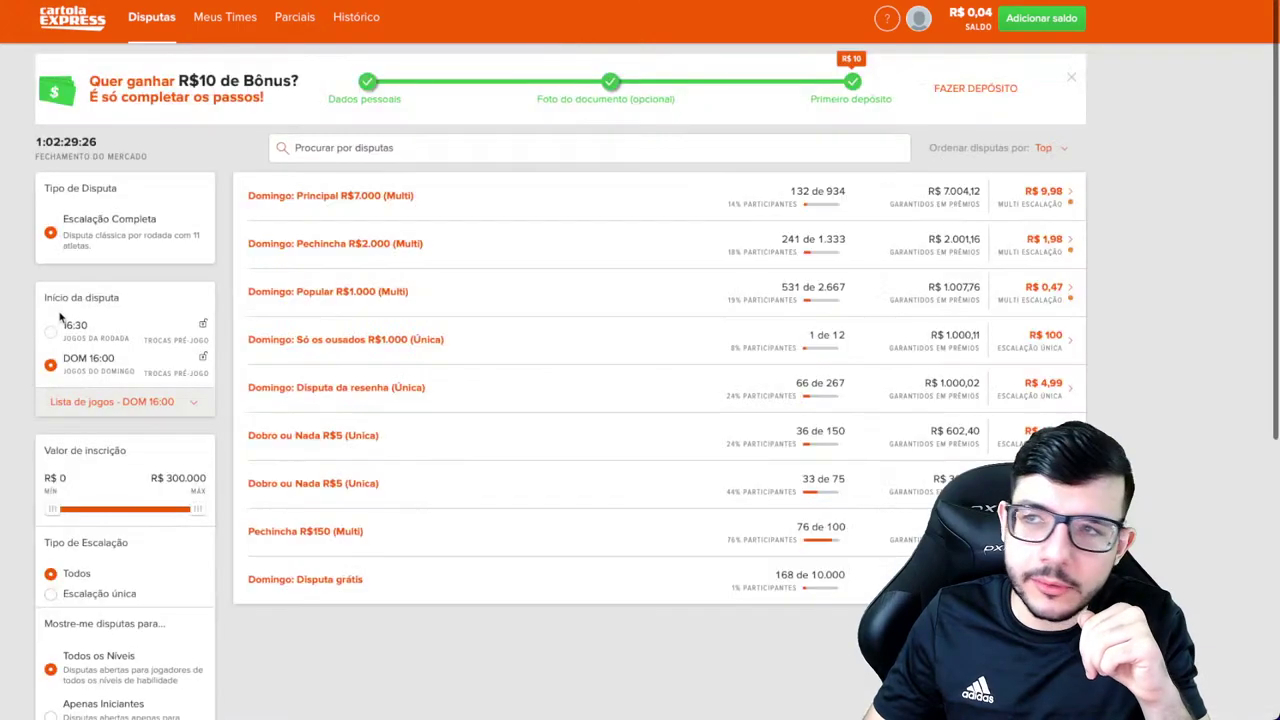
{"action": "left_click", "coordinate": [58, 333]}
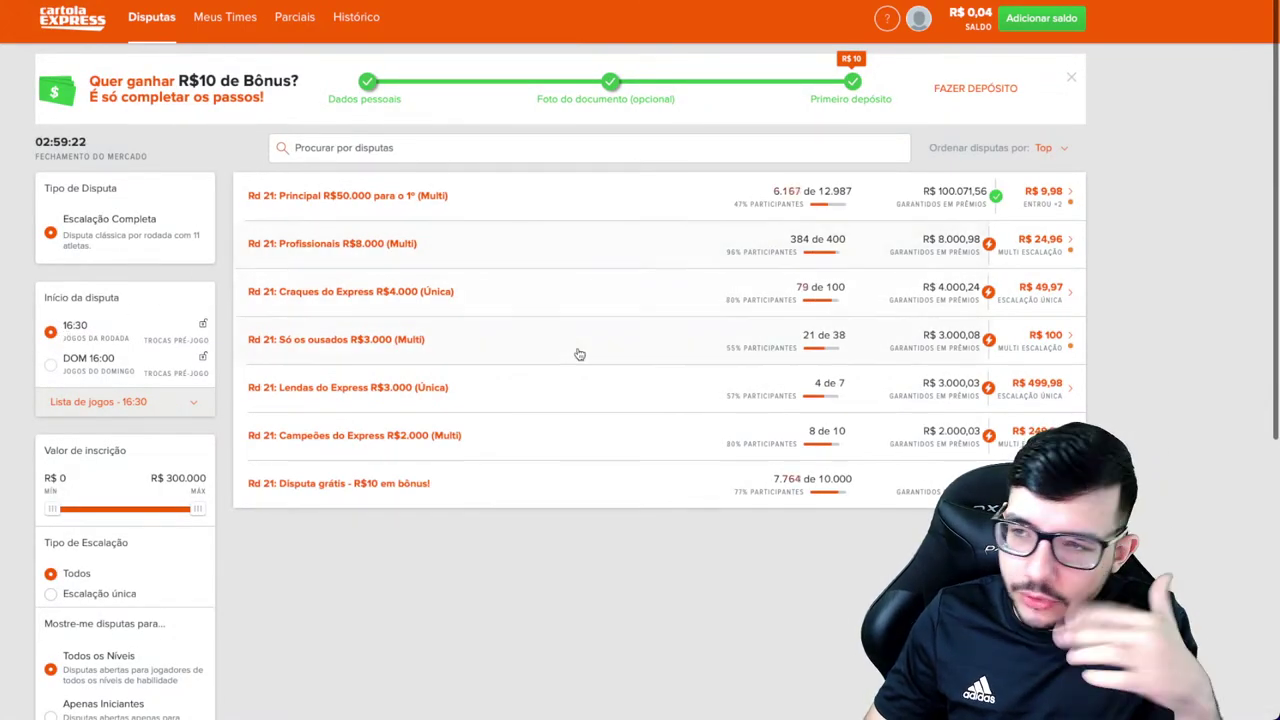
{"action": "left_click", "coordinate": [90, 362]}
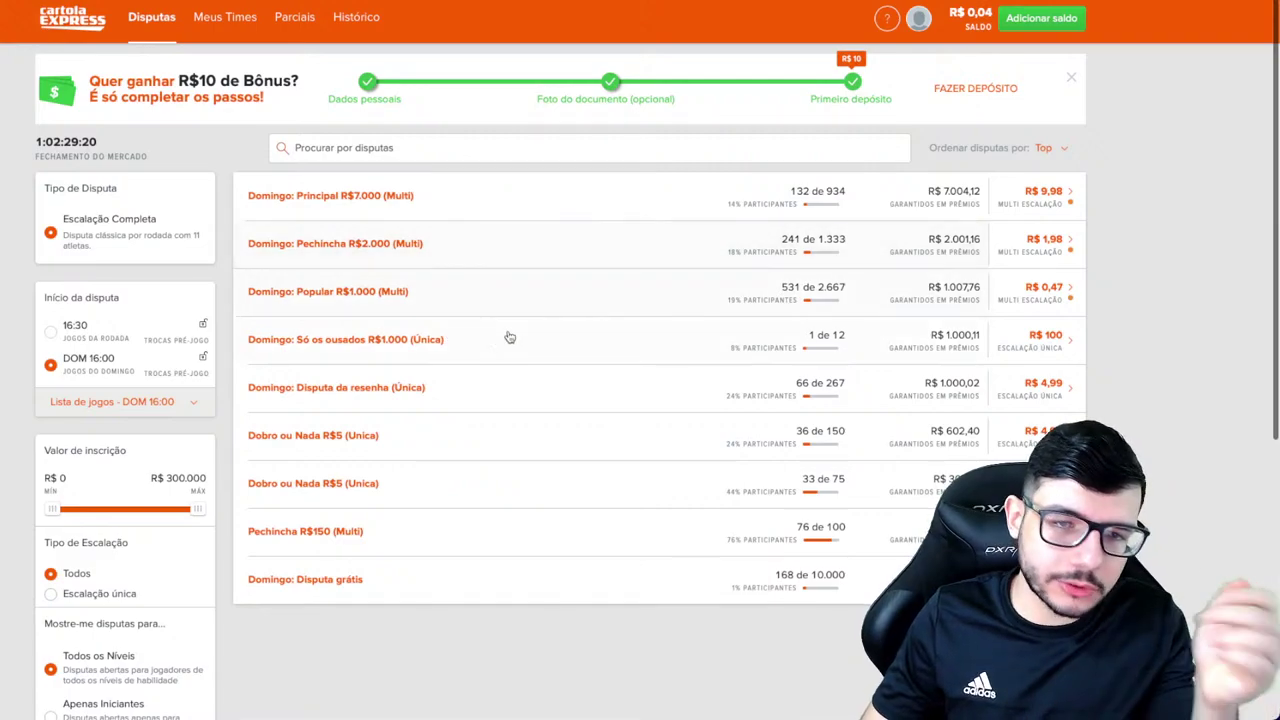
{"action": "scroll", "coordinate": [494, 432], "scroll_direction": "down", "scroll_amount": 1}
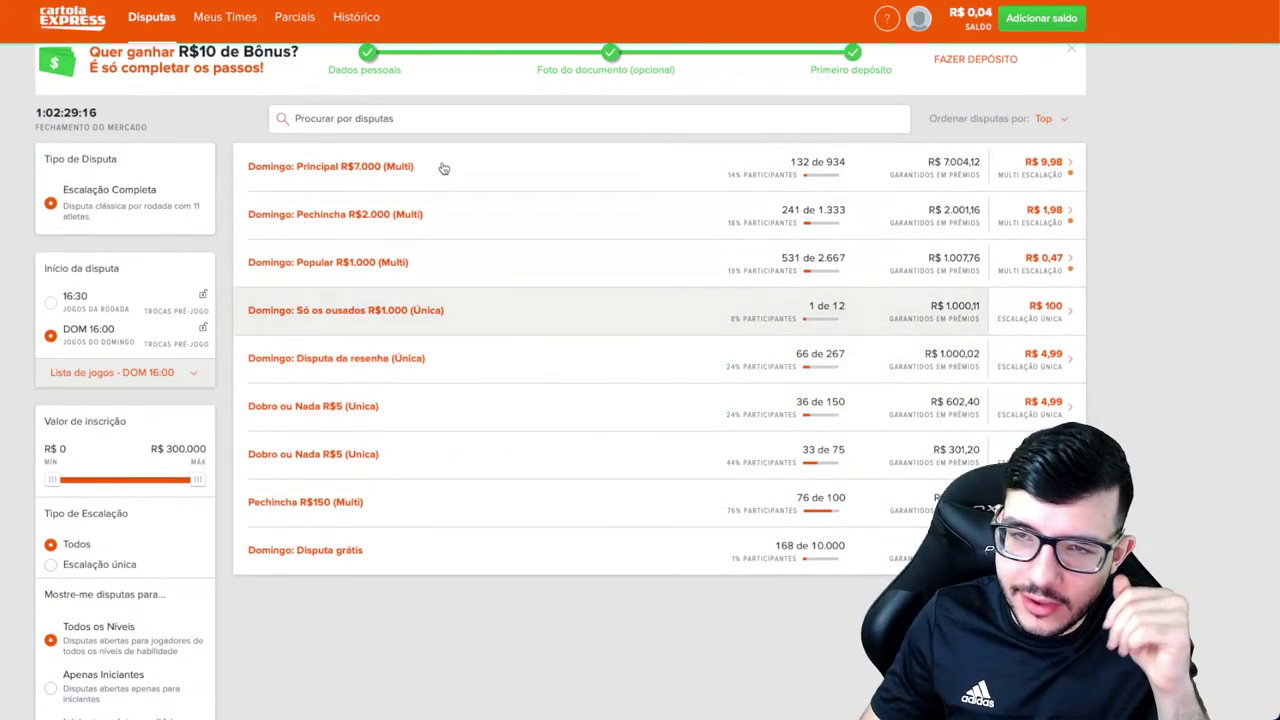
{"action": "left_click", "coordinate": [82, 301]}
{"action": "scroll", "coordinate": [275, 323], "scroll_direction": "up", "scroll_amount": 1}
{"action": "left_click", "coordinate": [170, 37]}
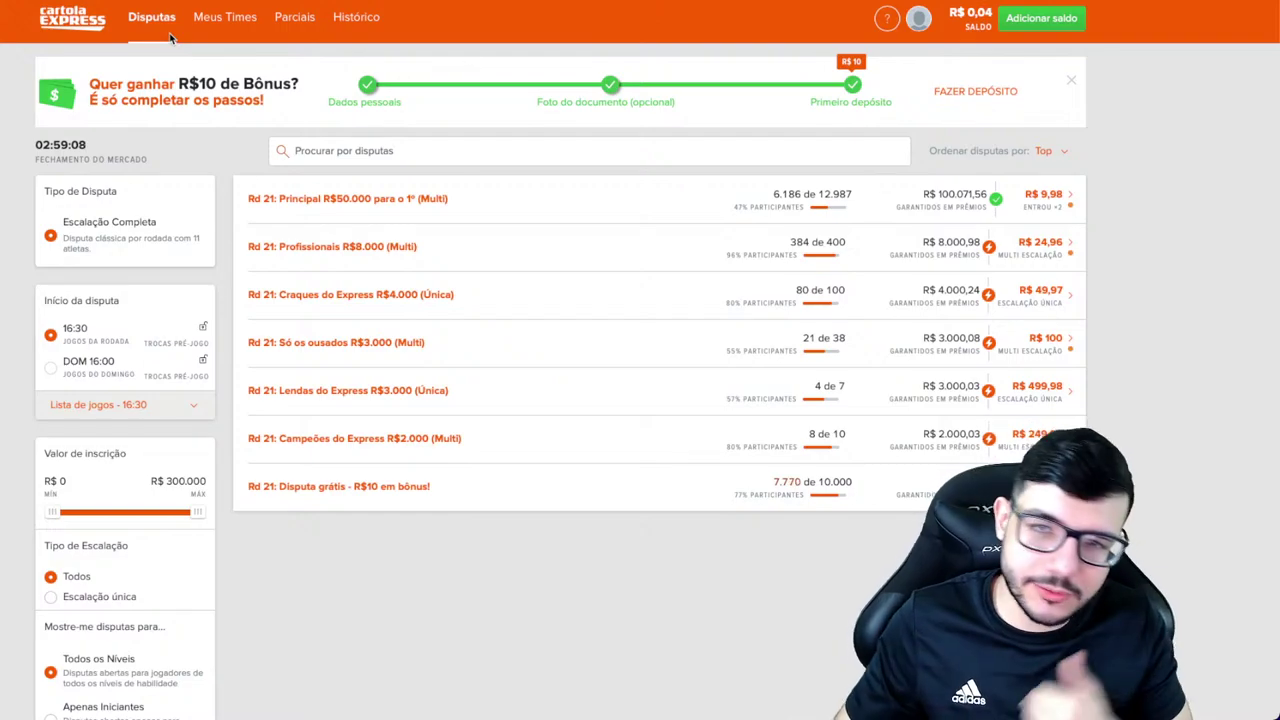
Step: Review the Rd 21 Principal R$50.000 contest's matches, entries, prizes, scoring rules and entered lineups, and close its details
{"action": "left_click", "coordinate": [482, 216]}
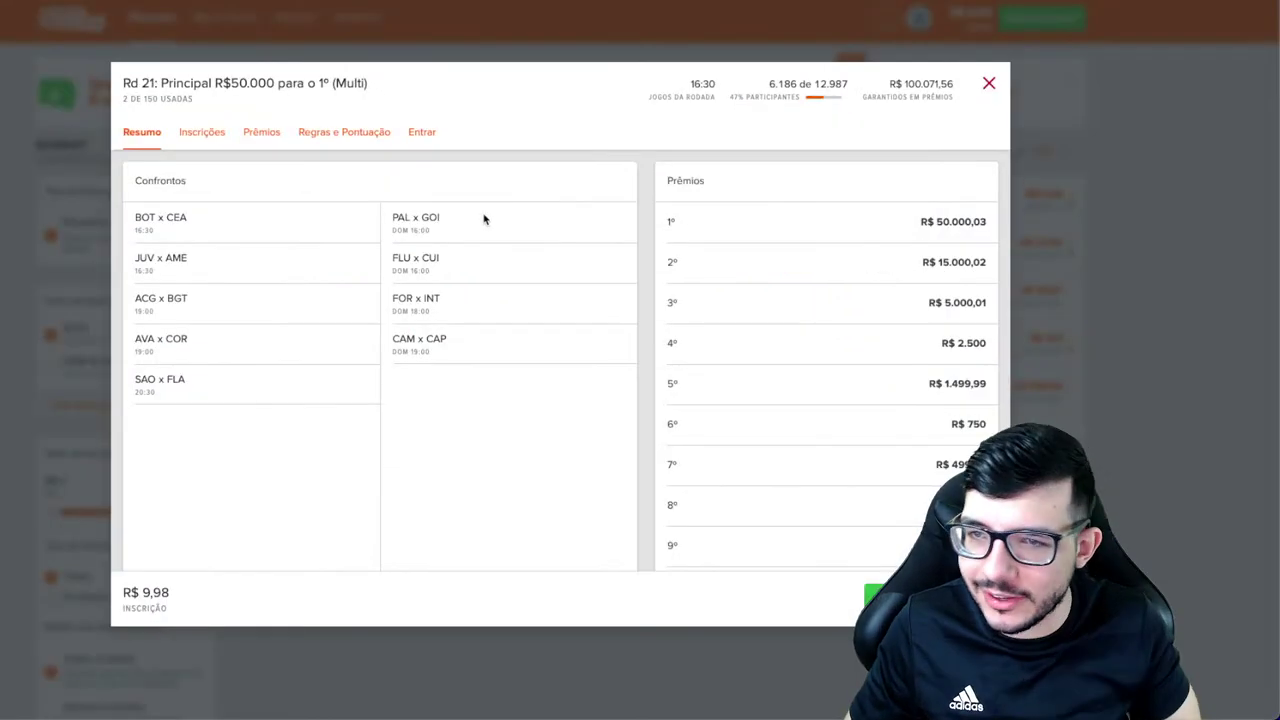
{"action": "left_click", "coordinate": [213, 138]}
{"action": "left_click", "coordinate": [276, 138]}
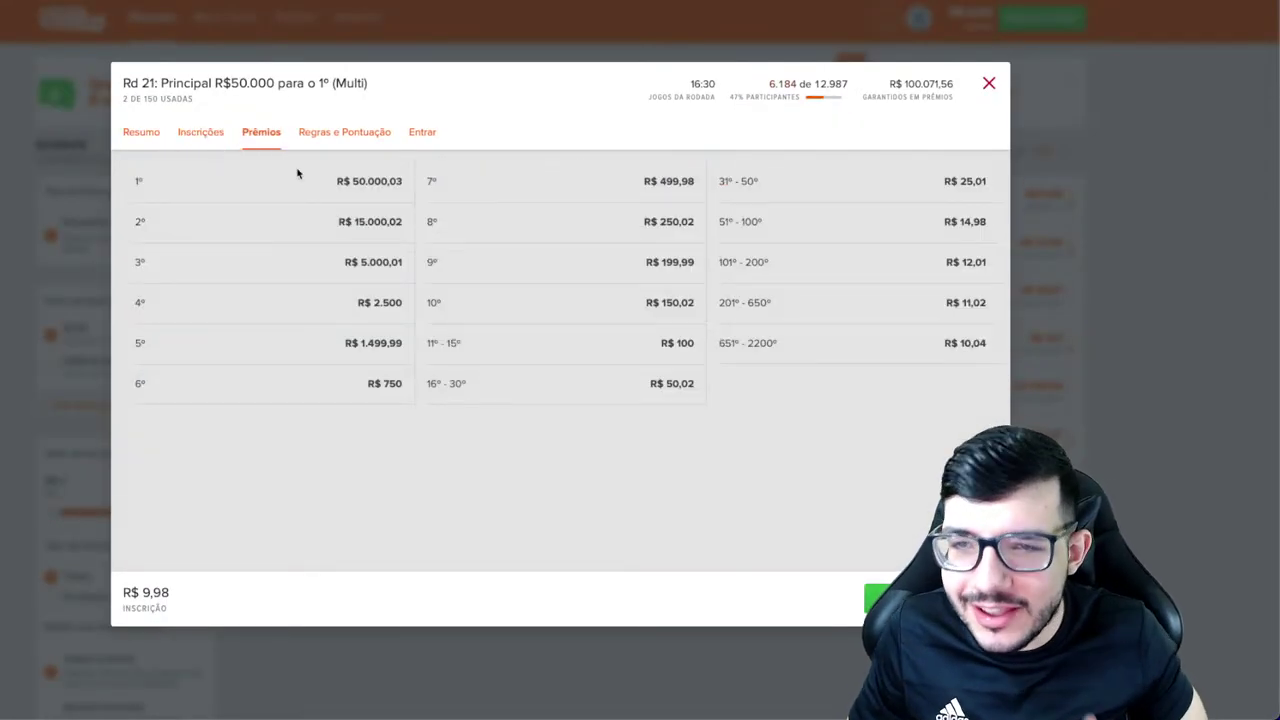
{"action": "left_click", "coordinate": [215, 132]}
{"action": "left_click", "coordinate": [364, 139]}
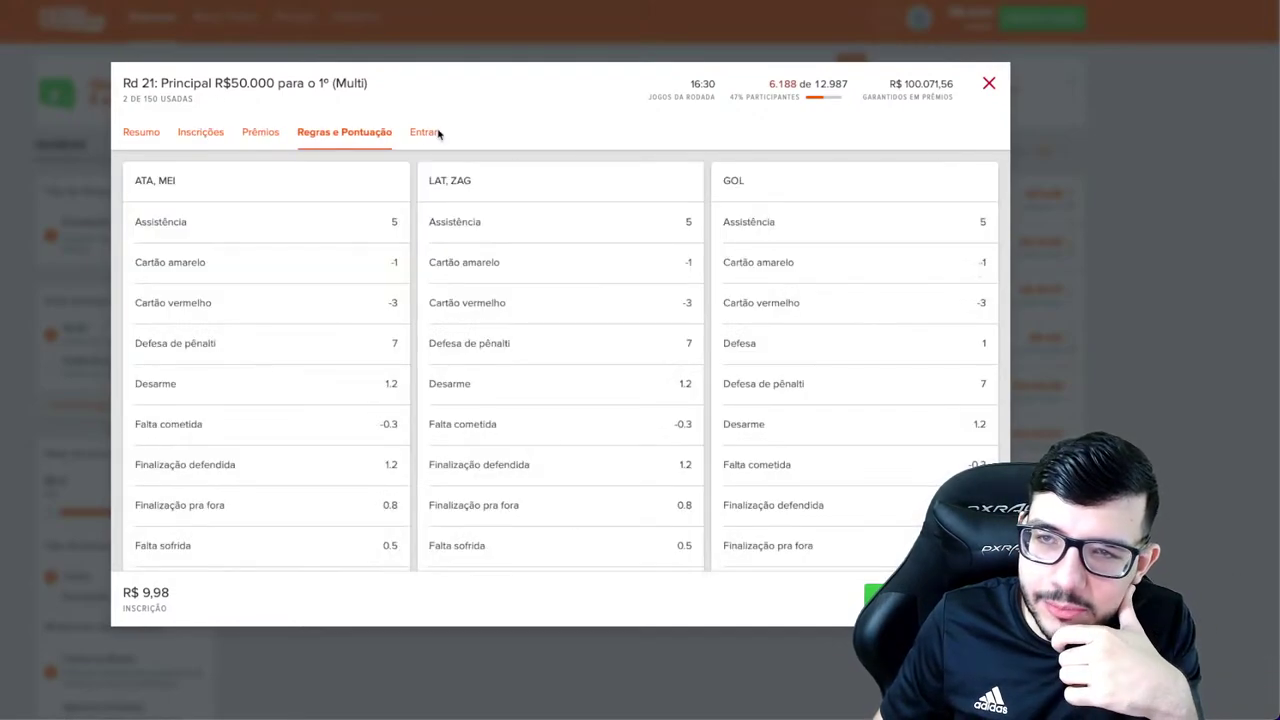
{"action": "left_click", "coordinate": [434, 133]}
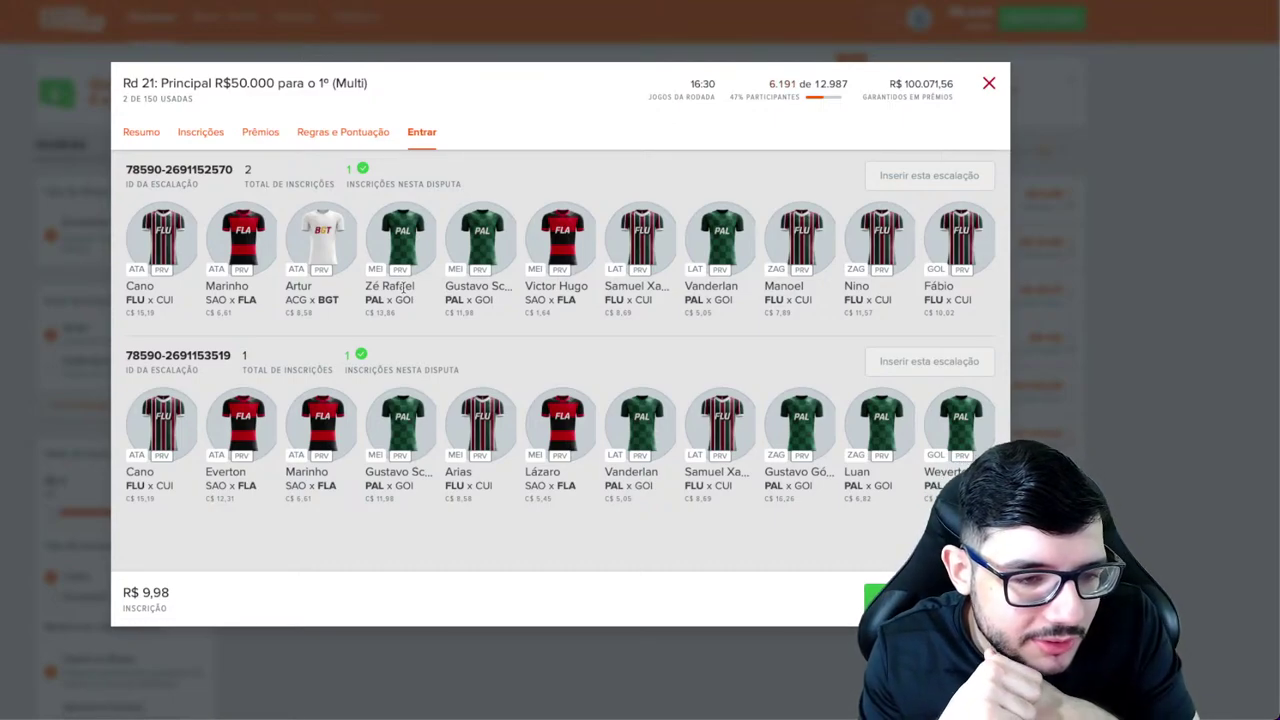
{"action": "left_click", "coordinate": [987, 84]}
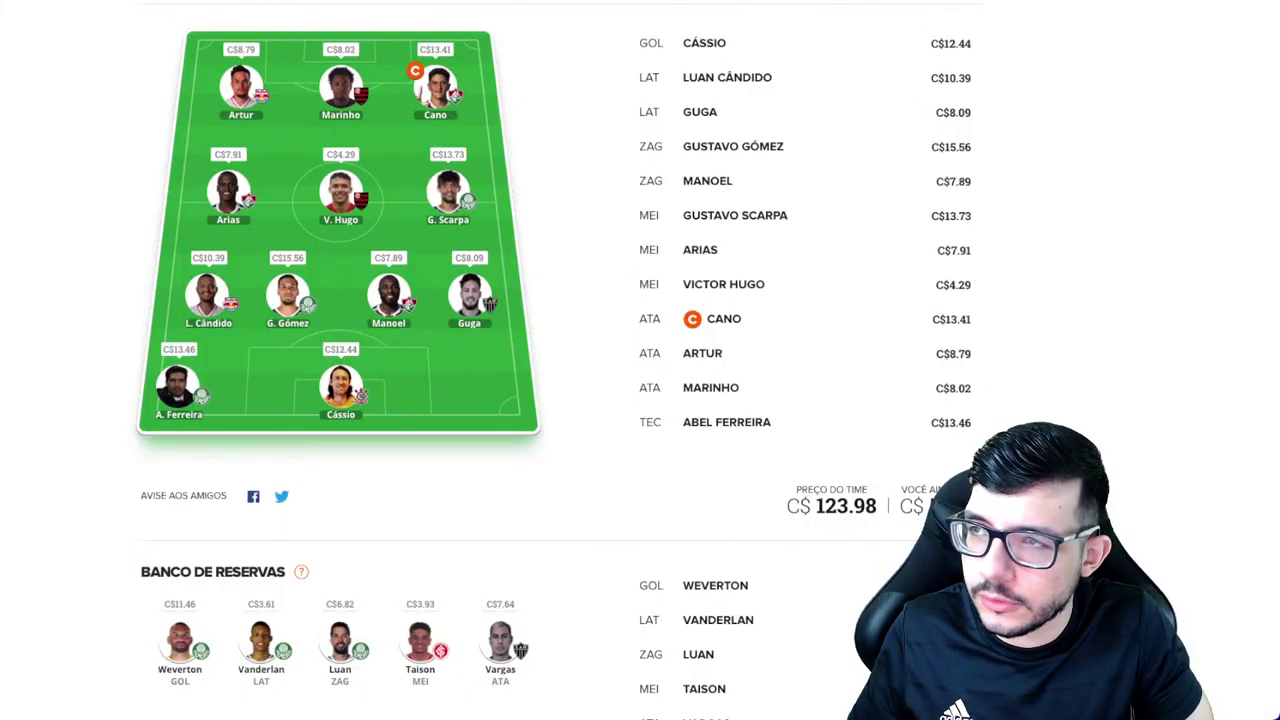
Step: Switch to the Cartola page and examine the 4-3-3 lineup and its reserve bench
{"action": "scroll", "coordinate": [129, 191], "scroll_direction": "up", "scroll_amount": 2}
{"action": "scroll", "coordinate": [130, 190], "scroll_direction": "down", "scroll_amount": 1}
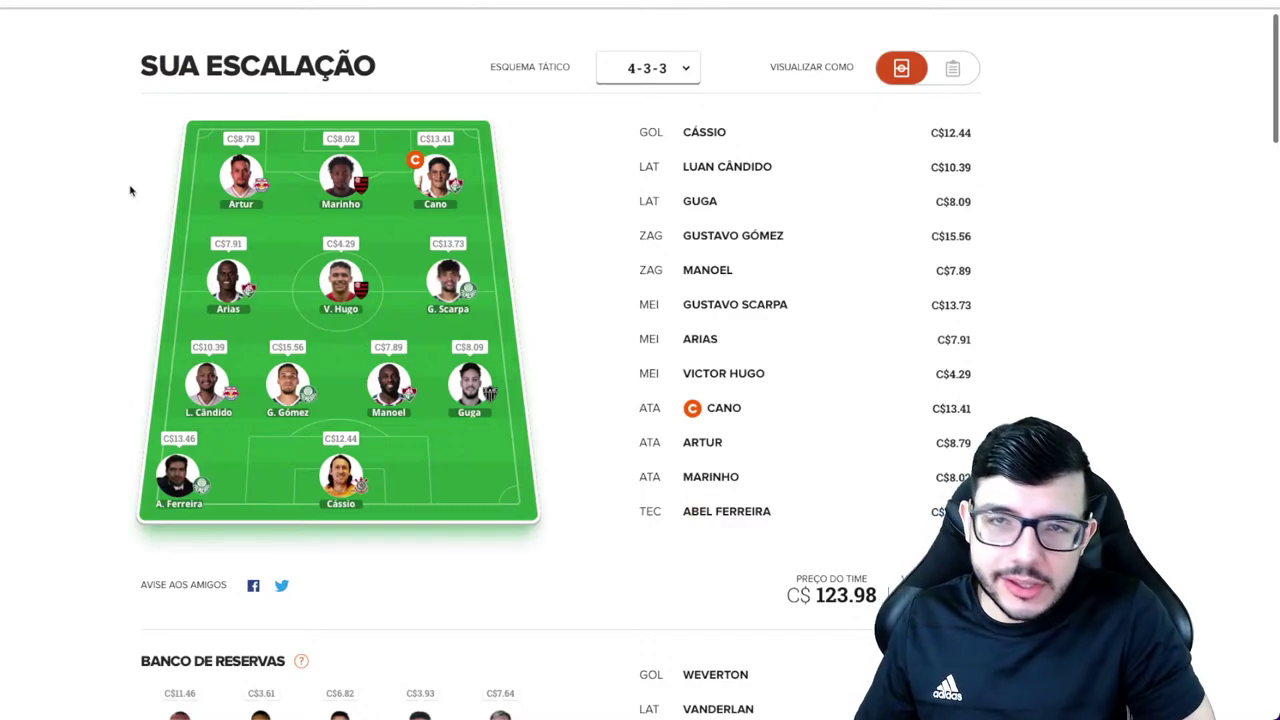